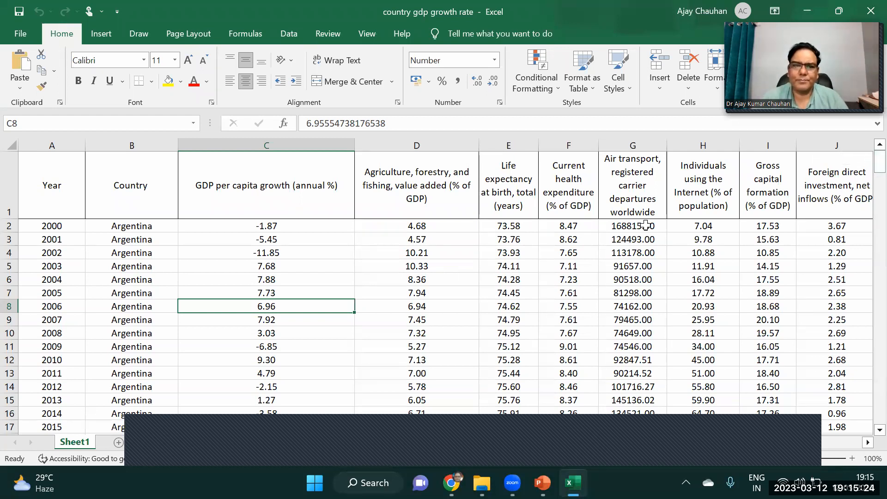
Look through the country data rows down to the last Turkey record and return to the header row.
{"action": "left_click_drag", "start_coordinate": [879, 165], "coordinate": [867, 359]}
{"action": "scroll", "coordinate": [867, 404], "scroll_direction": "down", "scroll_amount": 7}
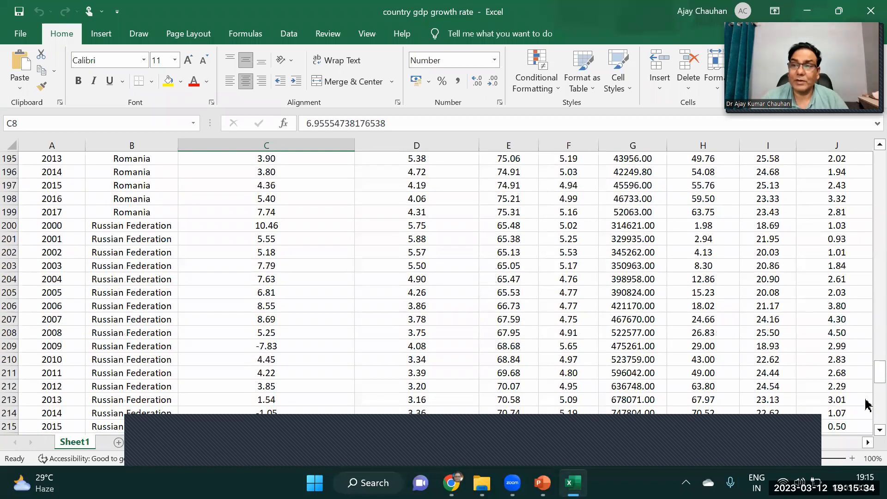
{"action": "scroll", "coordinate": [866, 411], "scroll_direction": "down", "scroll_amount": 14}
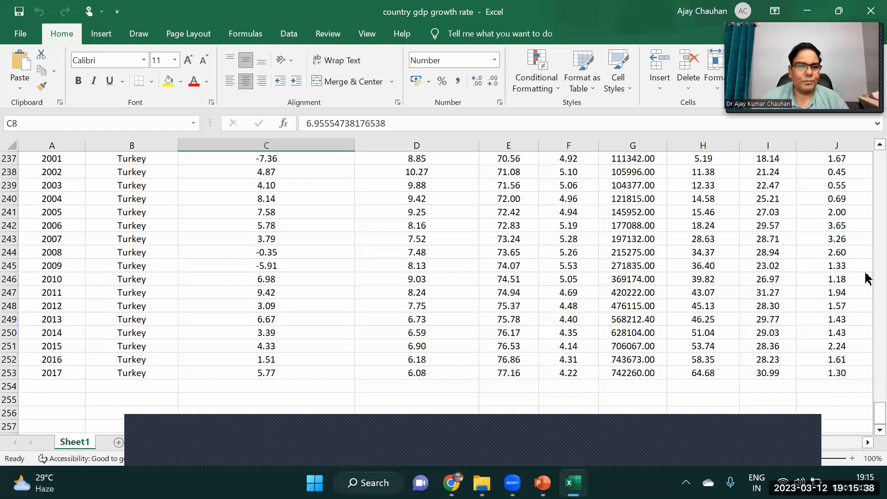
{"action": "scroll", "coordinate": [867, 277], "scroll_direction": "up", "scroll_amount": 20}
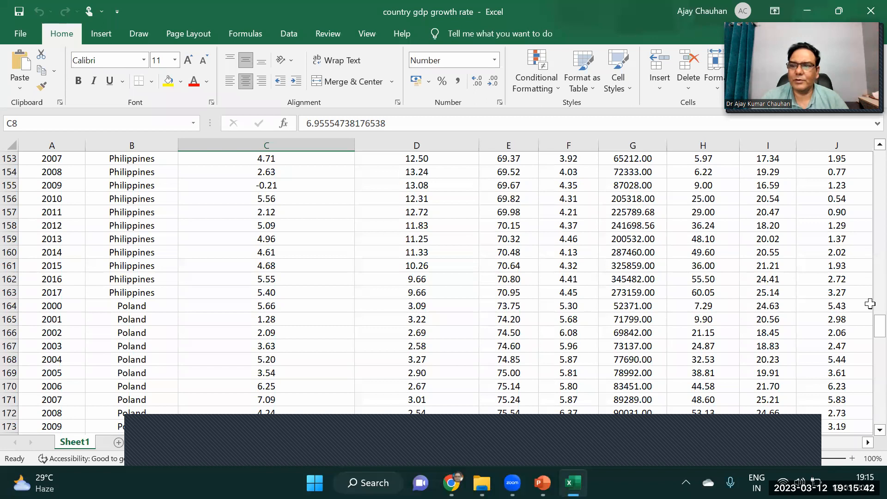
{"action": "left_click_drag", "start_coordinate": [878, 326], "coordinate": [866, 163]}
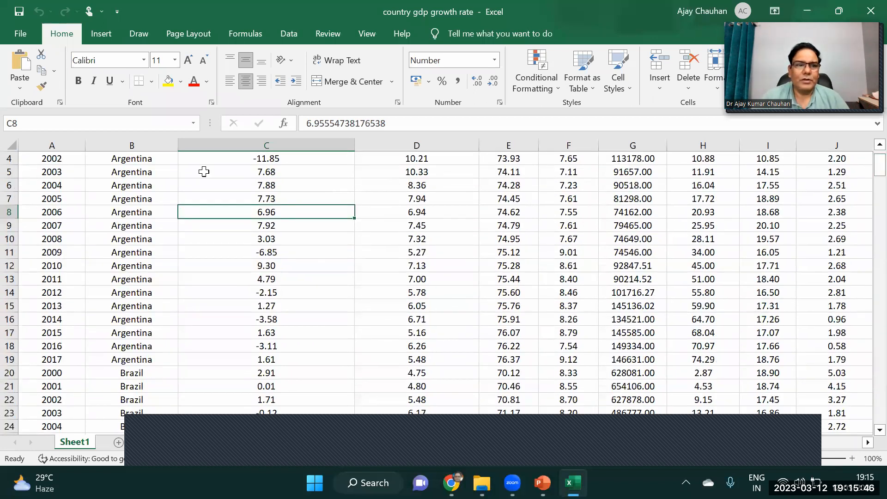
{"action": "scroll", "coordinate": [873, 145], "scroll_direction": "up", "scroll_amount": 1}
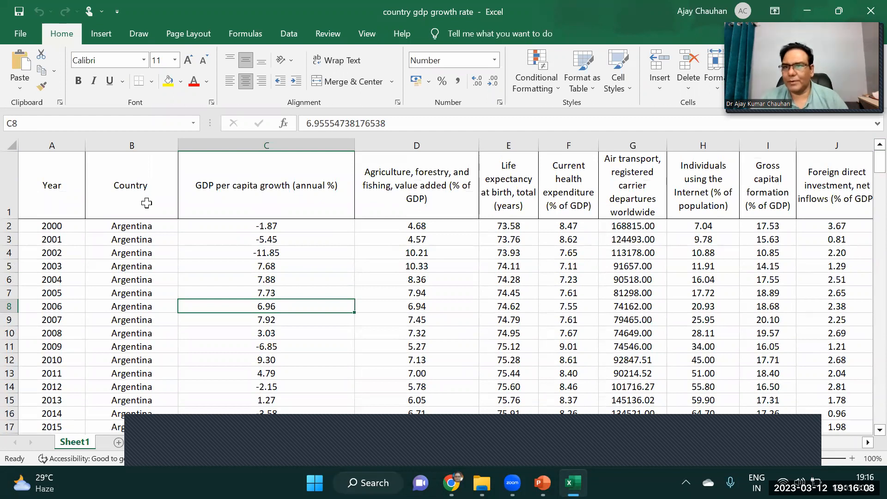
Insert a blank column between the Year and Country columns.
{"action": "left_click", "coordinate": [123, 147]}
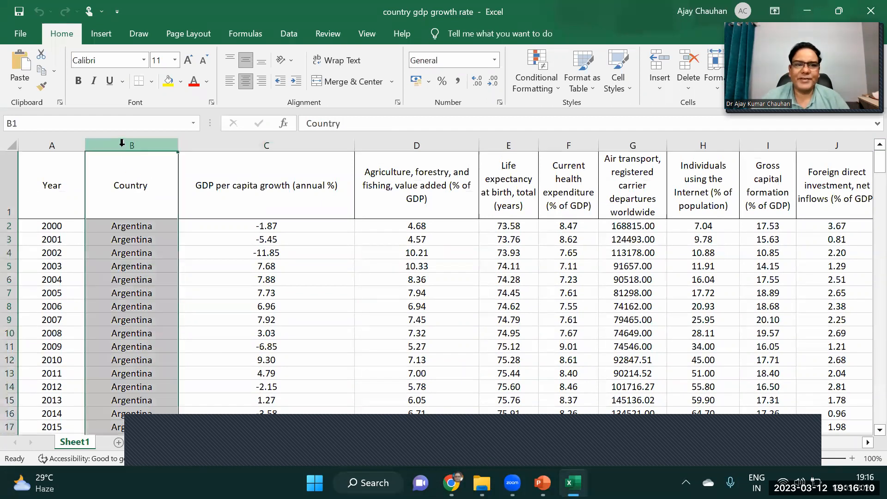
{"action": "right_click", "coordinate": [123, 148]}
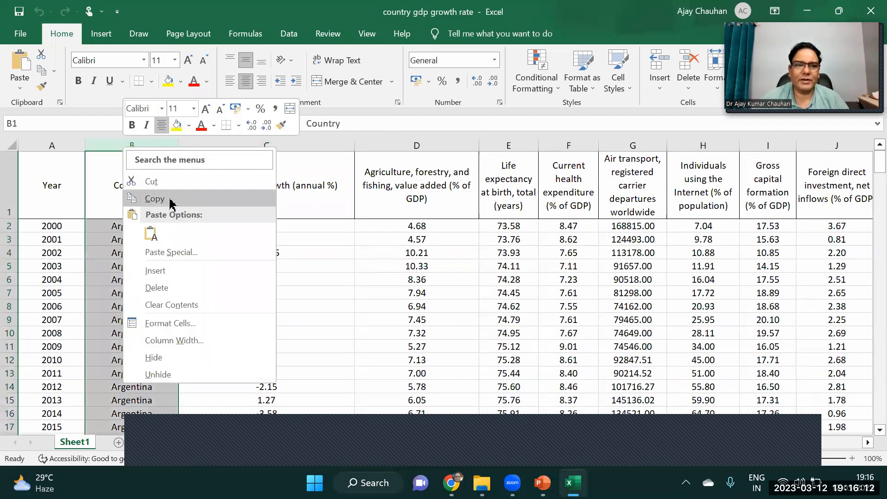
{"action": "left_click", "coordinate": [160, 271]}
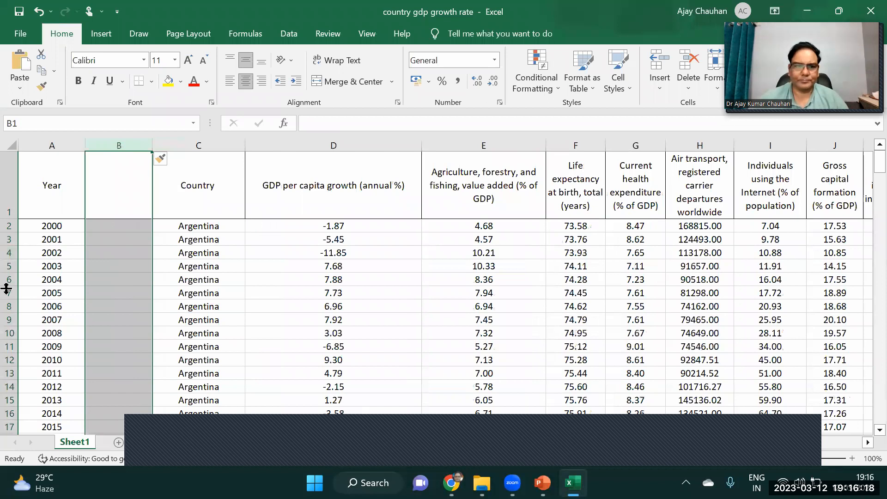
Enter i as the heading of the blank column B and rename the Year heading as t.
{"action": "left_click", "coordinate": [109, 202]}
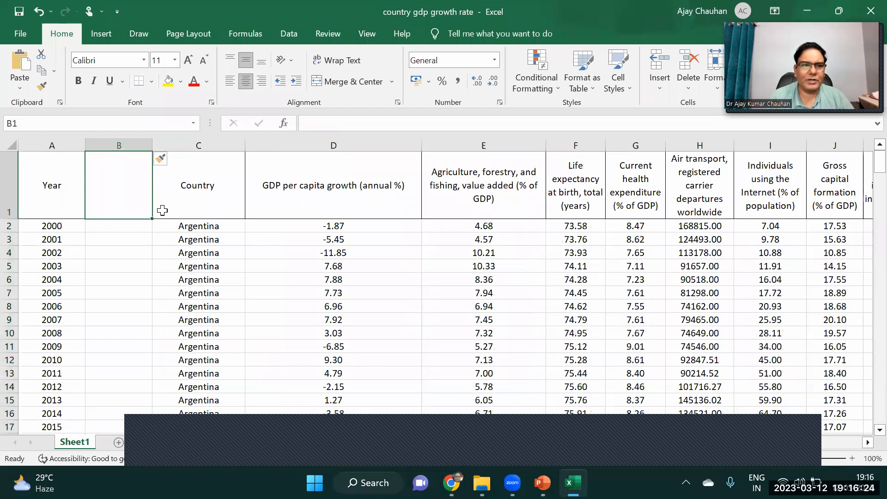
{"action": "type", "text": "i"}
{"action": "key", "text": "Return"}
{"action": "key", "text": "Up"}
{"action": "type", "text": "t"}
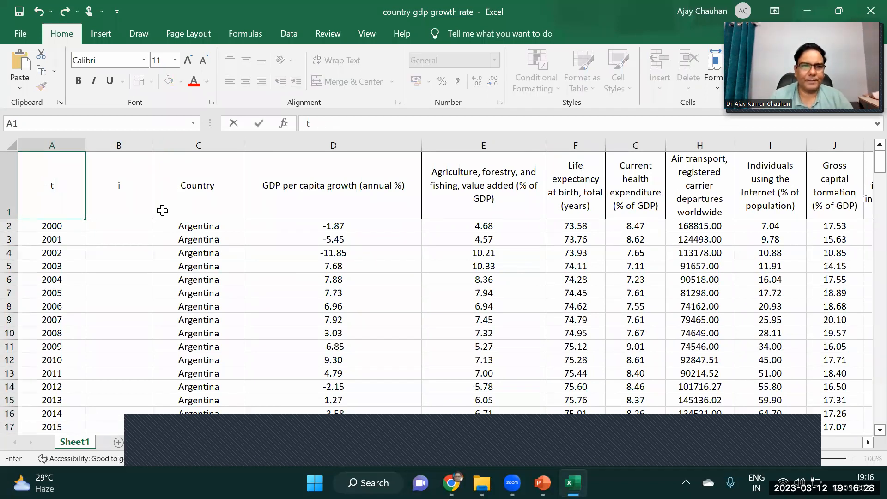
{"action": "key", "text": "Return"}
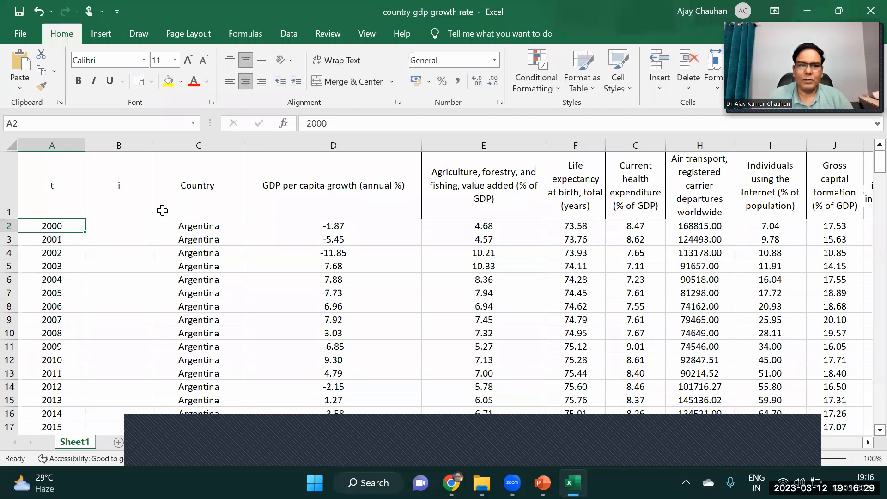
Enter 1 in B2 for the first Argentina row and fill it down column i to the end of the data.
{"action": "left_click", "coordinate": [123, 231]}
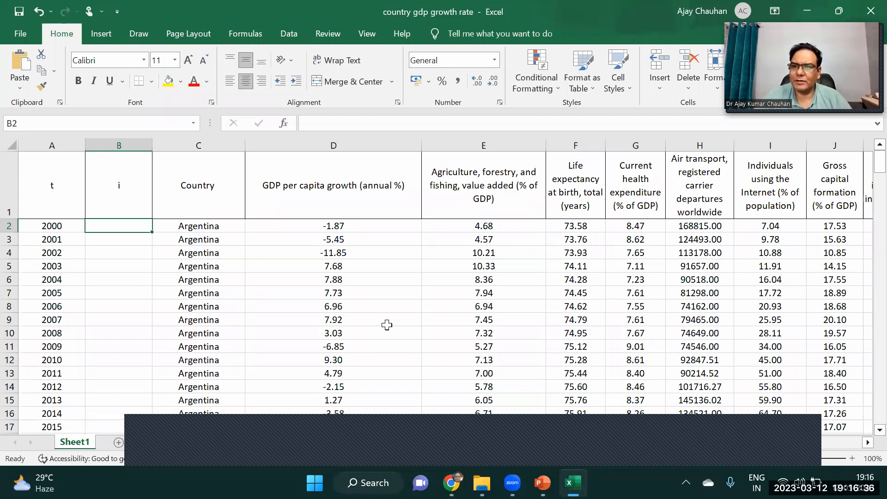
{"action": "type", "text": "1"}
{"action": "key", "text": "Return"}
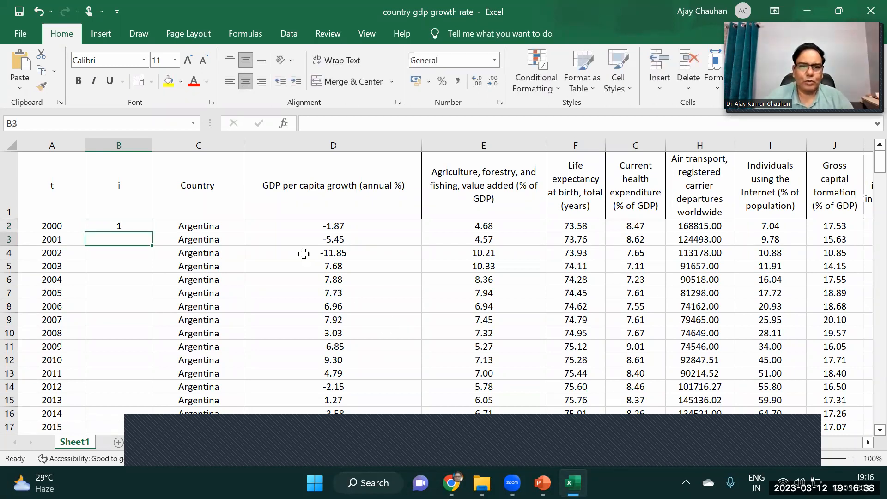
{"action": "left_click", "coordinate": [119, 226]}
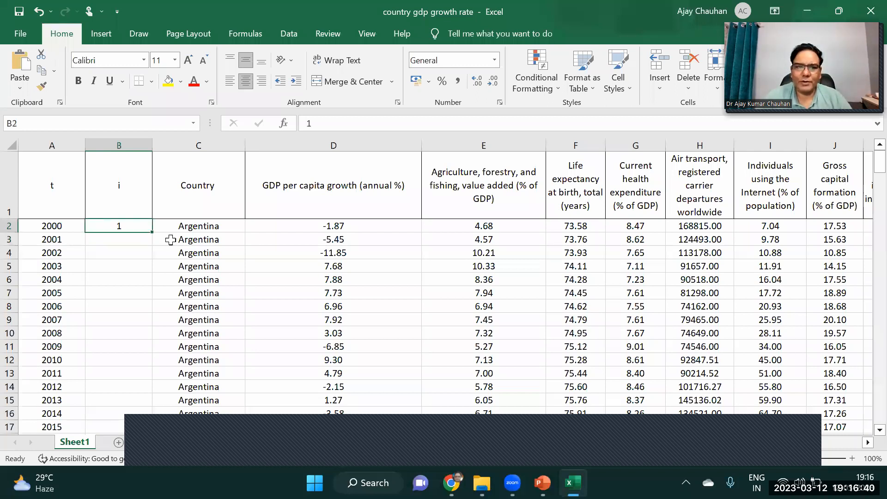
{"action": "double_click", "coordinate": [153, 233]}
{"action": "left_click", "coordinate": [122, 321]}
Enter 2 in column i at the first Brazil row, B20, and fill it down the rest of the column.
{"action": "key", "text": "Down"}
{"action": "key", "text": "Down"}
{"action": "key", "text": "Down"}
{"action": "key", "text": "Down"}
{"action": "key", "text": "Down"}
{"action": "key", "text": "Down"}
{"action": "key", "text": "Down"}
{"action": "key", "text": "Down"}
{"action": "key", "text": "Down"}
{"action": "key", "text": "Down"}
{"action": "key", "text": "Down"}
{"action": "key", "text": "Down"}
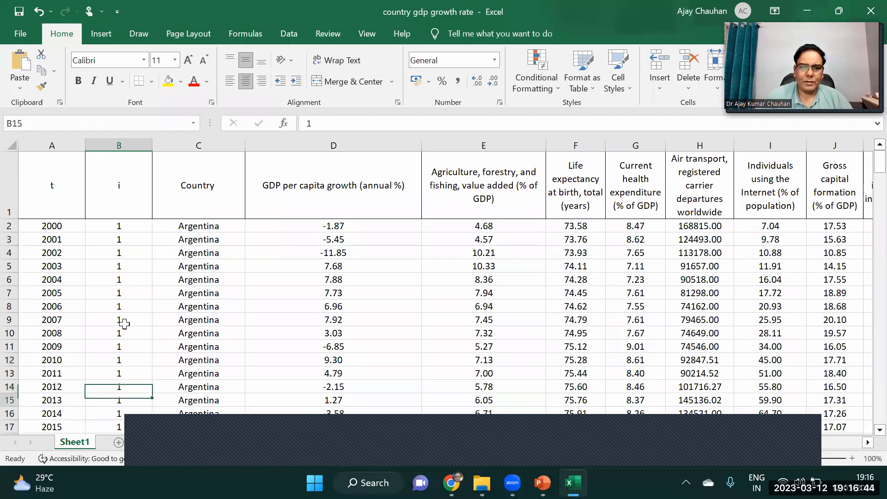
{"action": "key", "text": "Down"}
{"action": "key", "text": "Down"}
{"action": "key", "text": "Down"}
{"action": "key", "text": "Down"}
{"action": "key", "text": "Down"}
{"action": "key", "text": "Down"}
{"action": "key", "text": "Down"}
{"action": "key", "text": "Down"}
{"action": "key", "text": "Down"}
{"action": "key", "text": "Down"}
{"action": "key", "text": "Down"}
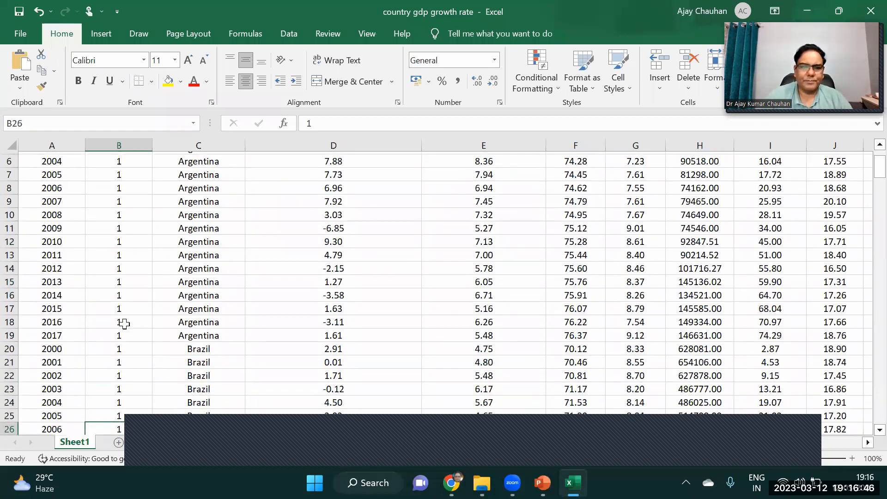
{"action": "scroll", "coordinate": [123, 324], "scroll_direction": "down", "scroll_amount": 1}
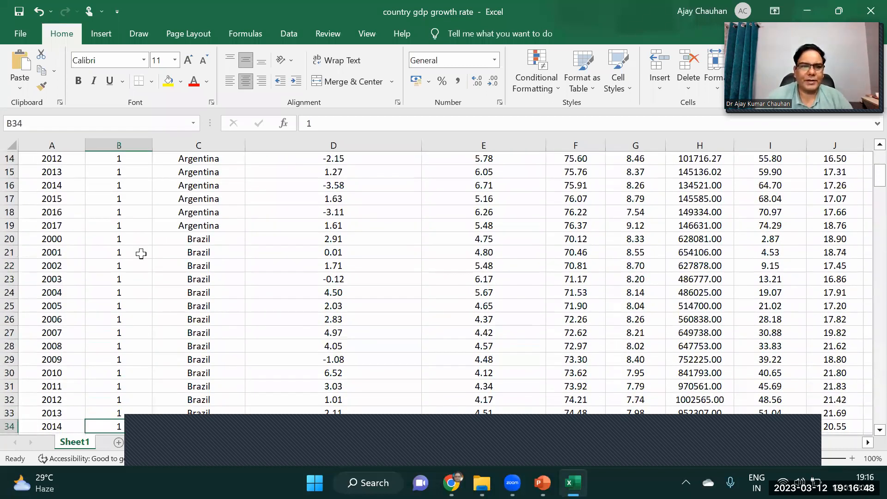
{"action": "left_click", "coordinate": [121, 237]}
{"action": "type", "text": "2"}
{"action": "key", "text": "Return"}
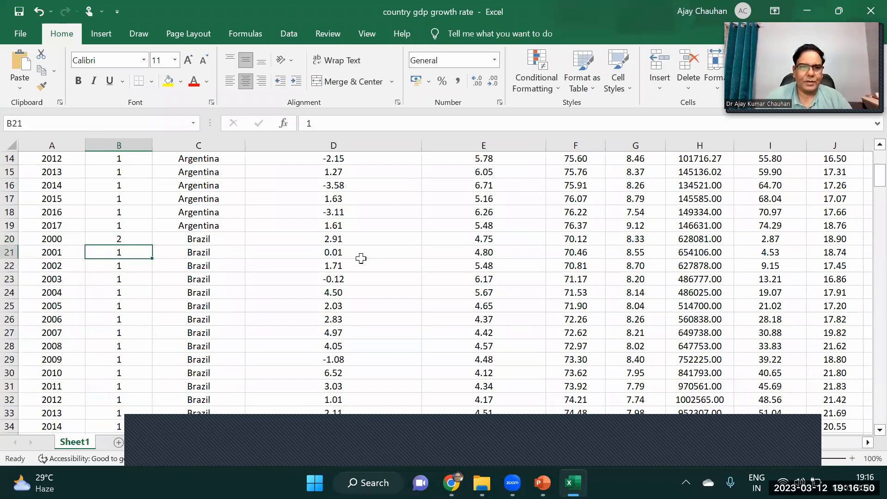
{"action": "left_click", "coordinate": [129, 237]}
{"action": "double_click", "coordinate": [153, 246]}
{"action": "left_click", "coordinate": [132, 293]}
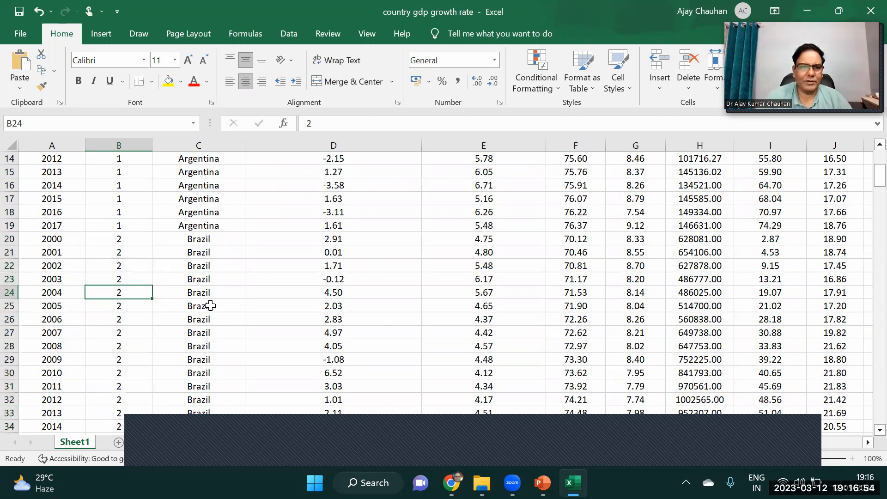
Enter 3 in column i at the first Bulgaria row, B38, and fill it down the rest of the column.
{"action": "key", "text": "Page_Down"}
{"action": "left_click", "coordinate": [121, 199]}
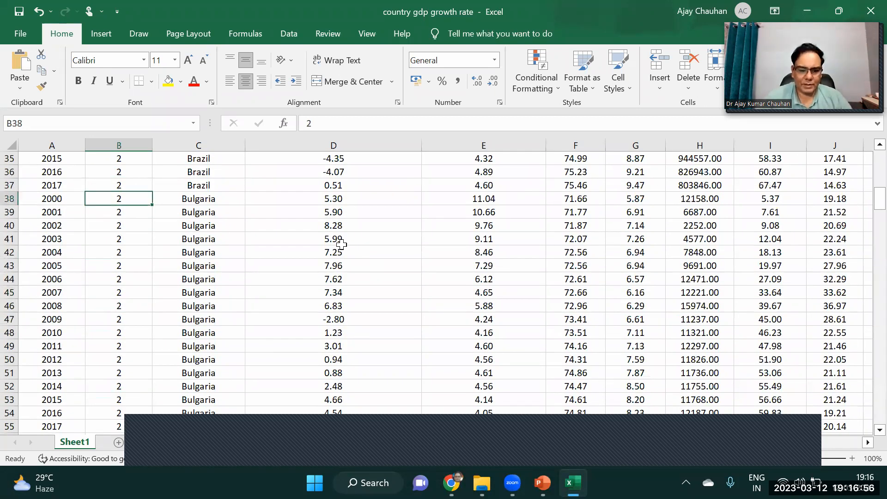
{"action": "type", "text": "3"}
{"action": "key", "text": "Return"}
{"action": "left_click", "coordinate": [126, 199]}
{"action": "double_click", "coordinate": [152, 205]}
{"action": "left_click", "coordinate": [128, 288]}
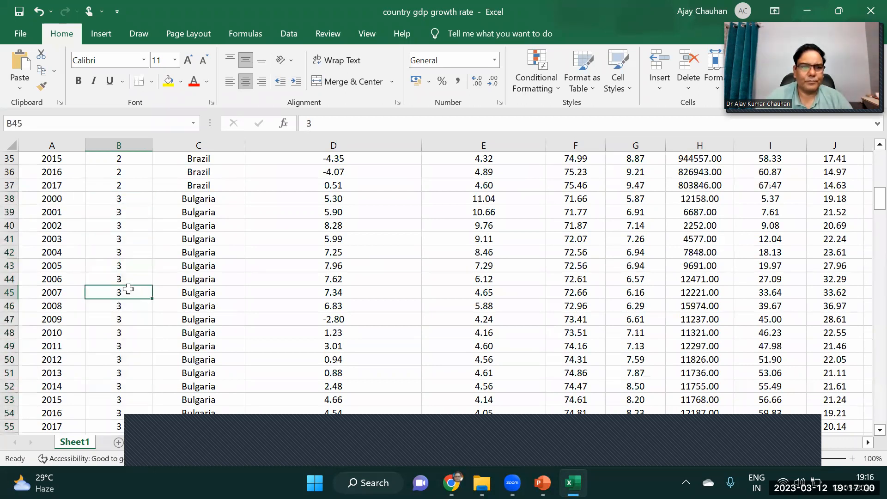
Enter 4 in column i at the first China row, B56, and fill it down the rest of the column.
{"action": "key", "text": "Down"}
{"action": "key", "text": "Down"}
{"action": "key", "text": "Down"}
{"action": "key", "text": "Down"}
{"action": "key", "text": "Down"}
{"action": "key", "text": "Down"}
{"action": "key", "text": "Down"}
{"action": "key", "text": "Down"}
{"action": "key", "text": "Down"}
{"action": "key", "text": "Down"}
{"action": "key", "text": "Down"}
{"action": "key", "text": "Down"}
{"action": "key", "text": "Down"}
{"action": "key", "text": "Down"}
{"action": "key", "text": "Down"}
{"action": "key", "text": "Down"}
{"action": "key", "text": "Down"}
{"action": "key", "text": "Down"}
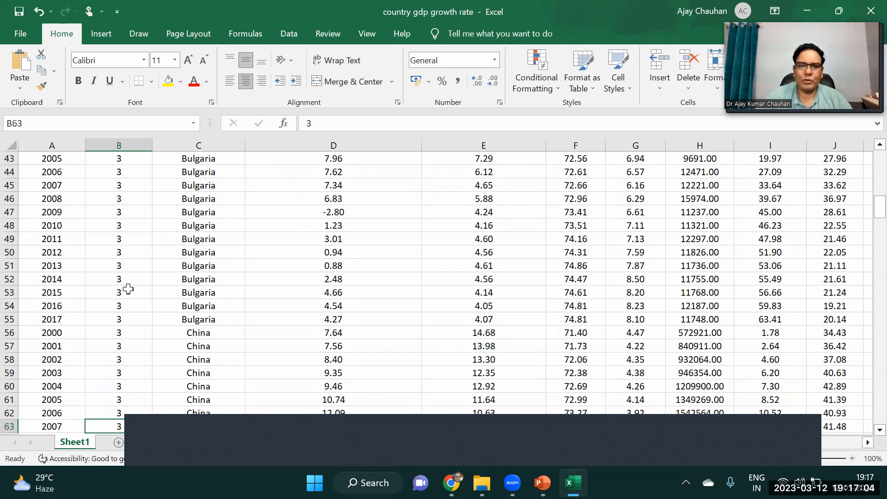
{"action": "key", "text": "Up"}
{"action": "key", "text": "Up"}
{"action": "key", "text": "Up"}
{"action": "key", "text": "Up"}
{"action": "key", "text": "Up"}
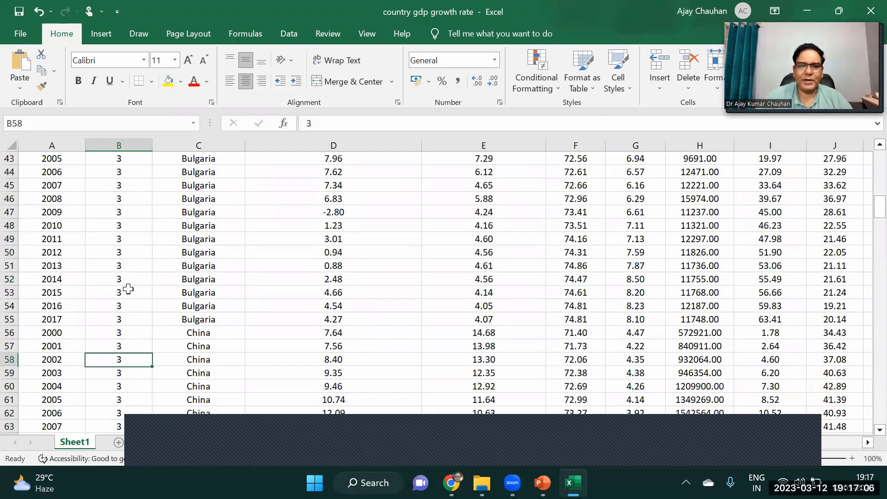
{"action": "key", "text": "shift"}
{"action": "key", "text": "shift"}
{"action": "key", "text": "shift"}
{"action": "key", "text": "shift"}
{"action": "key", "text": "shift"}
{"action": "left_click", "coordinate": [384, 57]}
{"action": "key", "text": "Up"}
{"action": "key", "text": "Up"}
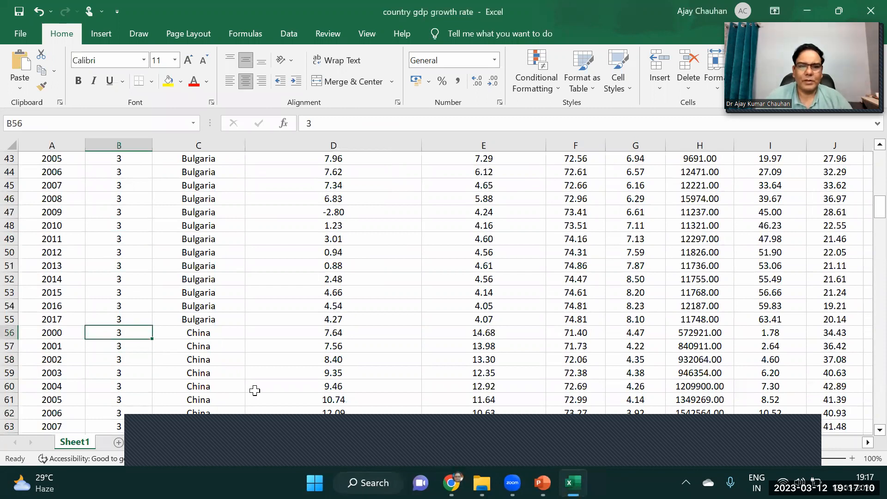
{"action": "type", "text": "4"}
{"action": "key", "text": "Return"}
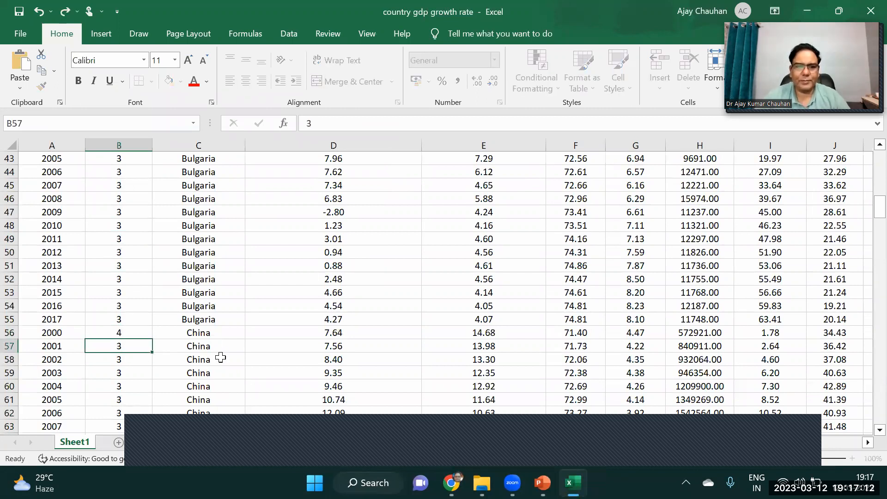
{"action": "left_click", "coordinate": [130, 333]}
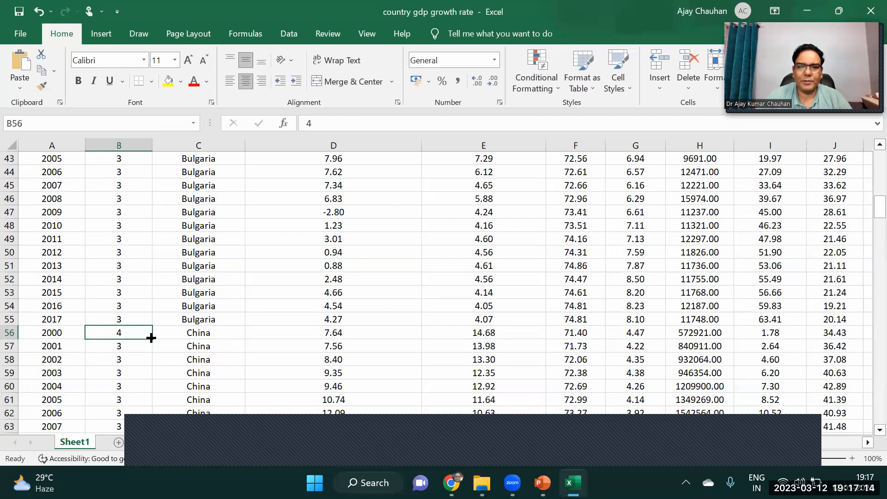
{"action": "double_click", "coordinate": [151, 338]}
{"action": "key", "text": "Down"}
{"action": "key", "text": "Down"}
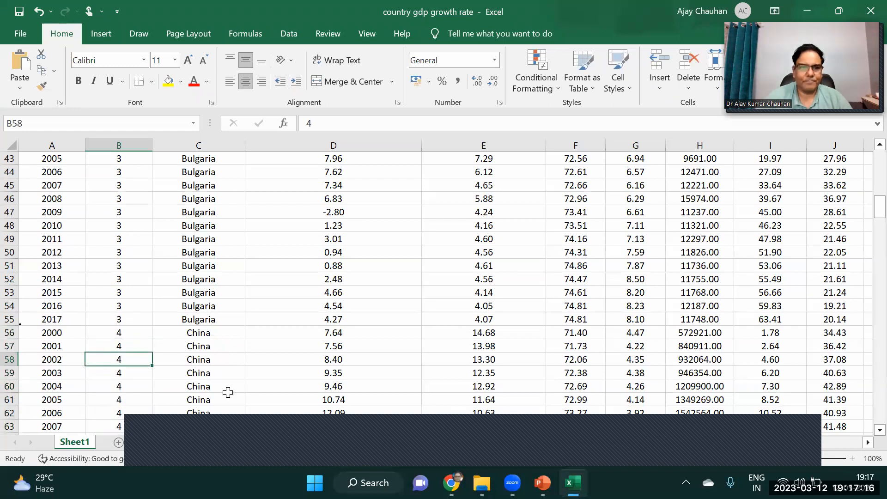
Enter 5 in column i at the first Hungary row, B74, and fill it down the rest of the column.
{"action": "key", "text": "Page_Down"}
{"action": "left_click", "coordinate": [121, 294]}
{"action": "key", "text": "Down"}
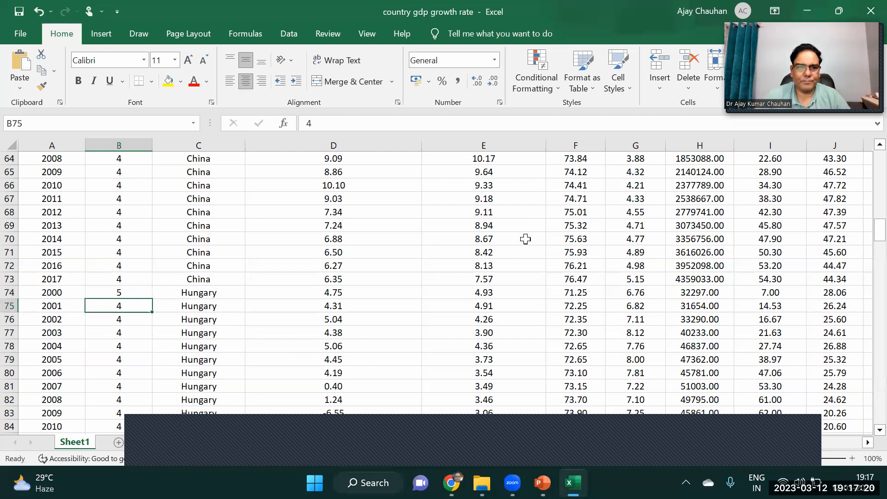
{"action": "left_click", "coordinate": [120, 293]}
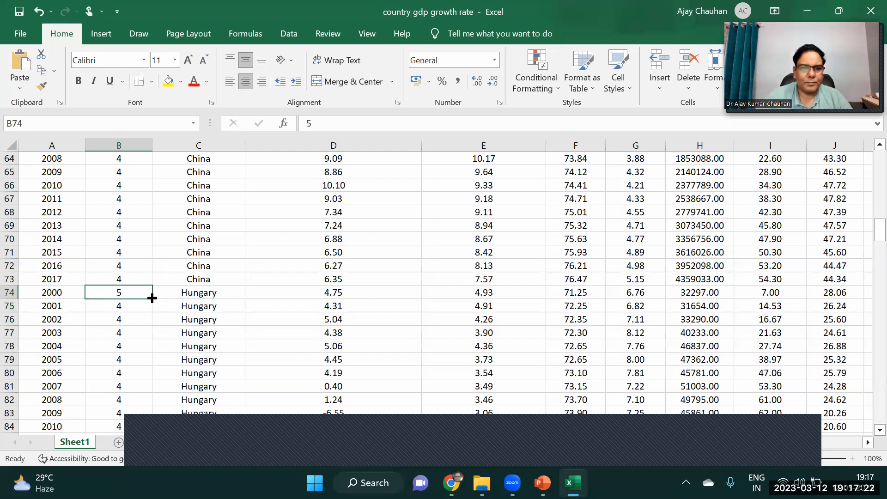
{"action": "double_click", "coordinate": [151, 298]}
{"action": "left_click", "coordinate": [133, 346]}
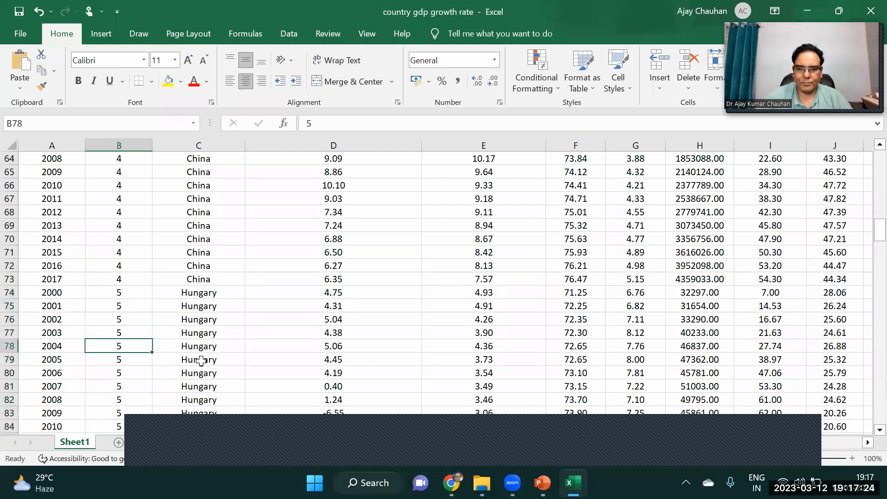
Enter 6 in column i at the first India row, B92, and fill it down the rest of the column.
{"action": "scroll", "coordinate": [201, 361], "scroll_direction": "down", "scroll_amount": 7}
{"action": "left_click", "coordinate": [115, 252]}
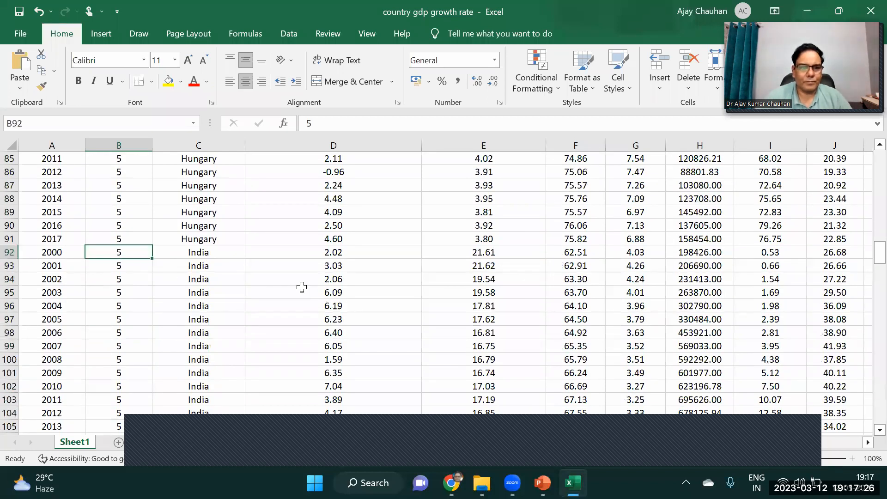
{"action": "type", "text": "6"}
{"action": "key", "text": "Return"}
{"action": "left_click", "coordinate": [131, 253]}
{"action": "double_click", "coordinate": [152, 258]}
{"action": "left_click", "coordinate": [133, 318]}
Enter 7 in column i at the first Indonesia row, B110, and fill it down the rest of the column.
{"action": "scroll", "coordinate": [155, 319], "scroll_direction": "down", "scroll_amount": 7}
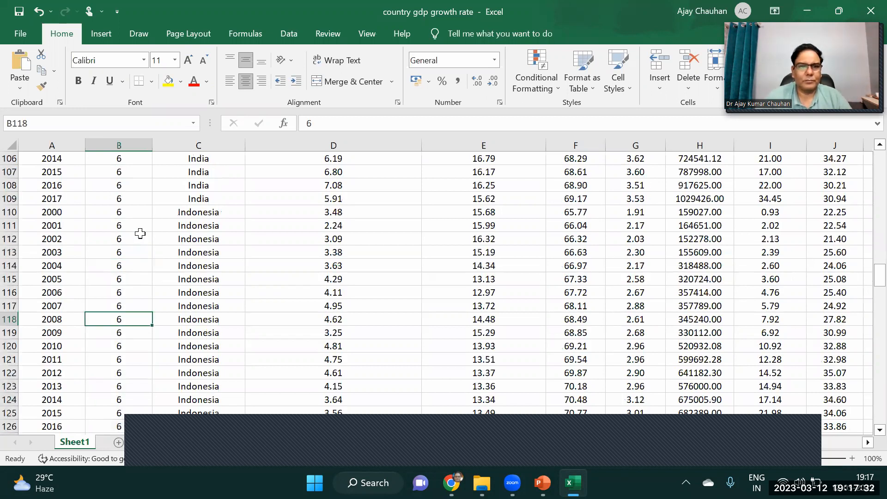
{"action": "left_click", "coordinate": [121, 211]}
{"action": "type", "text": "7"}
{"action": "key", "text": "Return"}
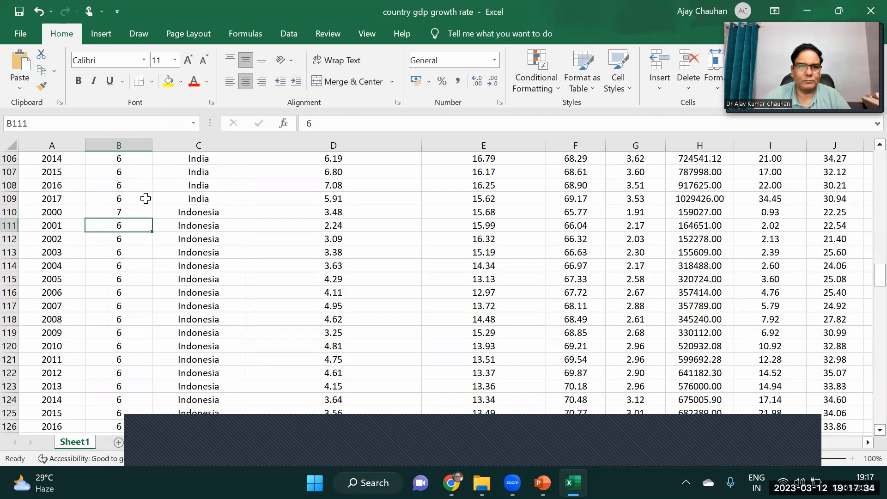
{"action": "left_click", "coordinate": [135, 209]}
{"action": "left_click_drag", "start_coordinate": [150, 217], "coordinate": [151, 428]}
{"action": "left_click", "coordinate": [129, 267]}
Enter 8 in column i at the first Malaysia row, B128, and fill it down the rest of the column.
{"action": "key", "text": "Page_Down"}
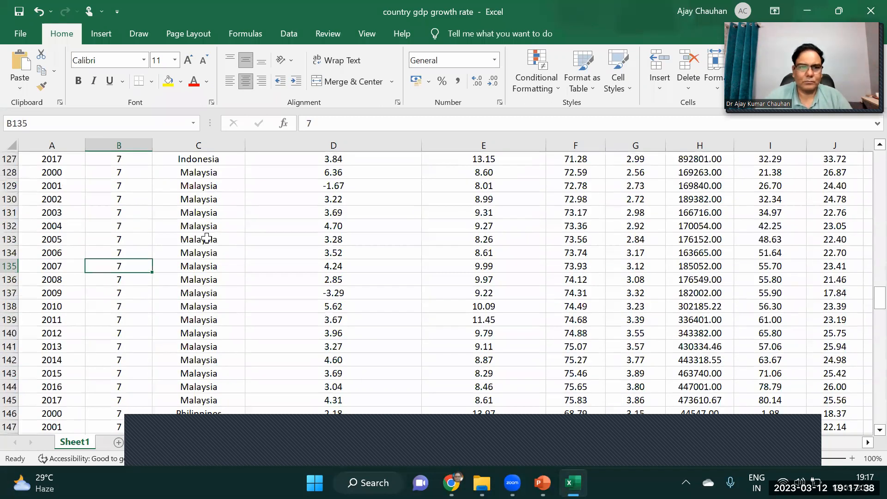
{"action": "left_click", "coordinate": [123, 172]}
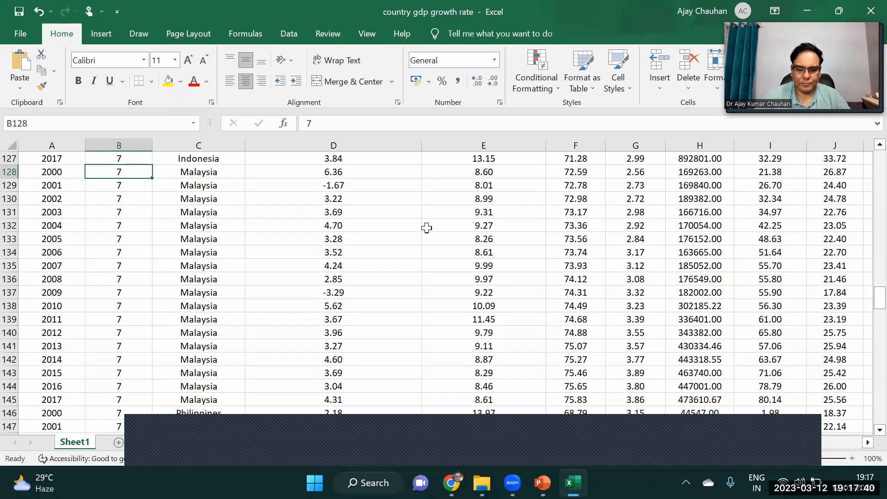
{"action": "type", "text": "8"}
{"action": "key", "text": "Return"}
{"action": "key", "text": "Up"}
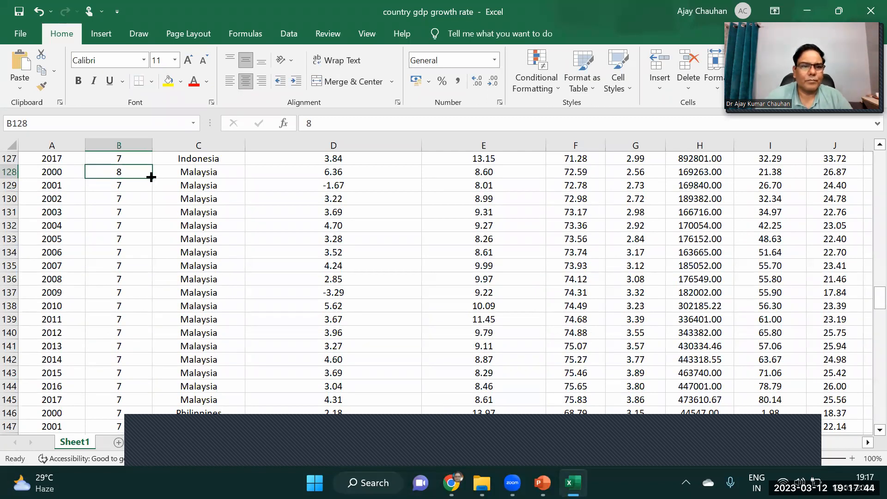
{"action": "double_click", "coordinate": [151, 177]}
Enter 9 in column i at the first Philippines row, B146, and fill it down the rest of the column.
{"action": "left_click", "coordinate": [123, 415]}
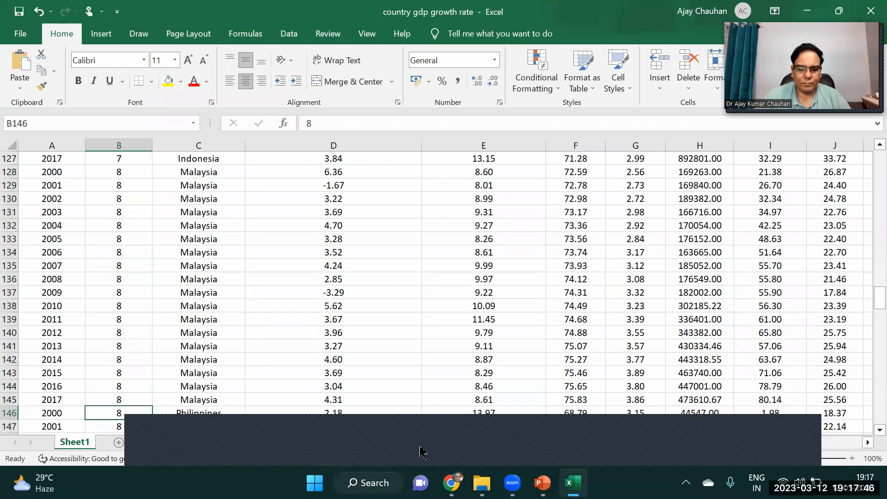
{"action": "type", "text": "9"}
{"action": "key", "text": "Return"}
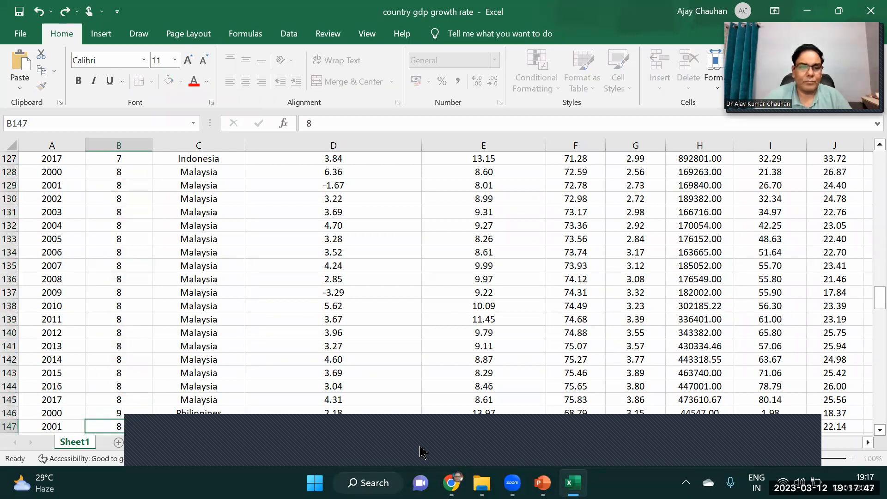
{"action": "left_click", "coordinate": [136, 406]}
{"action": "left_click_drag", "start_coordinate": [152, 420], "coordinate": [152, 433]}
Enter 10 in column i at the first Poland row, B164, and fill it down the rest of the column.
{"action": "left_click", "coordinate": [133, 355]}
{"action": "key", "text": "Page_Down"}
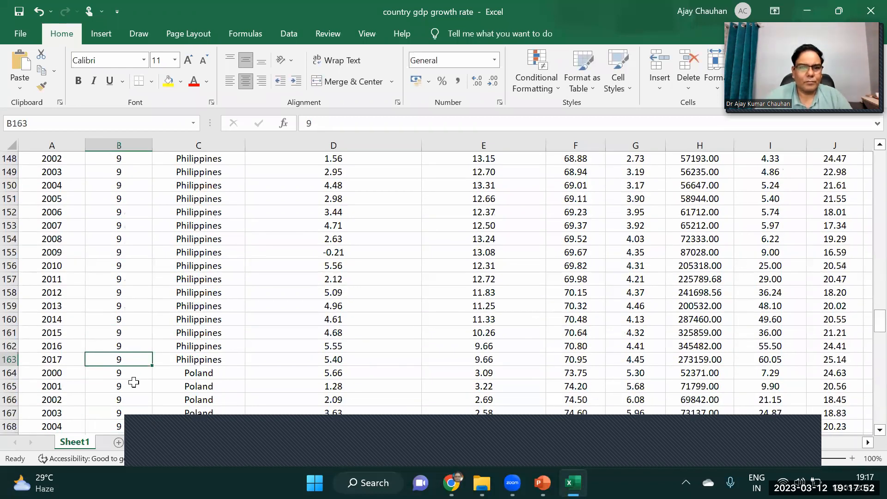
{"action": "left_click", "coordinate": [125, 374]}
{"action": "type", "text": "1-0"}
{"action": "key", "text": "BackSpace"}
{"action": "key", "text": "BackSpace"}
{"action": "type", "text": "0"}
{"action": "left_click", "coordinate": [143, 398]}
{"action": "left_click", "coordinate": [143, 372]}
{"action": "left_click_drag", "start_coordinate": [151, 378], "coordinate": [149, 426]}
{"action": "left_click", "coordinate": [147, 374]}
Enter 11 in column i at the first Romania row, B182, and fill it down the rest of the column.
{"action": "left_click", "coordinate": [141, 329]}
{"action": "key", "text": "Page_Down"}
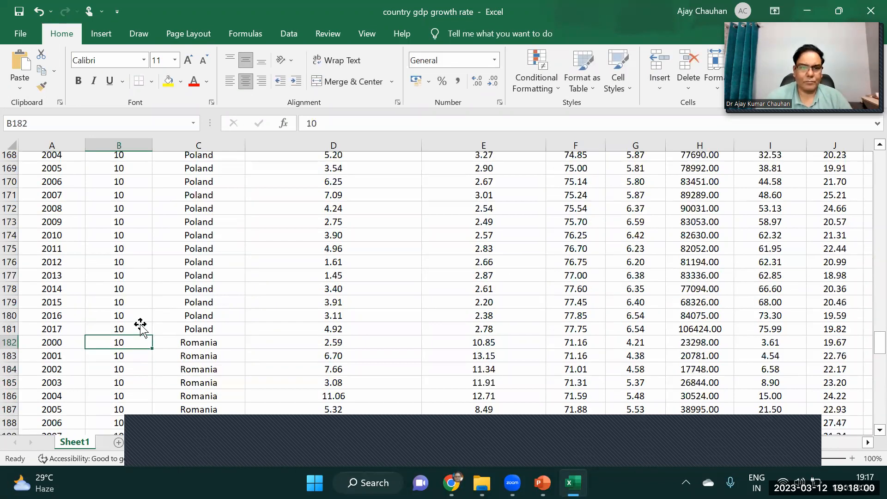
{"action": "type", "text": "11"}
{"action": "key", "text": "Return"}
{"action": "left_click", "coordinate": [142, 332]}
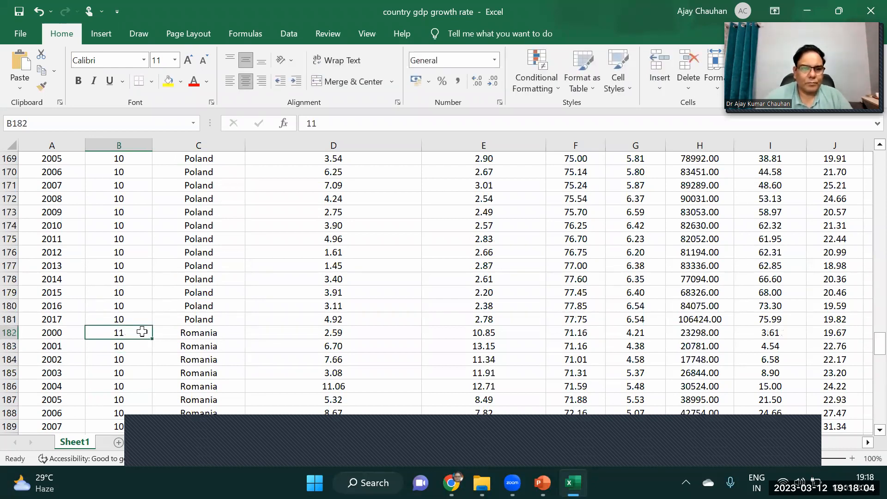
{"action": "double_click", "coordinate": [151, 338]}
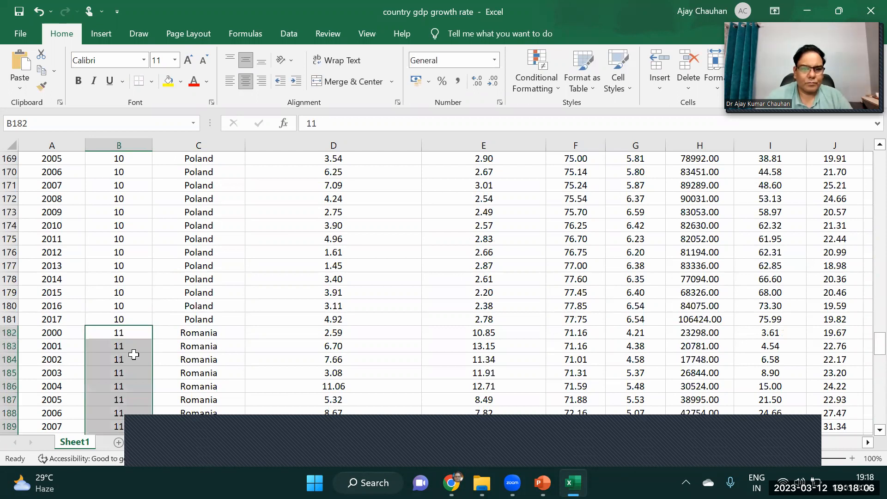
Enter 12 in column i at the first Russian Federation row, B200, and fill it down the rest of the column.
{"action": "scroll", "coordinate": [134, 354], "scroll_direction": "down", "scroll_amount": 7}
{"action": "left_click", "coordinate": [139, 292]}
{"action": "type", "text": "12"}
{"action": "key", "text": "Return"}
{"action": "left_click", "coordinate": [138, 295]}
{"action": "double_click", "coordinate": [153, 300]}
Enter 13 in column i at the first South Africa row, B218, and fill it down the rest of the column.
{"action": "left_click", "coordinate": [138, 322]}
{"action": "scroll", "coordinate": [138, 322], "scroll_direction": "down", "scroll_amount": 7}
{"action": "left_click", "coordinate": [139, 319]}
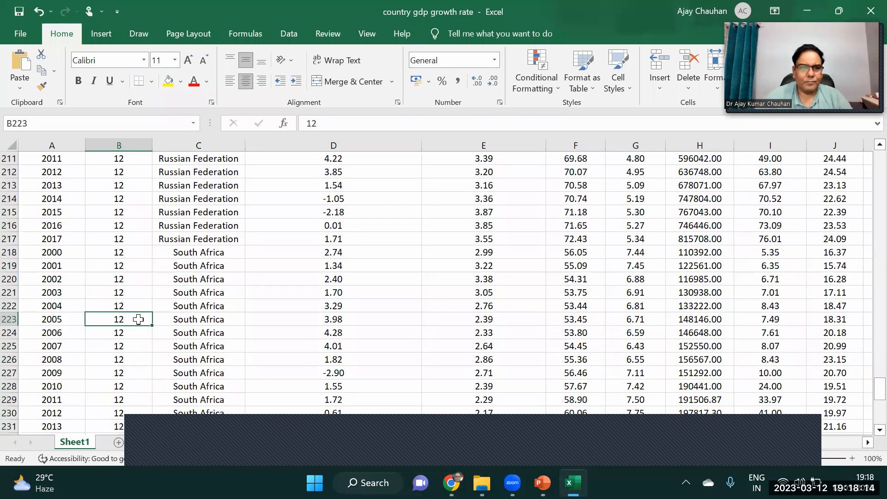
{"action": "left_click", "coordinate": [123, 251]}
{"action": "type", "text": "1"}
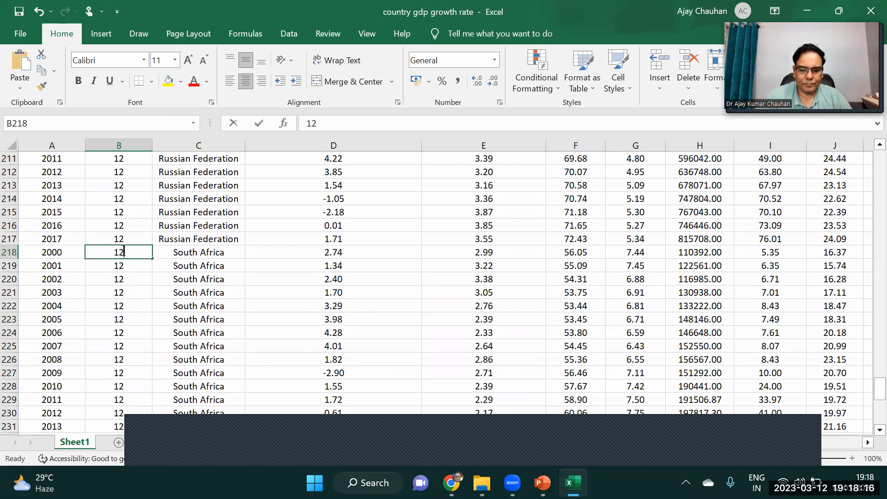
{"action": "left_click", "coordinate": [147, 297]}
{"action": "left_click", "coordinate": [129, 250]}
{"action": "double_click", "coordinate": [152, 258]}
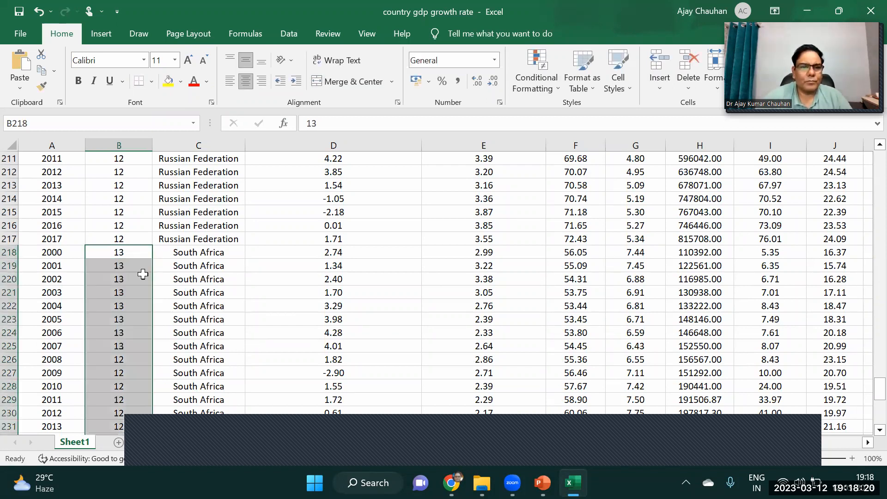
Enter 14 in column i at the first Turkey row, B236, and fill it down the rest of the column.
{"action": "left_click", "coordinate": [132, 293]}
{"action": "key", "text": "Page_Down"}
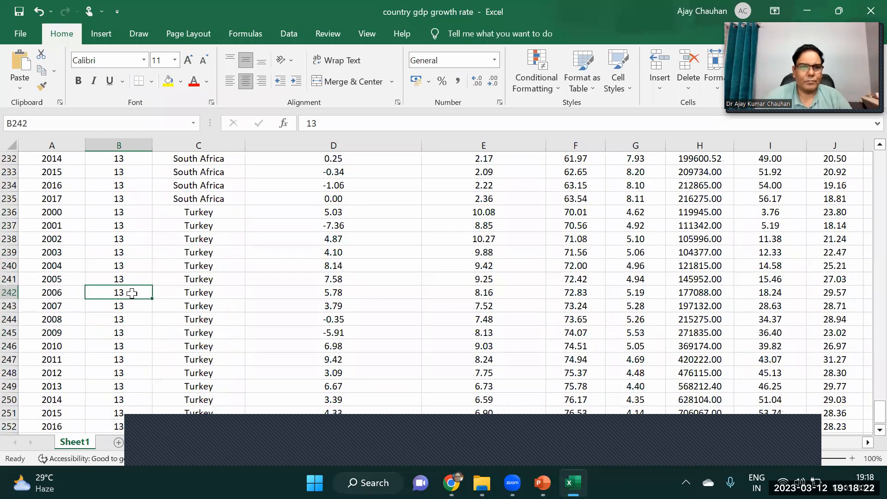
{"action": "left_click", "coordinate": [128, 212]}
{"action": "type", "text": "1"}
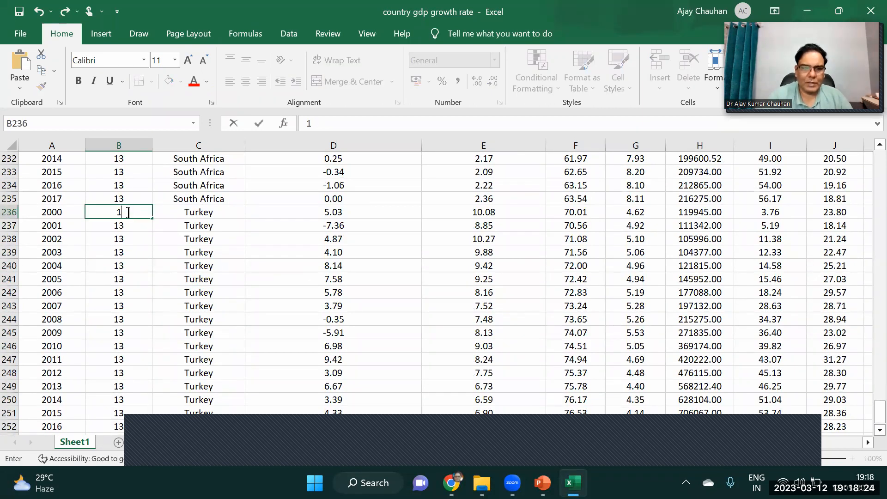
{"action": "type", "text": "4"}
{"action": "key", "text": "Return"}
{"action": "left_click", "coordinate": [146, 215]}
{"action": "double_click", "coordinate": [150, 218]}
Check the end of the data below the last Turkey row and save the workbook.
{"action": "left_click", "coordinate": [128, 290]}
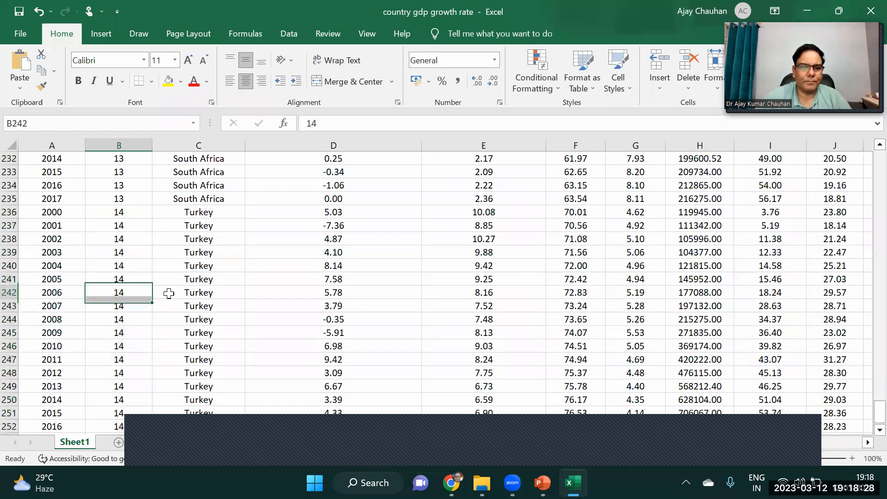
{"action": "key", "text": "Page_Down"}
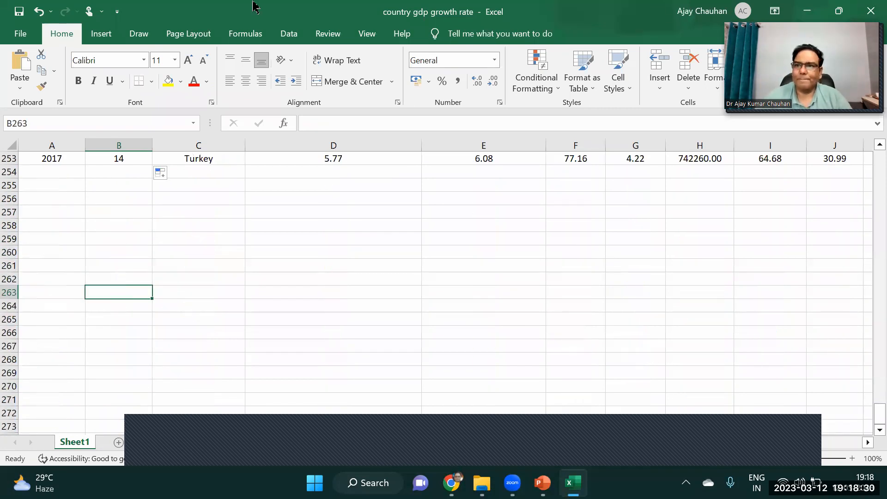
{"action": "left_click", "coordinate": [22, 15]}
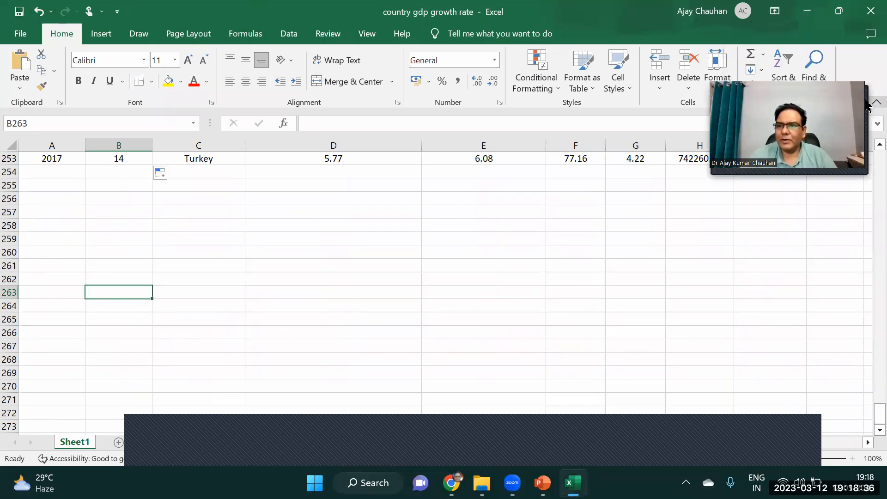
Review the variable headers in row 1, from agriculture value added in column E to broad money in column P.
{"action": "scroll", "coordinate": [868, 172], "scroll_direction": "up", "scroll_amount": 19}
{"action": "scroll", "coordinate": [867, 172], "scroll_direction": "up", "scroll_amount": 20}
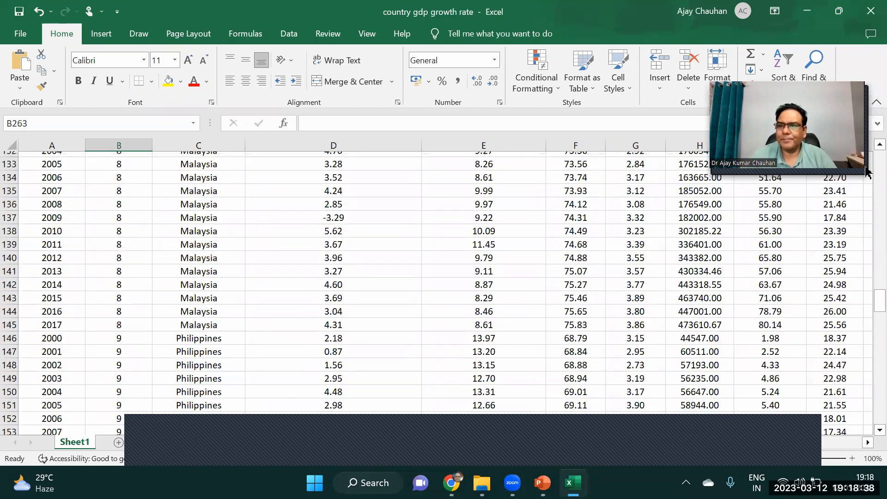
{"action": "scroll", "coordinate": [867, 127], "scroll_direction": "up", "scroll_amount": 7}
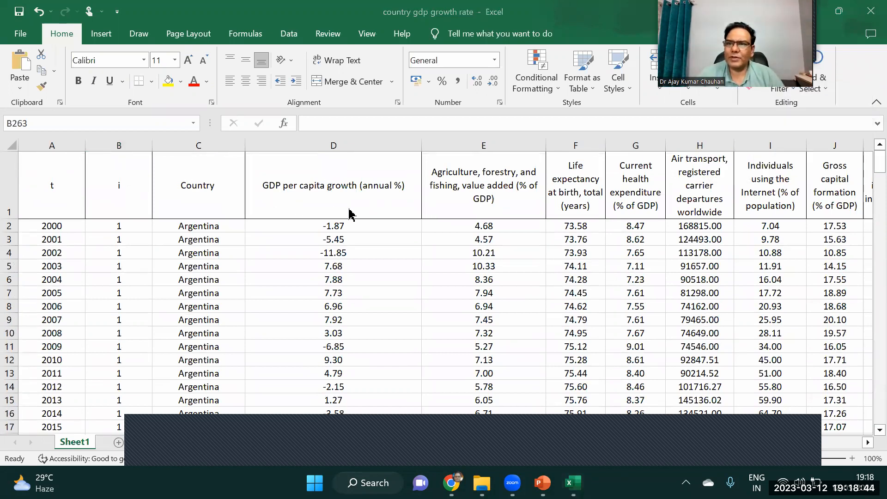
{"action": "left_click", "coordinate": [488, 171]}
{"action": "left_click", "coordinate": [595, 182]}
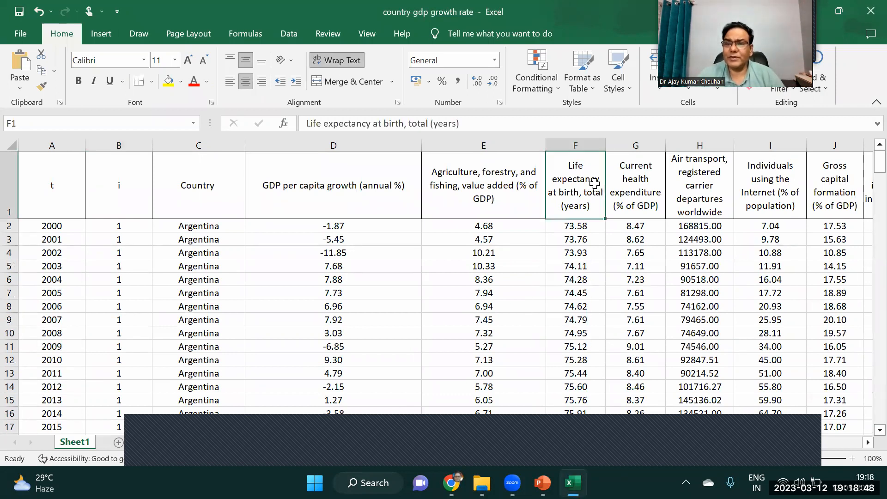
{"action": "left_click", "coordinate": [649, 184]}
{"action": "left_click", "coordinate": [700, 185]}
{"action": "left_click", "coordinate": [770, 185]}
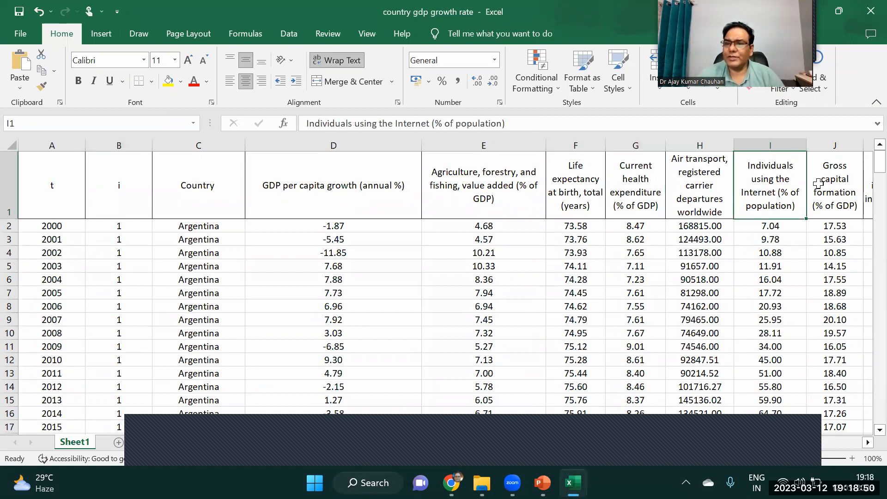
{"action": "left_click", "coordinate": [819, 183]}
{"action": "left_click_drag", "start_coordinate": [867, 444], "coordinate": [867, 443]}
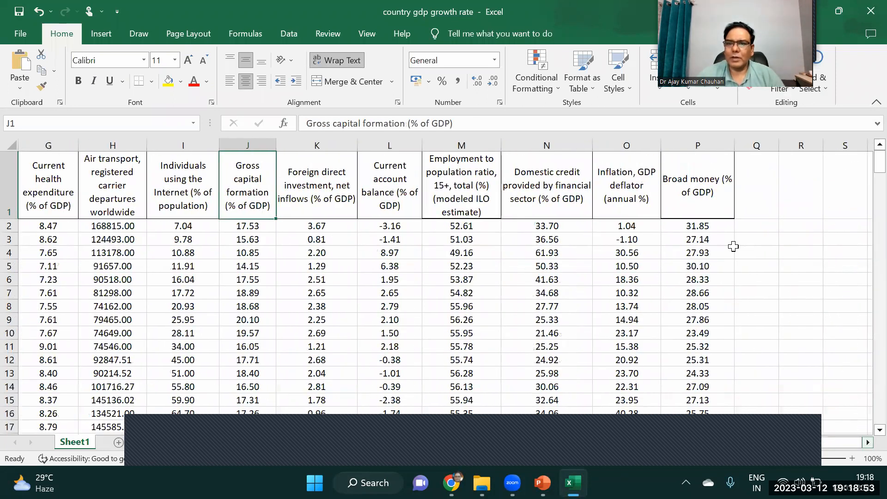
{"action": "left_click", "coordinate": [452, 192]}
{"action": "left_click", "coordinate": [517, 192]}
{"action": "left_click", "coordinate": [618, 187]}
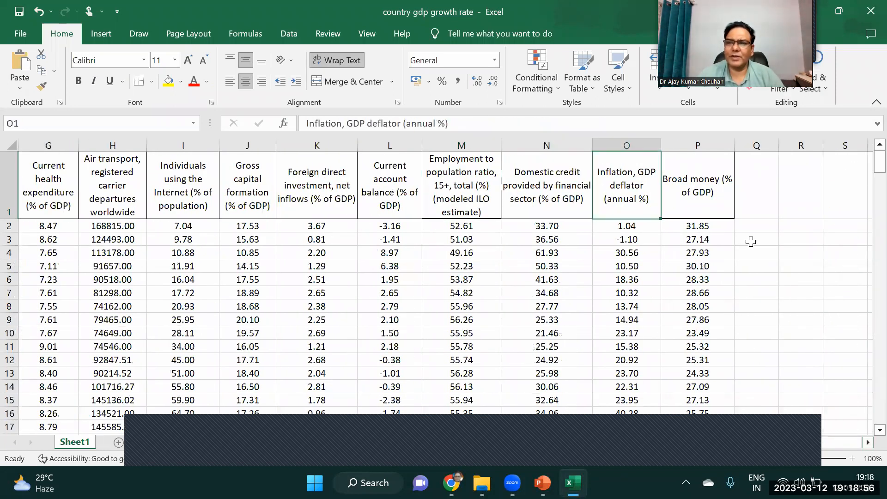
{"action": "left_click", "coordinate": [689, 190]}
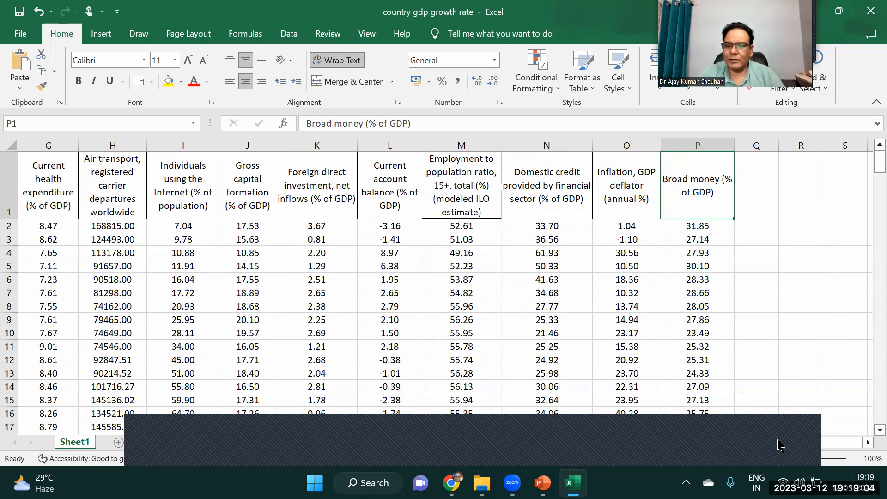
Save the country gdp growth rate workbook again and close it.
{"action": "left_click", "coordinate": [262, 211]}
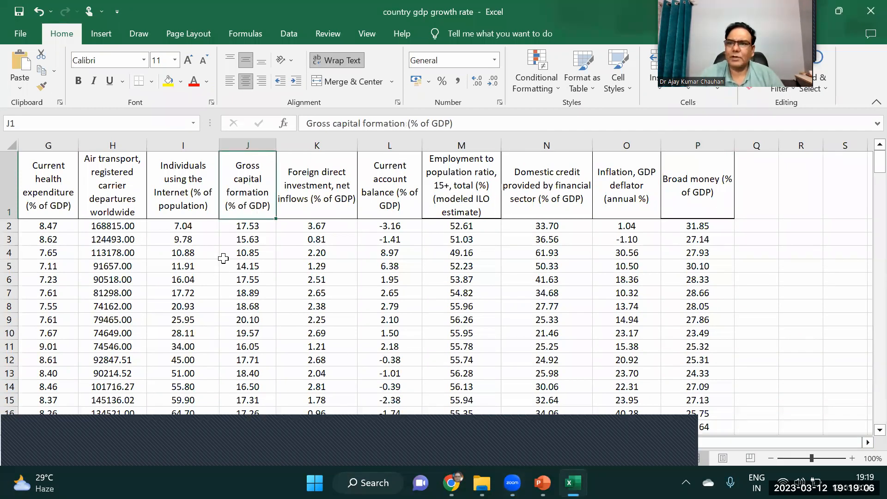
{"action": "left_click", "coordinate": [223, 256]}
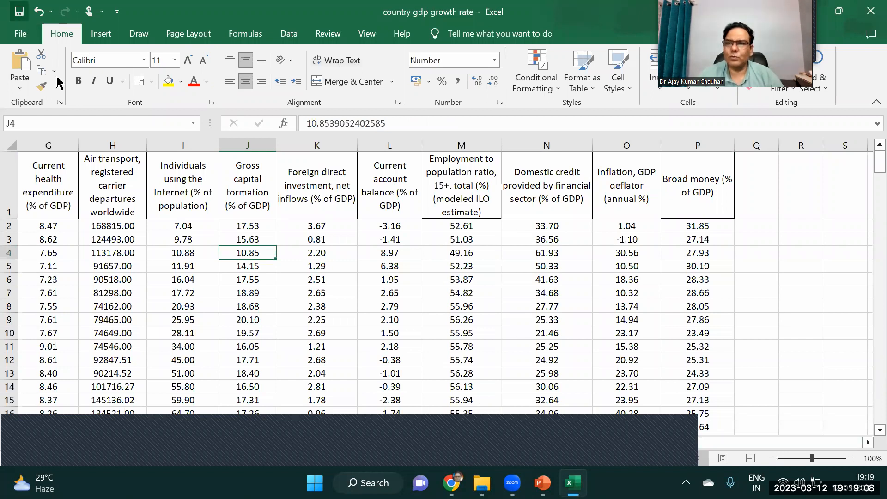
{"action": "left_click", "coordinate": [19, 14]}
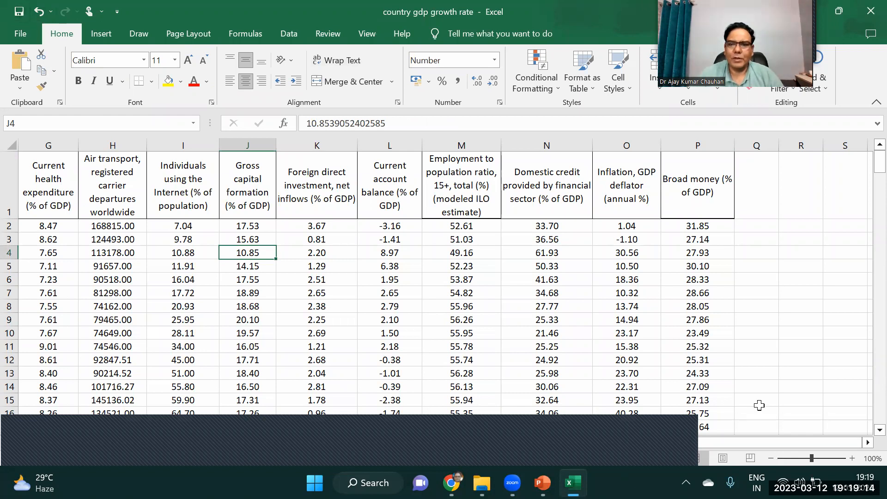
{"action": "left_click_drag", "start_coordinate": [800, 445], "coordinate": [439, 446]}
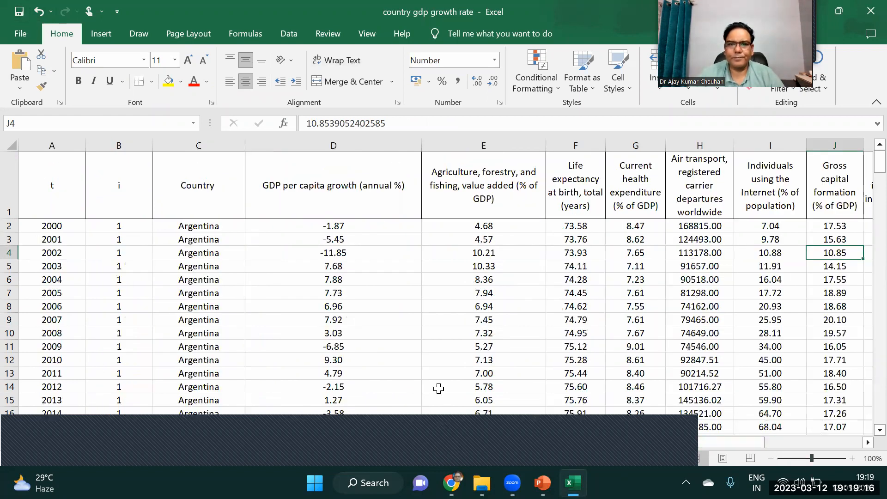
{"action": "left_click", "coordinate": [867, 13]}
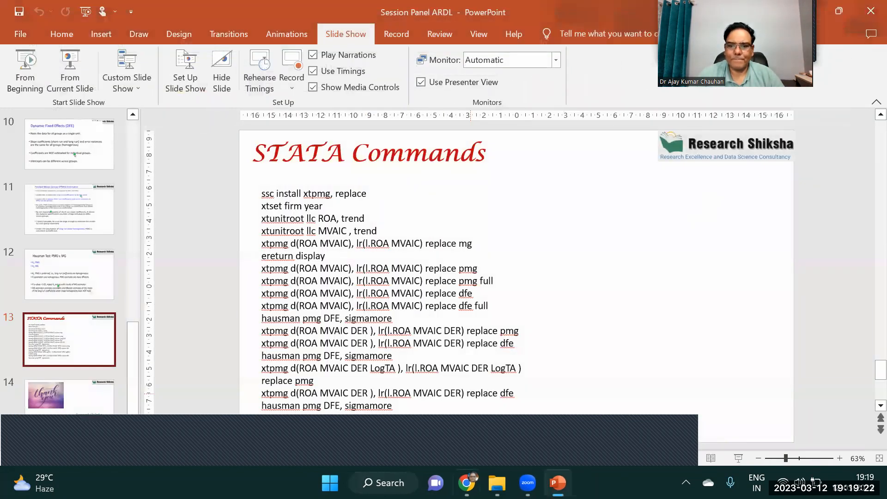
Search the computer for "stata" and launch StataMP 17 (64-bit).
{"action": "left_click", "coordinate": [330, 483]}
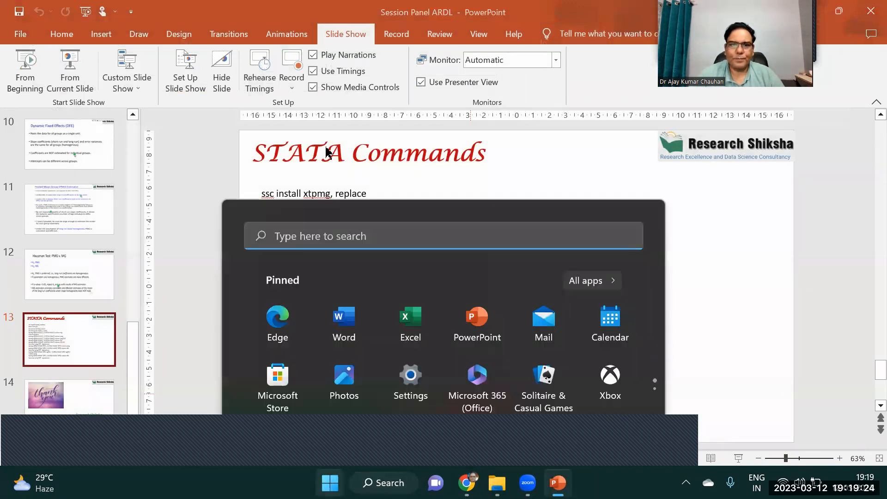
{"action": "left_click", "coordinate": [314, 70]}
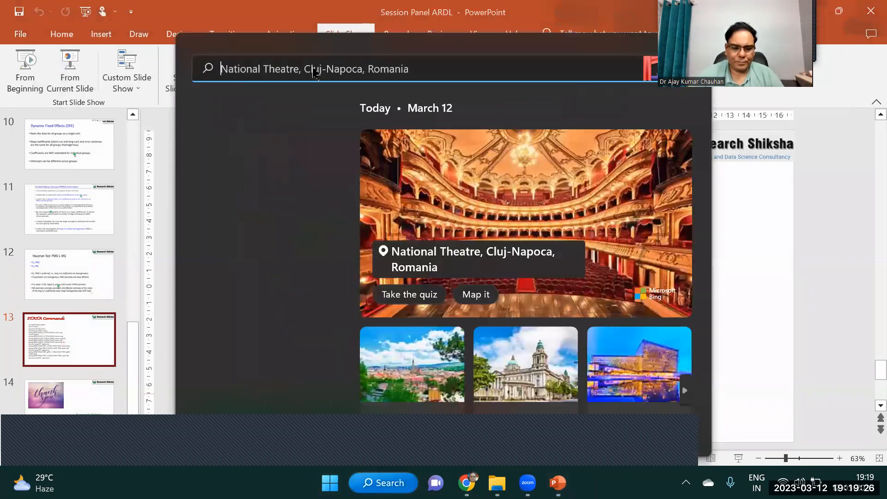
{"action": "type", "text": "stats"}
{"action": "key", "text": "BackSpace"}
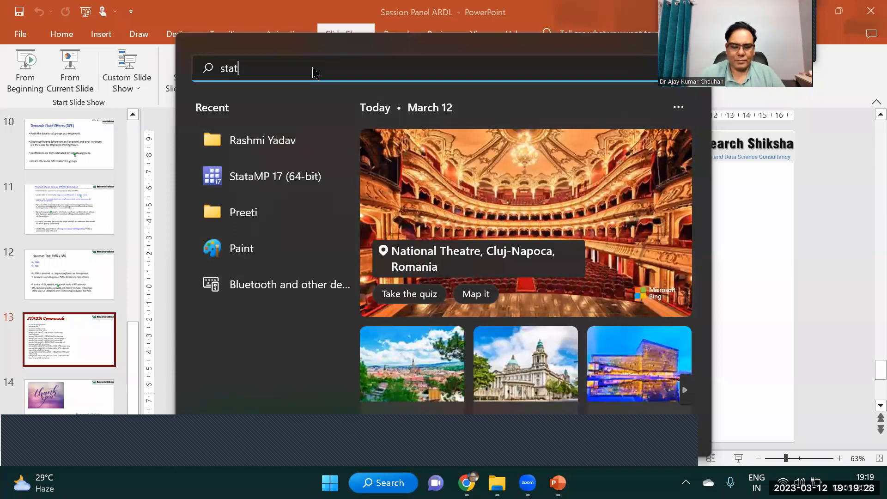
{"action": "type", "text": "a"}
{"action": "left_click", "coordinate": [273, 185]}
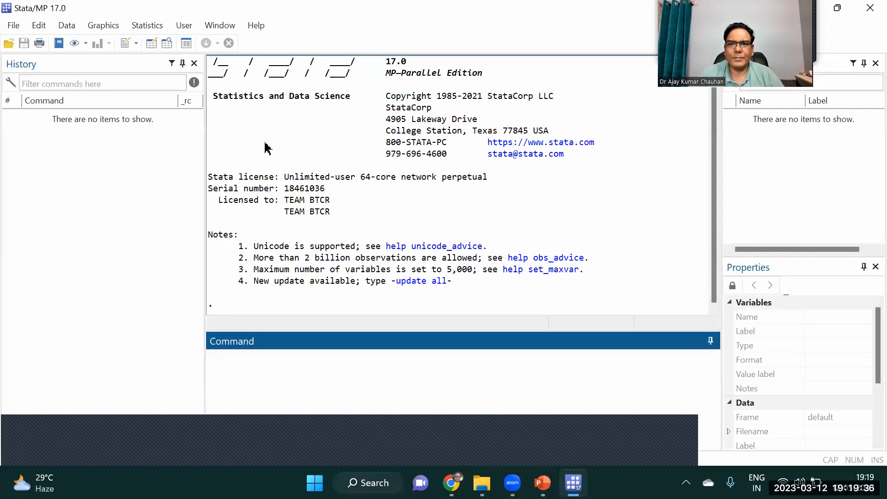
Import Sheet1 of the country gdp growth rate workbook from the Day 9&10 folder, using the first row as variable names.
{"action": "left_click", "coordinate": [13, 27]}
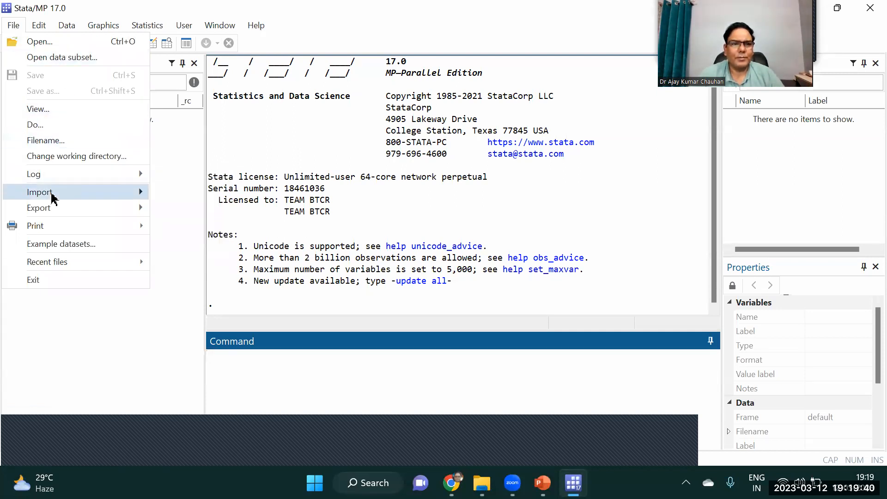
{"action": "mouse_move", "coordinate": [93, 194]}
{"action": "left_click", "coordinate": [195, 195]}
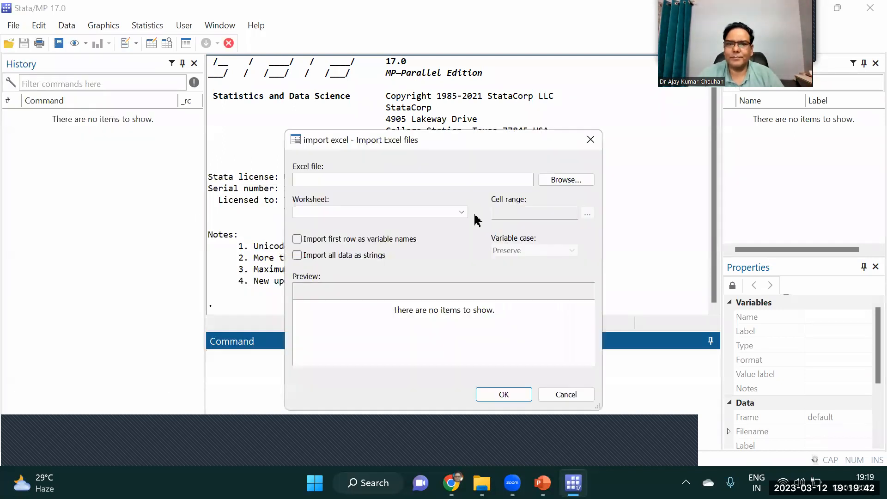
{"action": "left_click", "coordinate": [569, 181]}
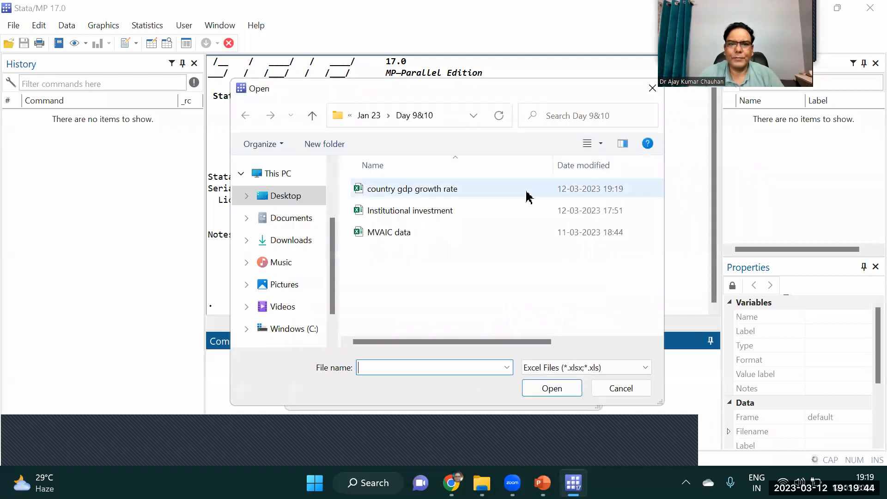
{"action": "double_click", "coordinate": [422, 191]}
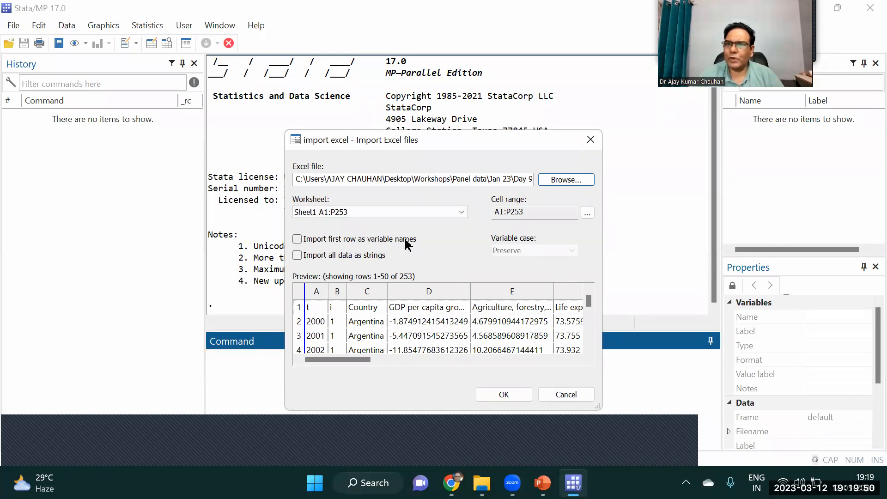
{"action": "left_click", "coordinate": [298, 239]}
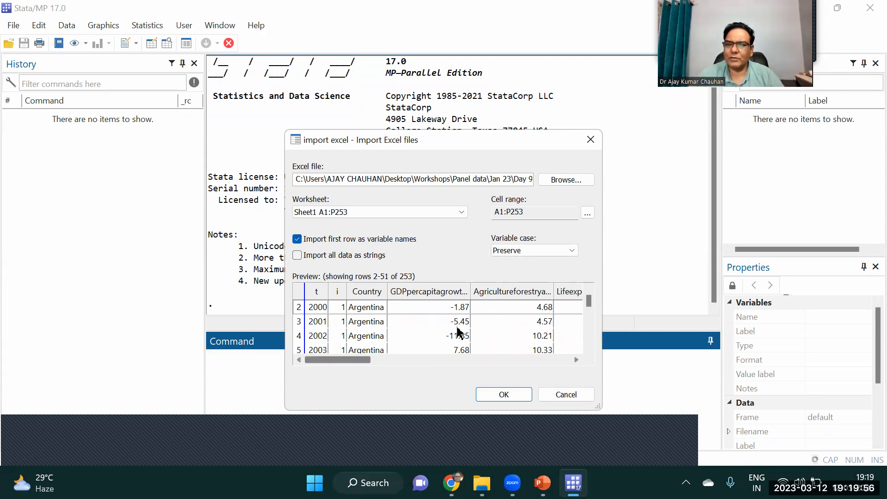
{"action": "left_click", "coordinate": [505, 395]}
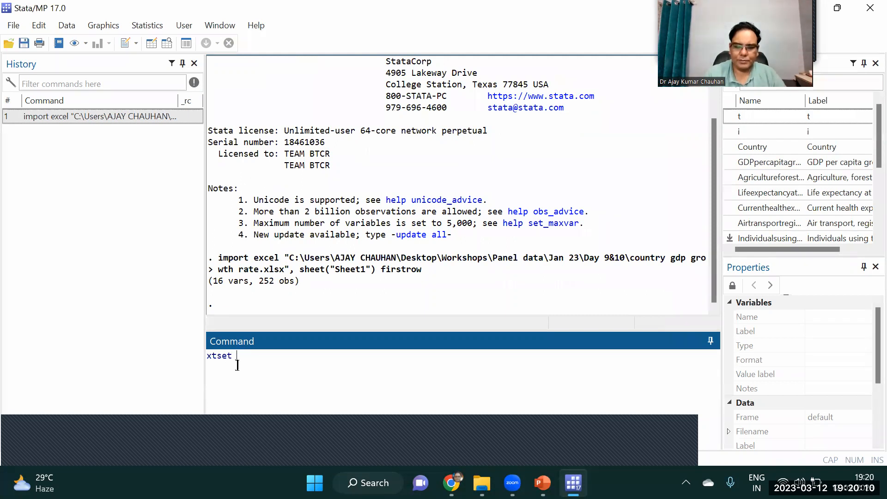
Declare the dataset as panel data with xtset i t.
{"action": "type", "text": "t"}
{"action": "key", "text": "Return"}
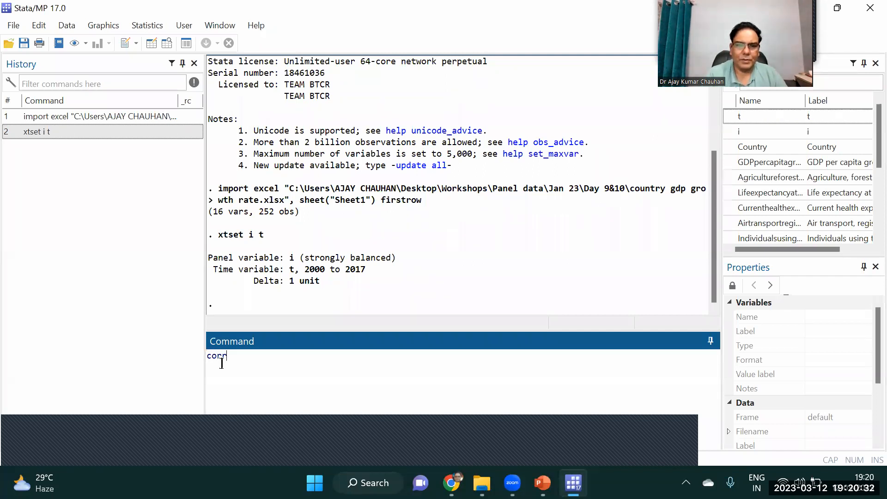
Run corr on GDPpercapitagrowthannual with the agriculture, life expectancy, current health expenditure, air transport and internet-use variables.
{"action": "double_click", "coordinate": [770, 162]}
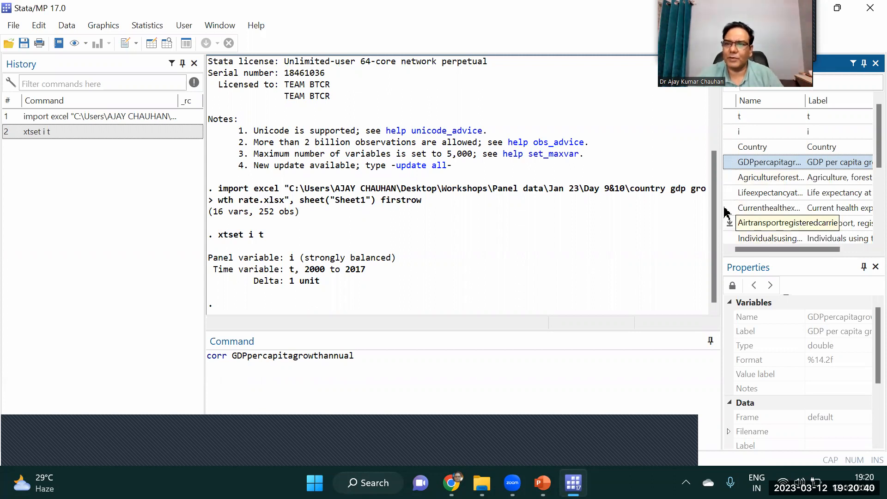
{"action": "left_click", "coordinate": [759, 181]}
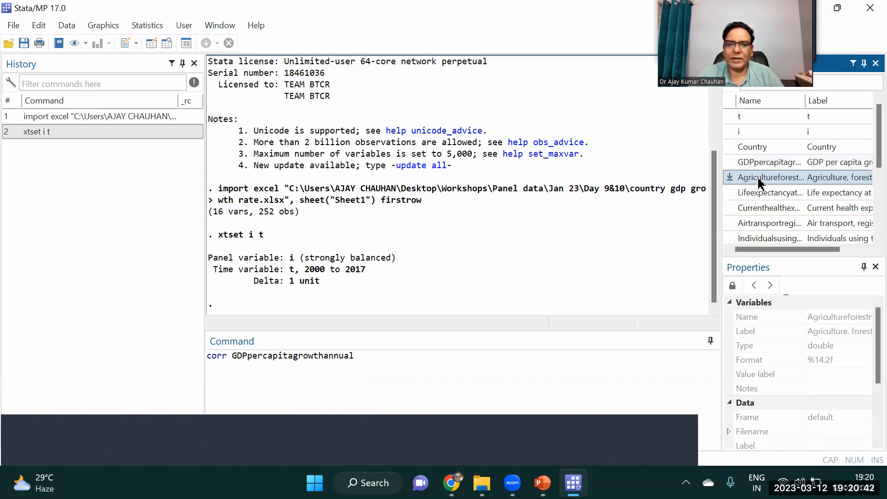
{"action": "double_click", "coordinate": [759, 180]}
{"action": "left_click", "coordinate": [758, 196]}
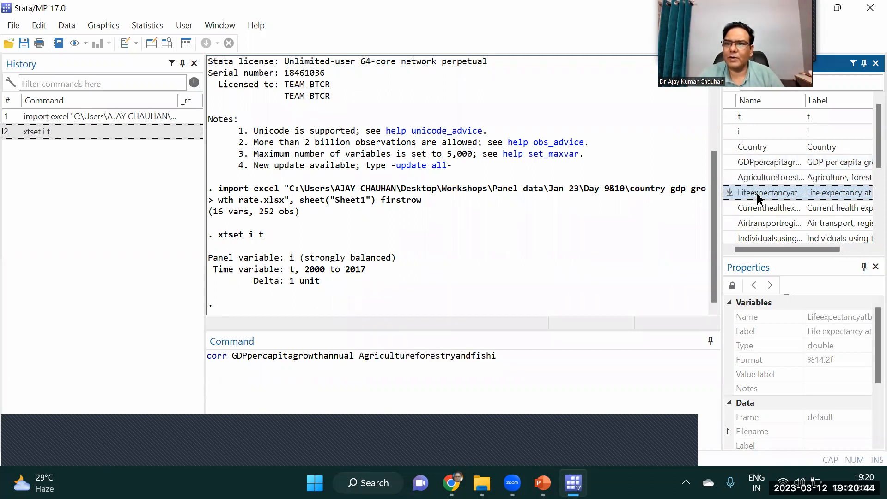
{"action": "double_click", "coordinate": [758, 196]}
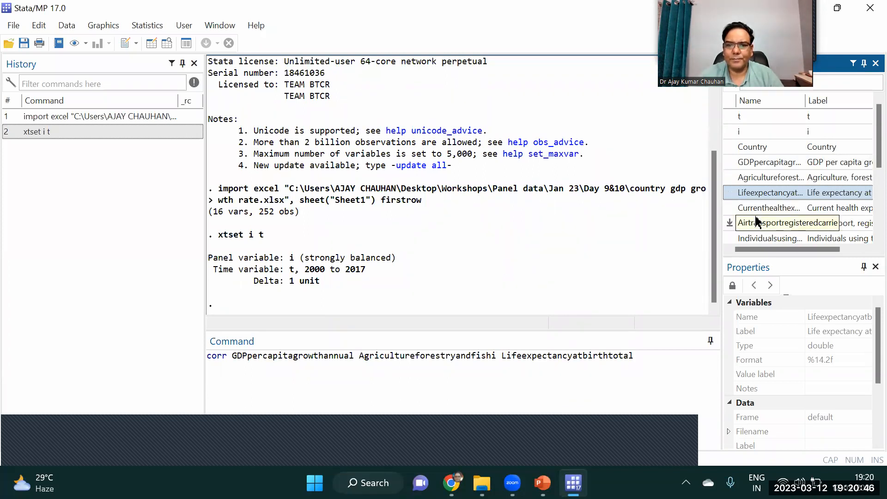
{"action": "double_click", "coordinate": [762, 212]}
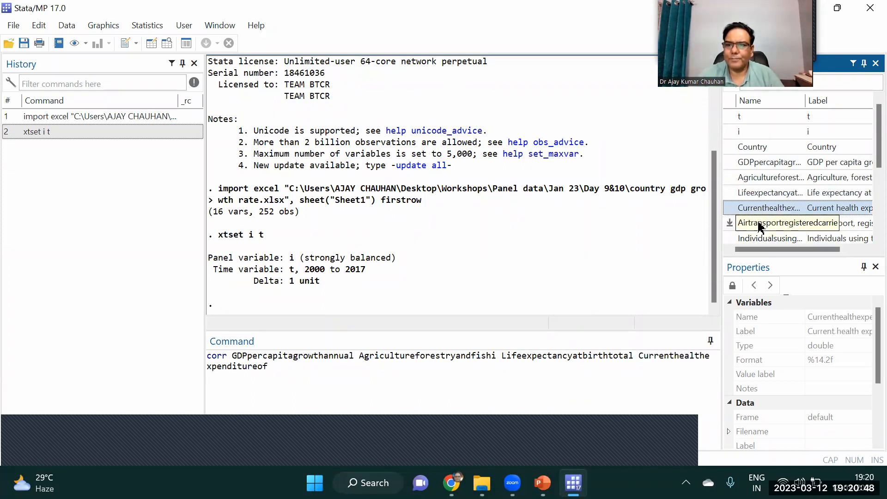
{"action": "double_click", "coordinate": [759, 223]}
{"action": "left_click", "coordinate": [759, 238]}
{"action": "double_click", "coordinate": [759, 238]}
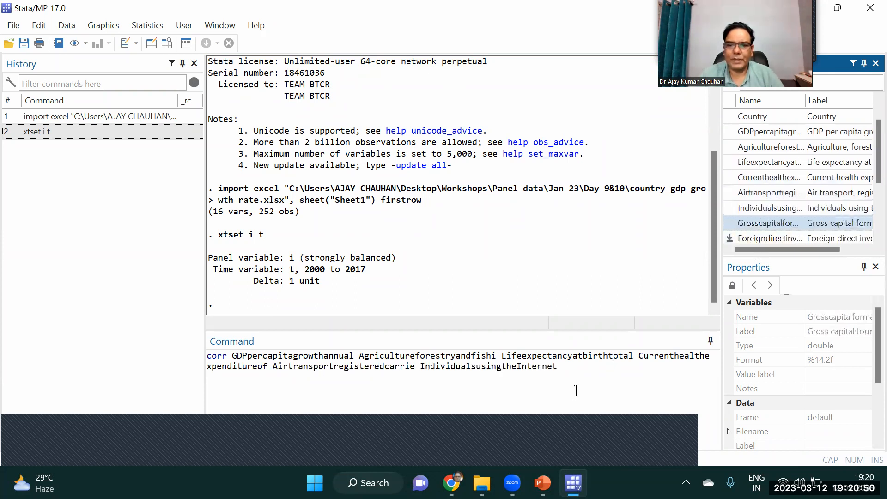
{"action": "left_click", "coordinate": [563, 370]}
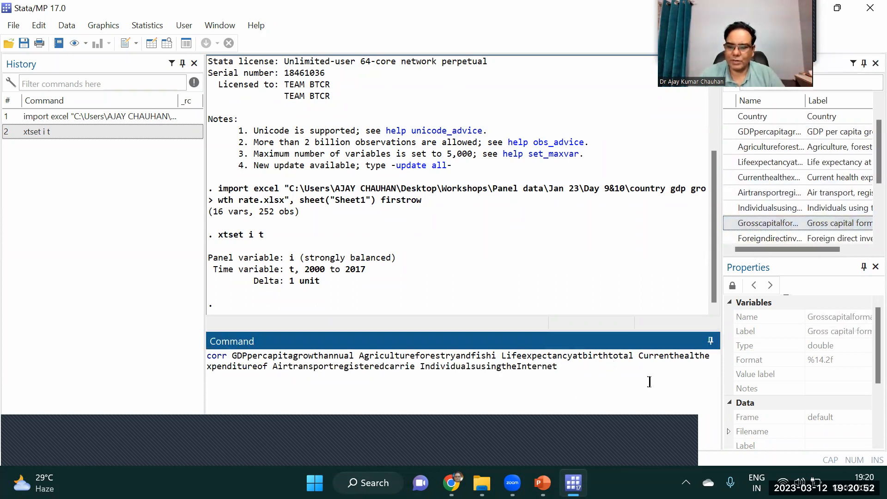
{"action": "key", "text": "Return"}
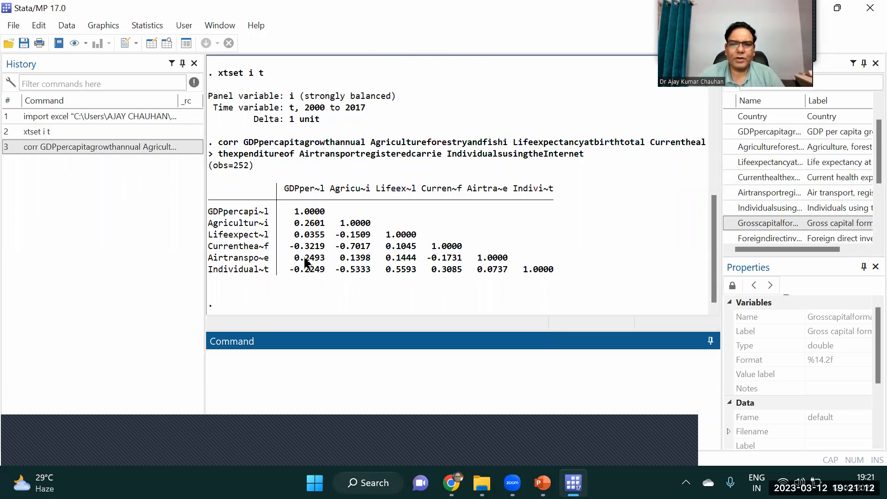
{"action": "left_click", "coordinate": [322, 265]}
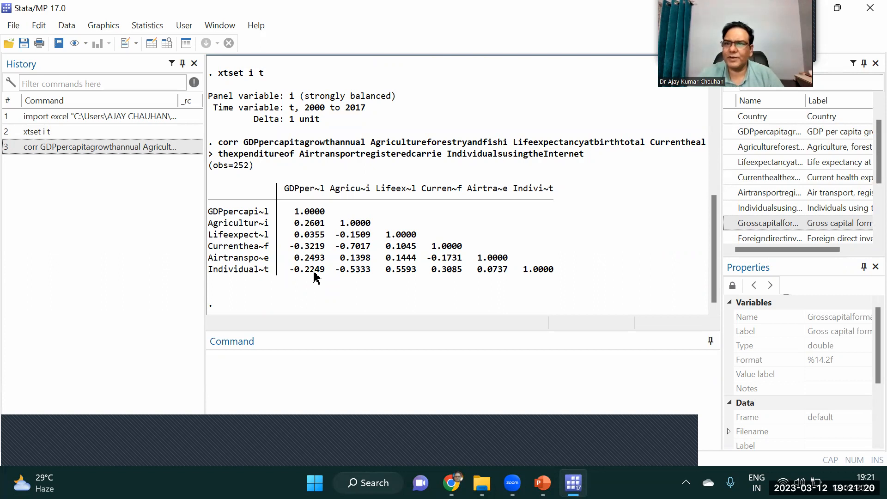
Compose a reg command for GDPpercapitagrowthannual on agriculture, life expectancy, health expenditure, air transport, internet use, gross capital formation and foreign direct investment.
{"action": "left_click", "coordinate": [246, 372]}
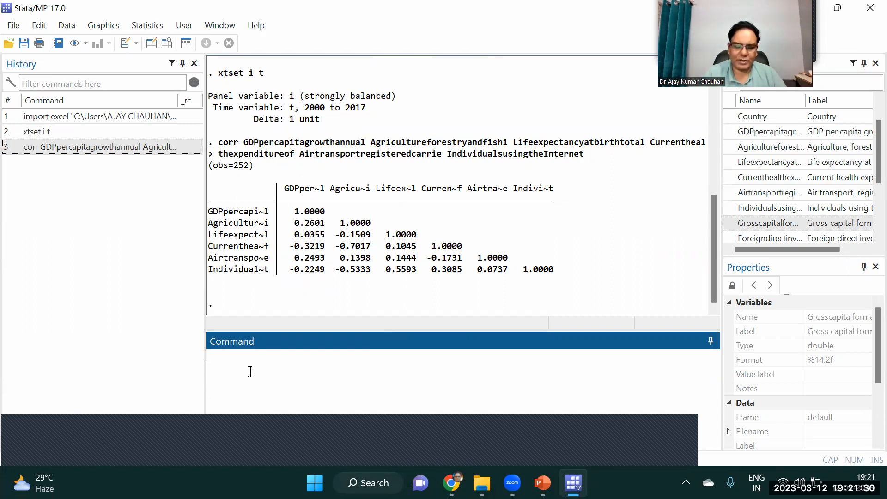
{"action": "type", "text": "reg"}
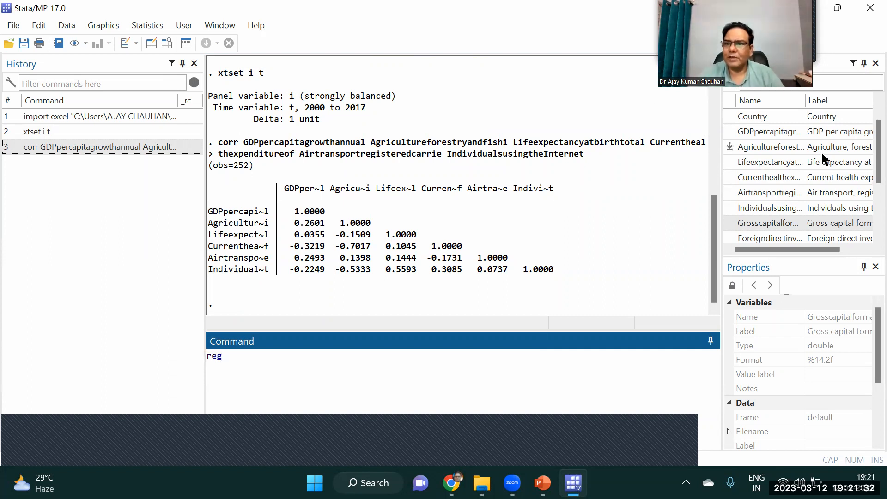
{"action": "left_click", "coordinate": [775, 133]}
{"action": "double_click", "coordinate": [774, 133]}
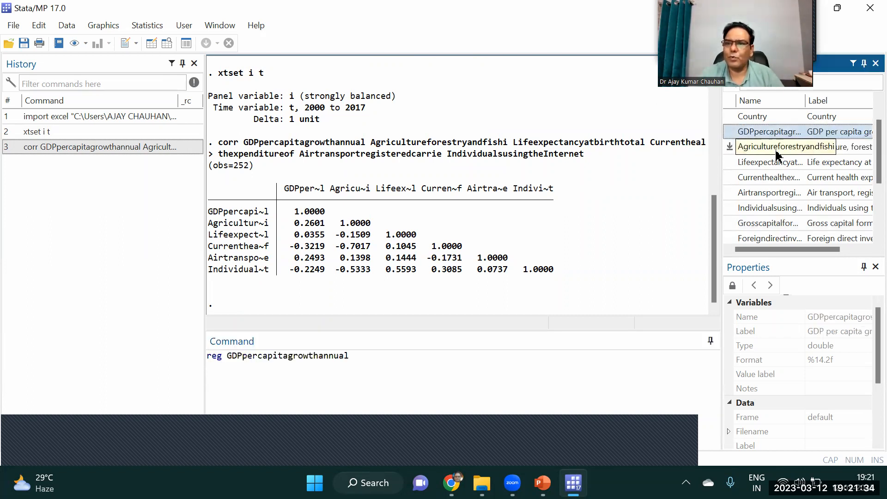
{"action": "double_click", "coordinate": [775, 149]}
{"action": "double_click", "coordinate": [771, 163]}
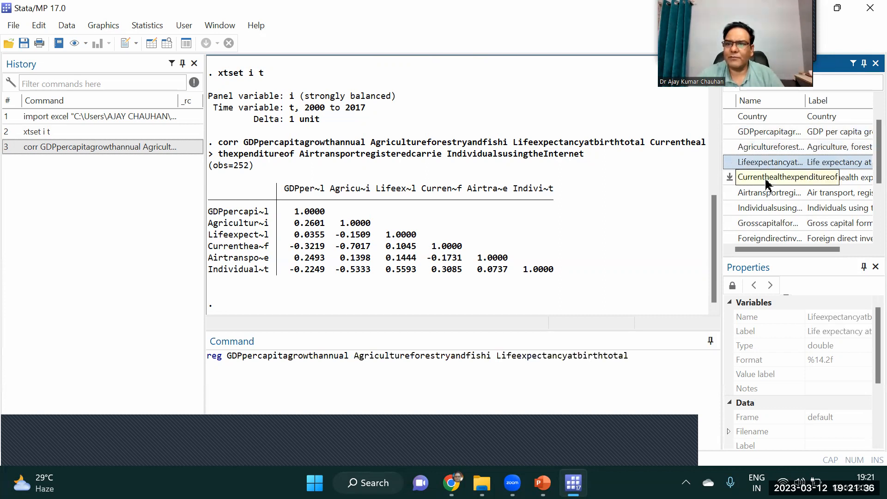
{"action": "double_click", "coordinate": [767, 178]}
{"action": "double_click", "coordinate": [765, 192]}
{"action": "double_click", "coordinate": [766, 208]}
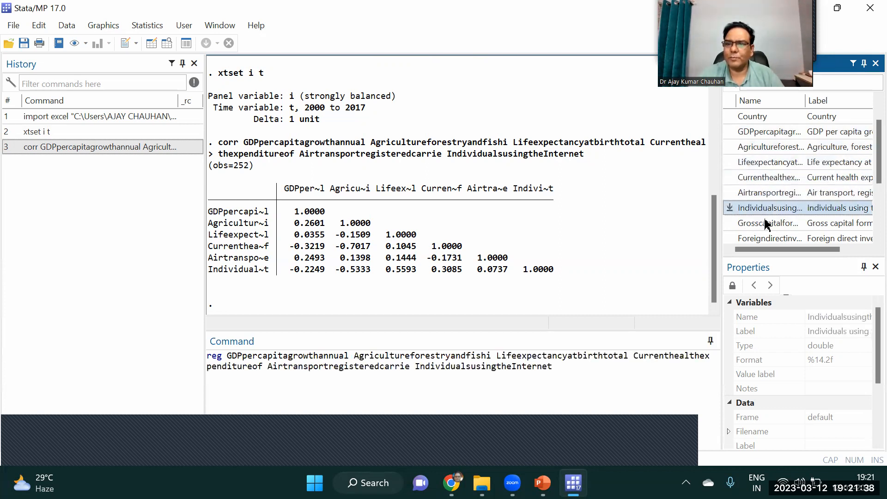
{"action": "double_click", "coordinate": [766, 224]}
{"action": "double_click", "coordinate": [766, 240]}
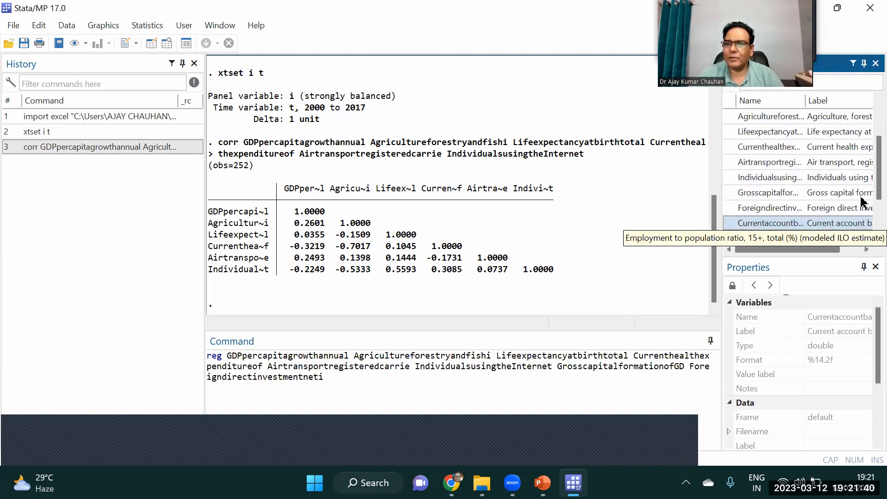
Add the employment ratio, domestic credit, GDP deflator inflation and broad money variables to the reg command and try to run it.
{"action": "scroll", "coordinate": [867, 179], "scroll_direction": "down", "scroll_amount": 2}
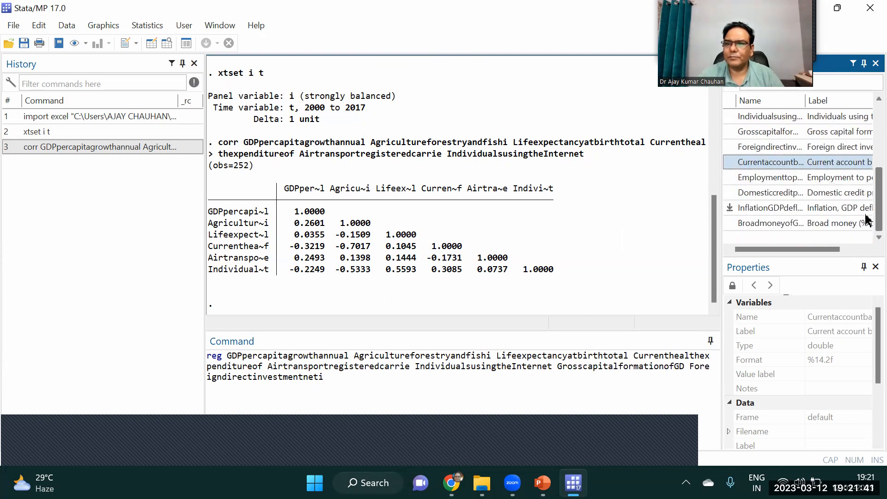
{"action": "double_click", "coordinate": [774, 180]}
{"action": "left_click", "coordinate": [761, 197]}
{"action": "double_click", "coordinate": [762, 193]}
{"action": "double_click", "coordinate": [763, 208]}
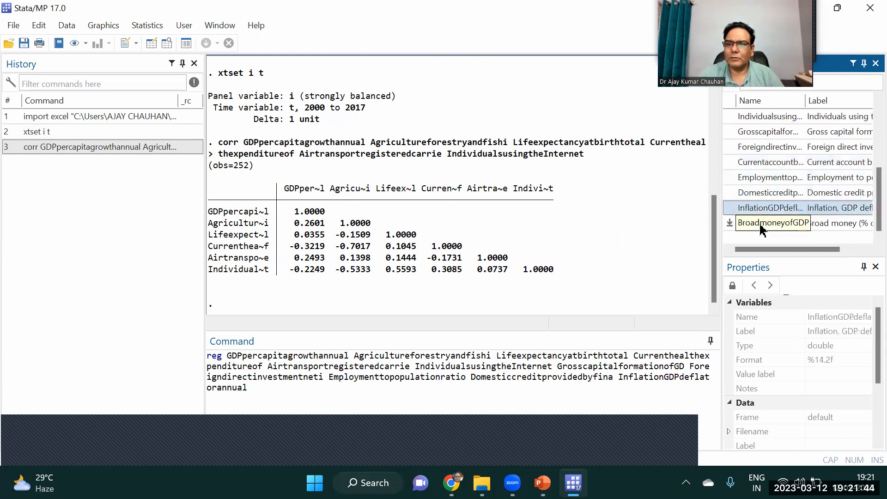
{"action": "double_click", "coordinate": [758, 223]}
{"action": "left_click", "coordinate": [545, 377]}
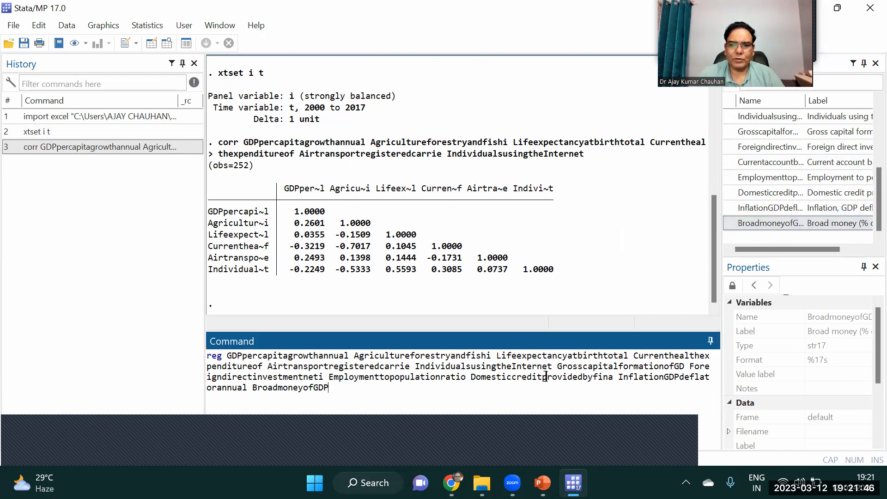
{"action": "key", "text": "Return"}
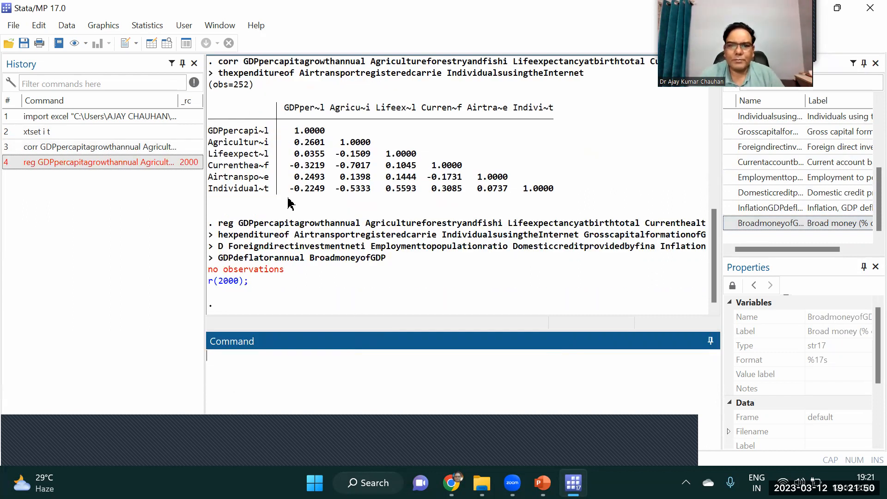
Recall the last reg command from the command history for editing.
{"action": "left_click", "coordinate": [127, 164]}
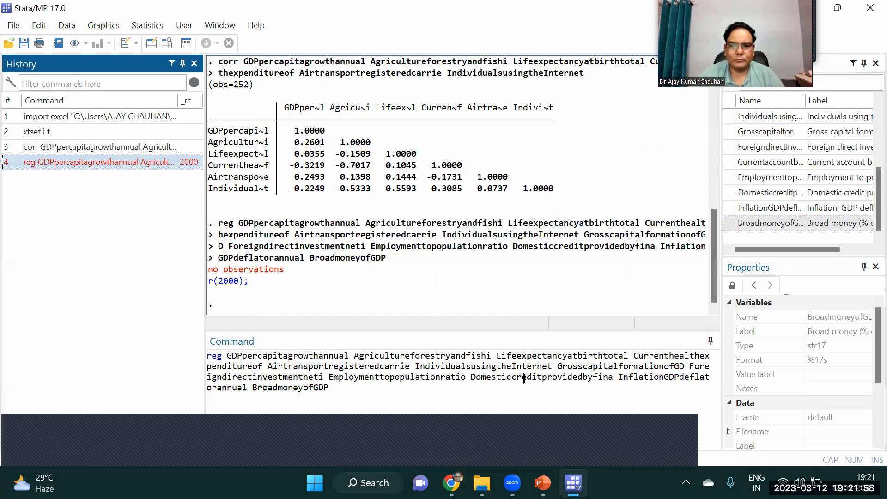
{"action": "left_click", "coordinate": [620, 378]}
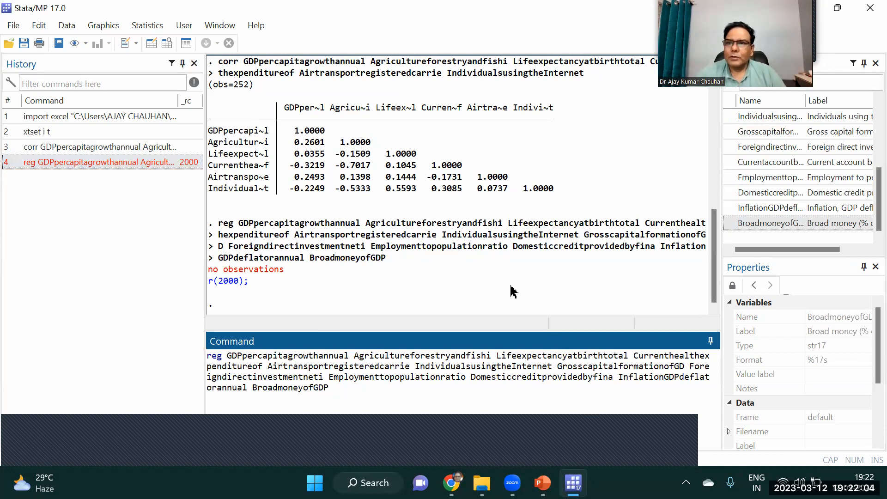
Open the Data Editor and examine the domestic credit and broad money columns for non-numeric entries down to the last observation.
{"action": "left_click", "coordinate": [66, 29]}
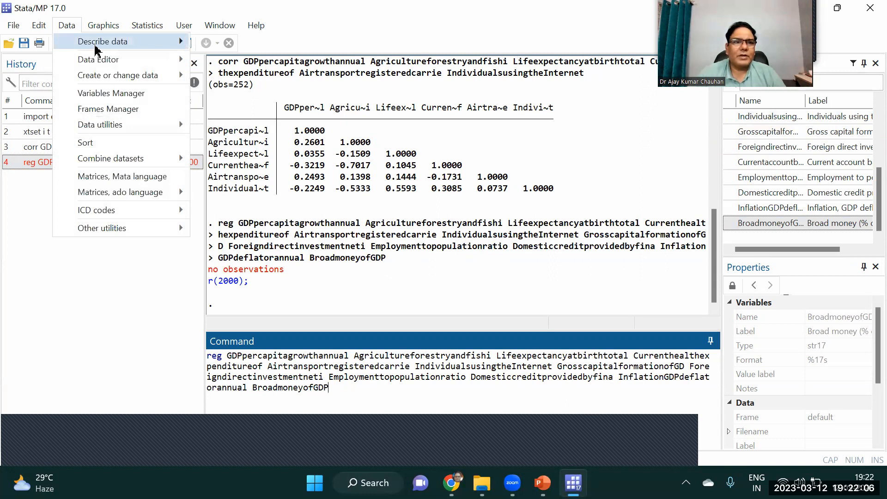
{"action": "mouse_move", "coordinate": [143, 60]}
{"action": "left_click", "coordinate": [241, 64]}
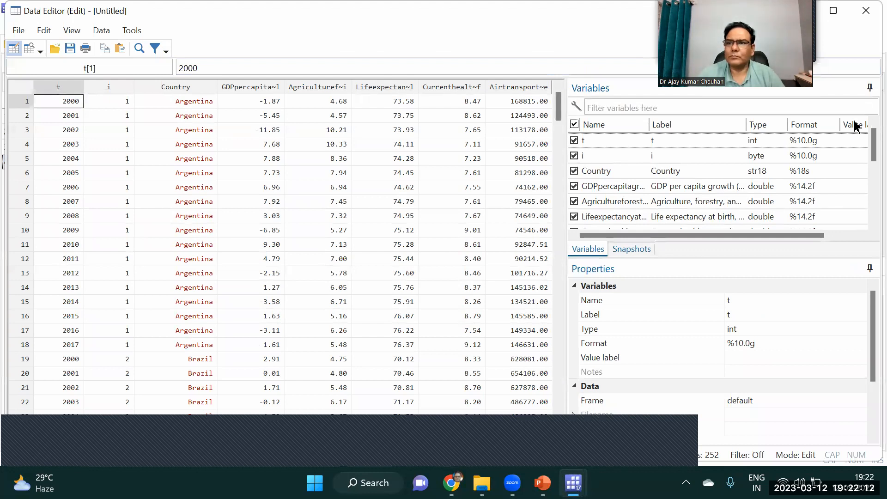
{"action": "left_click_drag", "start_coordinate": [568, 239], "coordinate": [829, 254]}
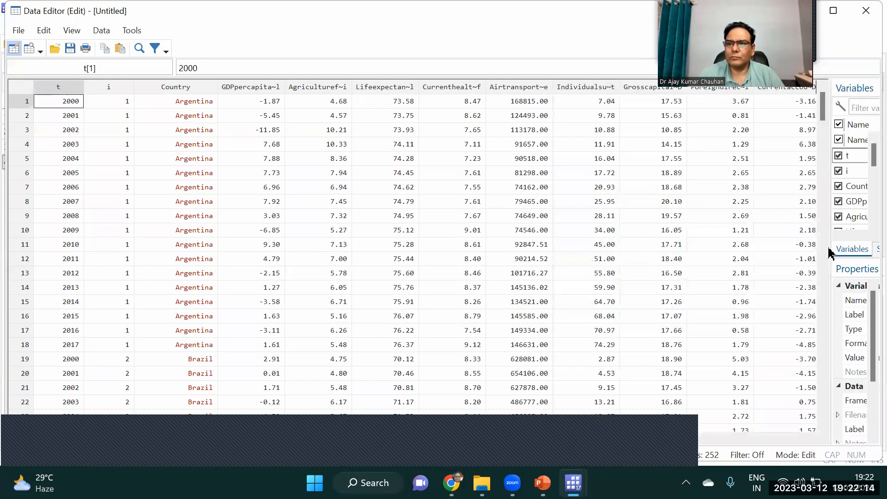
{"action": "left_click", "coordinate": [794, 441]}
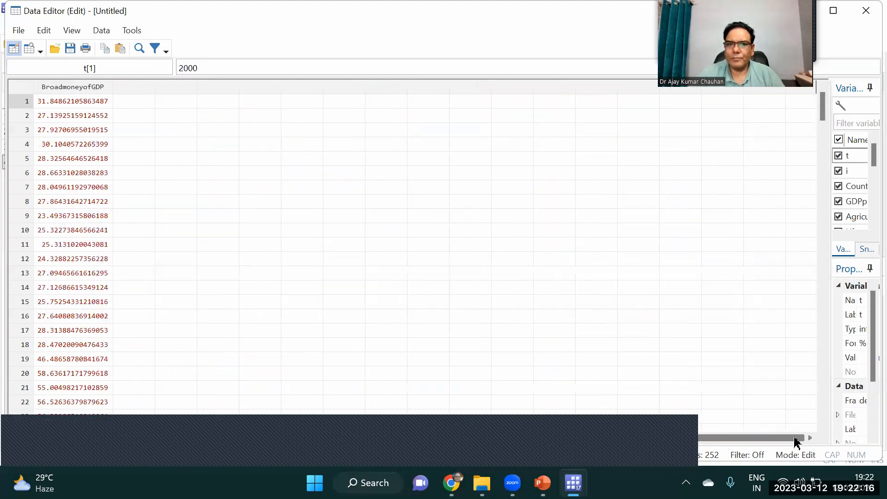
{"action": "left_click_drag", "start_coordinate": [782, 438], "coordinate": [595, 444]}
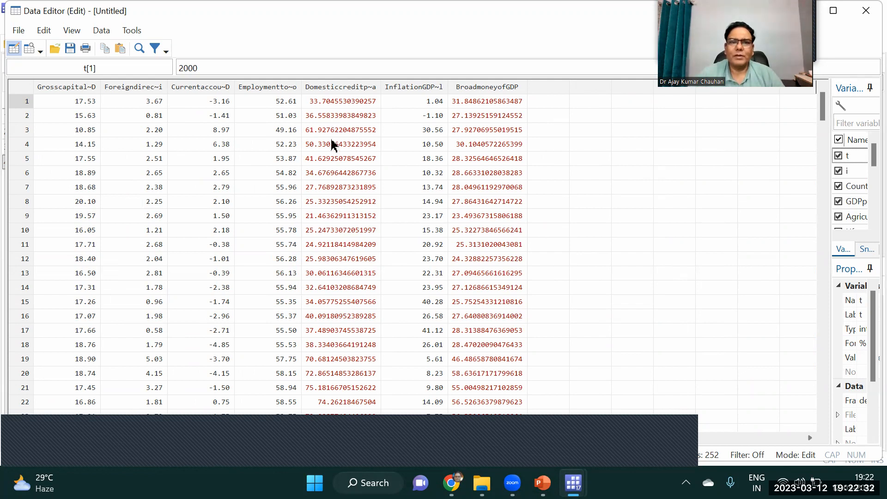
{"action": "left_click_drag", "start_coordinate": [825, 113], "coordinate": [840, 337]}
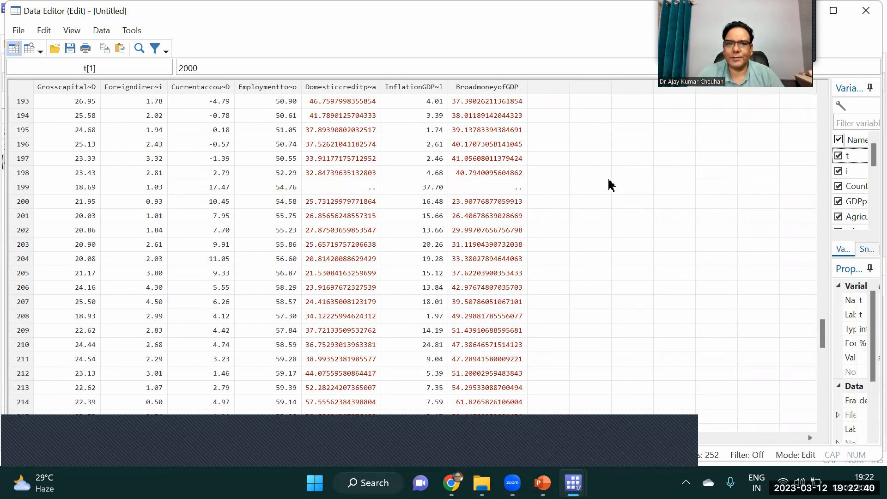
{"action": "left_click_drag", "start_coordinate": [824, 336], "coordinate": [824, 398]}
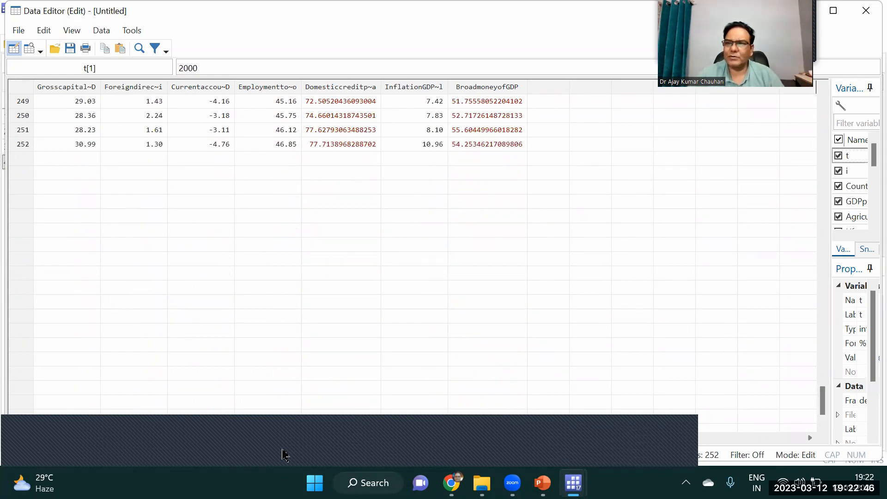
Examine the domestic credit and broad money columns at the first observations and close the Data Editor.
{"action": "left_click_drag", "start_coordinate": [436, 441], "coordinate": [113, 451]}
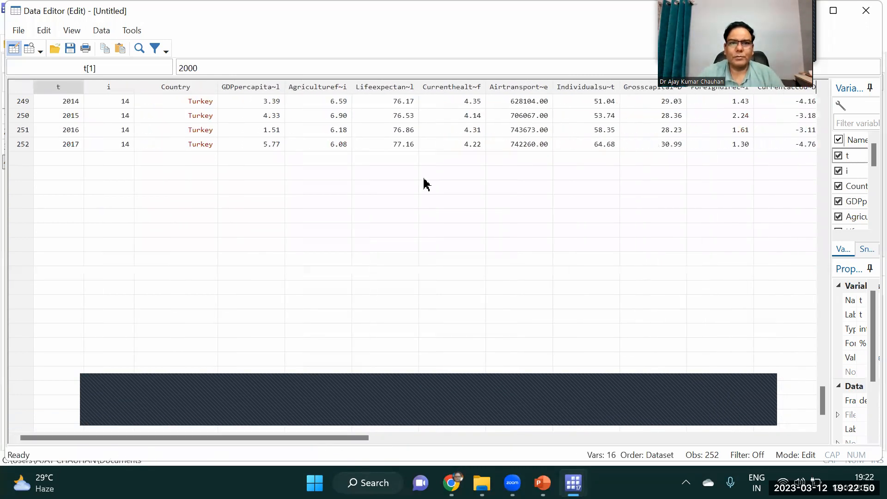
{"action": "left_click_drag", "start_coordinate": [823, 406], "coordinate": [806, 37]}
{"action": "left_click_drag", "start_coordinate": [825, 398], "coordinate": [810, 91]}
{"action": "left_click_drag", "start_coordinate": [241, 441], "coordinate": [478, 446]}
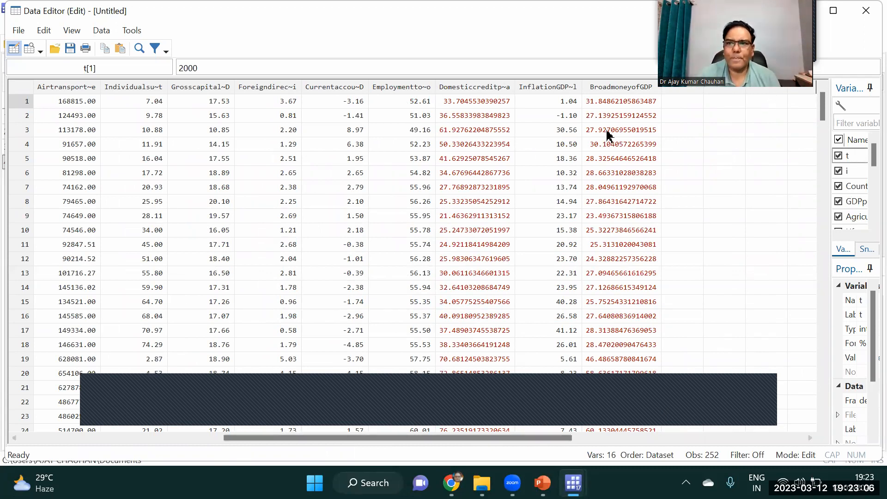
{"action": "left_click", "coordinate": [865, 14]}
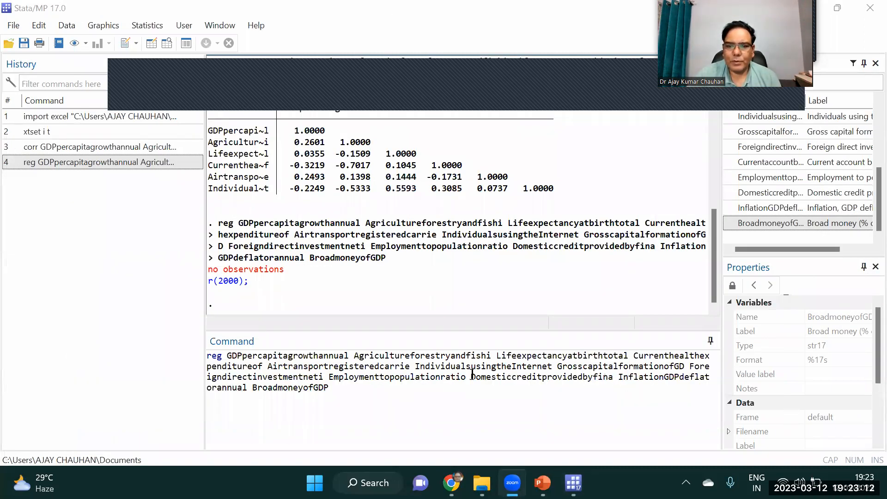
Remove the Domesticcreditprovidedbyfina variable from the recalled reg command.
{"action": "left_click", "coordinate": [474, 374]}
{"action": "key", "text": "Delete"}
{"action": "key", "text": "Delete"}
{"action": "key", "text": "Delete"}
{"action": "key", "text": "Delete"}
{"action": "key", "text": "Delete"}
{"action": "key", "text": "Delete"}
{"action": "key", "text": "Delete"}
{"action": "key", "text": "Delete"}
{"action": "key", "text": "Delete"}
{"action": "key", "text": "Delete"}
{"action": "key", "text": "Delete"}
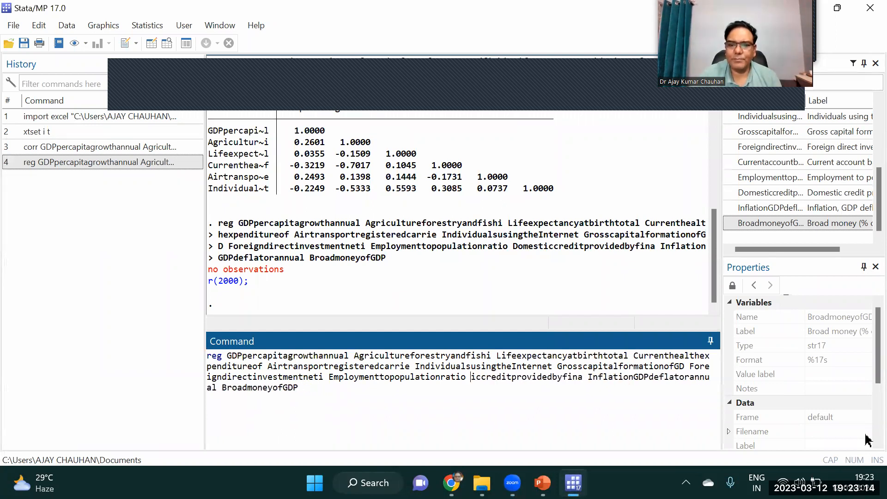
{"action": "key", "text": "Delete"}
{"action": "key", "text": "Delete"}
{"action": "key", "text": "Delete"}
{"action": "key", "text": "Delete"}
{"action": "key", "text": "Delete"}
{"action": "key", "text": "Delete"}
{"action": "key", "text": "Delete"}
{"action": "key", "text": "Delete"}
{"action": "key", "text": "Delete"}
{"action": "key", "text": "Delete"}
{"action": "key", "text": "Delete"}
{"action": "key", "text": "Delete"}
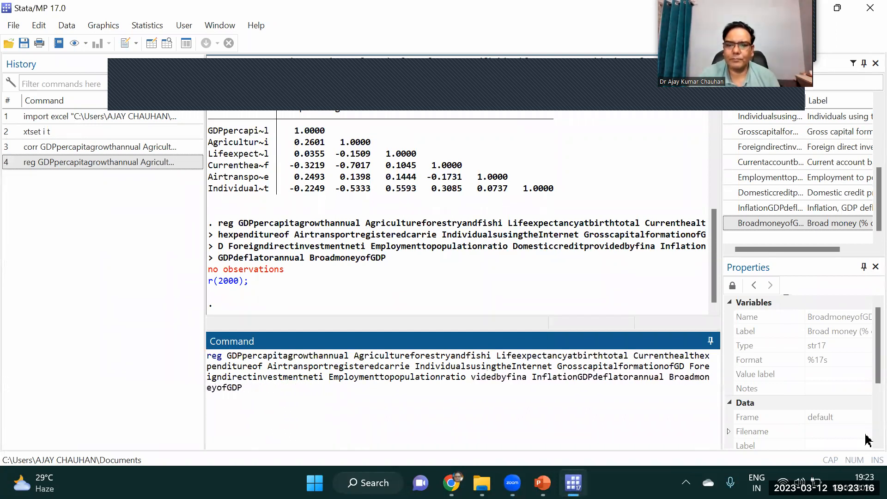
{"action": "key", "text": "Delete"}
{"action": "key", "text": "Delete"}
{"action": "key", "text": "Delete"}
{"action": "key", "text": "Delete"}
{"action": "key", "text": "Delete"}
{"action": "key", "text": "Delete"}
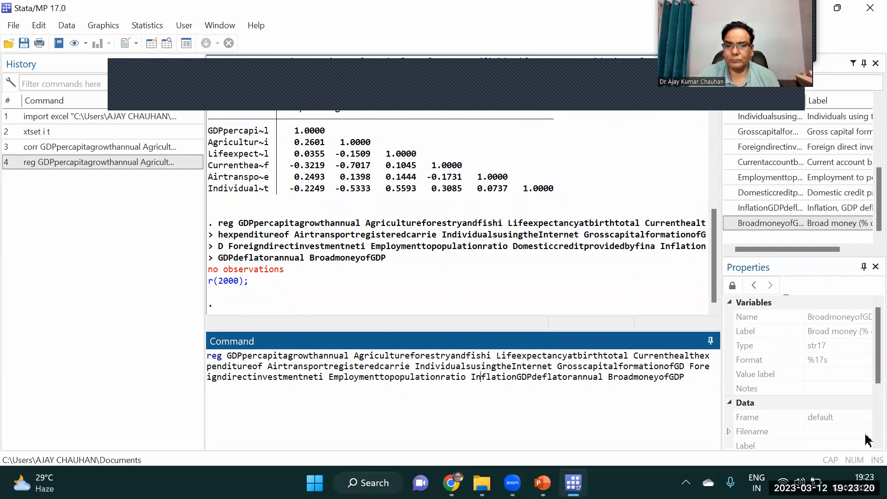
Remove BroadmoneyofGDP from the reg command and run the regression with the remaining variables.
{"action": "key", "text": "Delete"}
{"action": "key", "text": "Delete"}
{"action": "key", "text": "Delete"}
{"action": "key", "text": "Delete"}
{"action": "key", "text": "Delete"}
{"action": "key", "text": "Delete"}
{"action": "key", "text": "Delete"}
{"action": "key", "text": "Delete"}
{"action": "key", "text": "Delete"}
{"action": "key", "text": "Delete"}
{"action": "key", "text": "Delete"}
{"action": "key", "text": "Delete"}
{"action": "key", "text": "Delete"}
{"action": "key", "text": "Delete"}
{"action": "key", "text": "Return"}
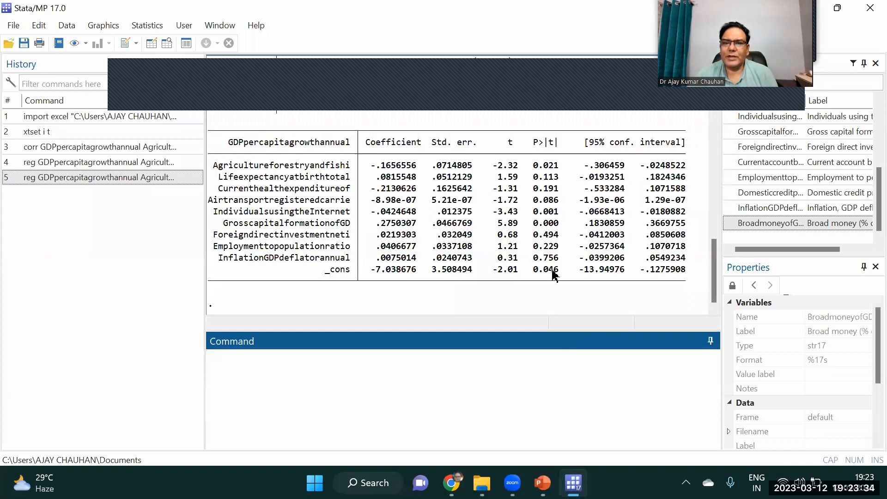
{"action": "left_click", "coordinate": [325, 172]}
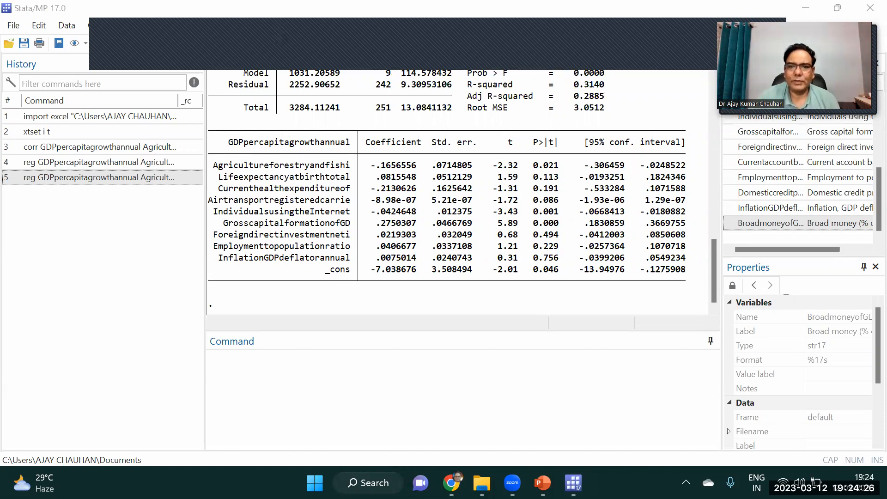
Run the Levin-Lin-Chu panel unit-root test with trend on GDPpercapitagrowthannual using xtunitroot llc.
{"action": "left_click", "coordinate": [234, 359]}
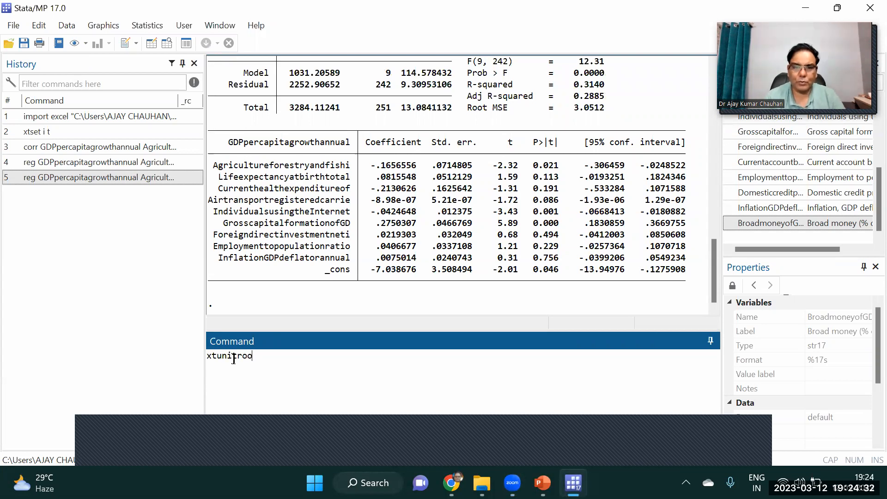
{"action": "type", "text": "xtunitroot llc"}
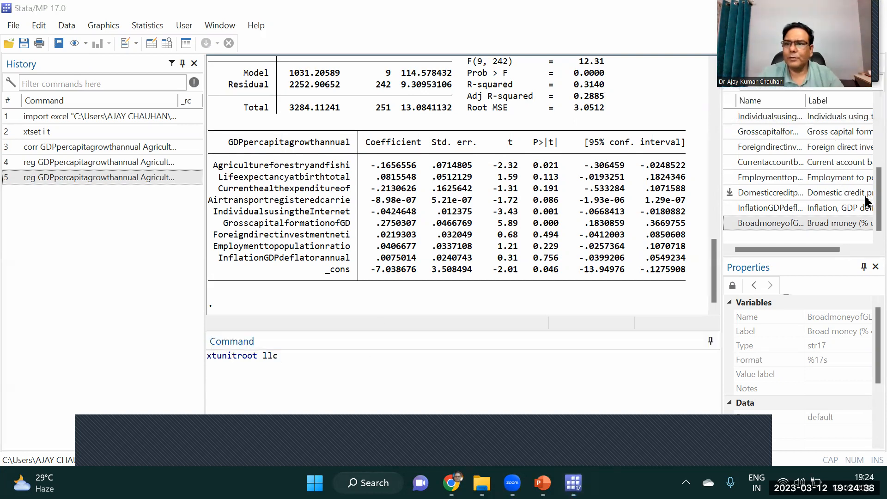
{"action": "scroll", "coordinate": [760, 164], "scroll_direction": "up", "scroll_amount": 5}
{"action": "left_click", "coordinate": [761, 164]}
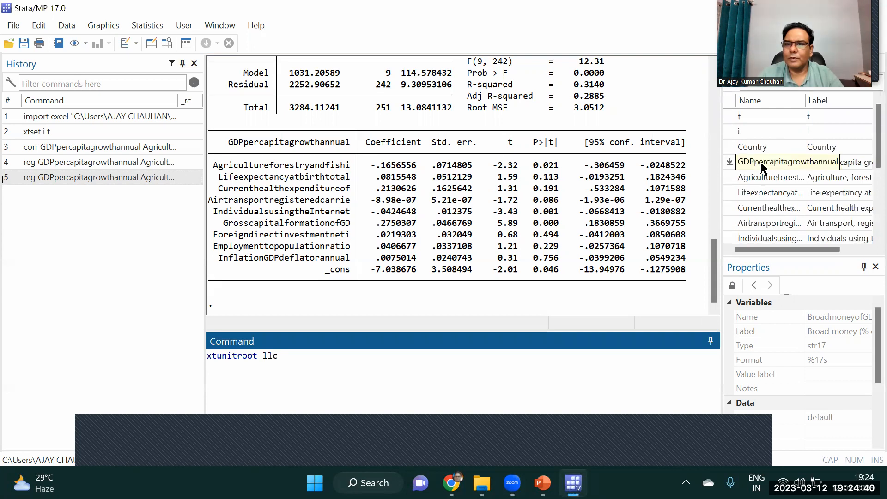
{"action": "double_click", "coordinate": [762, 164]}
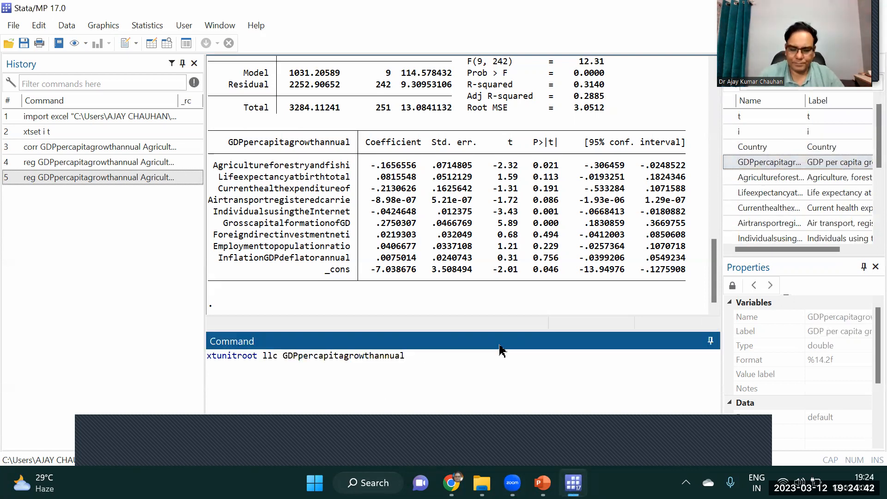
{"action": "type", "text": ", trend"}
{"action": "key", "text": "Return"}
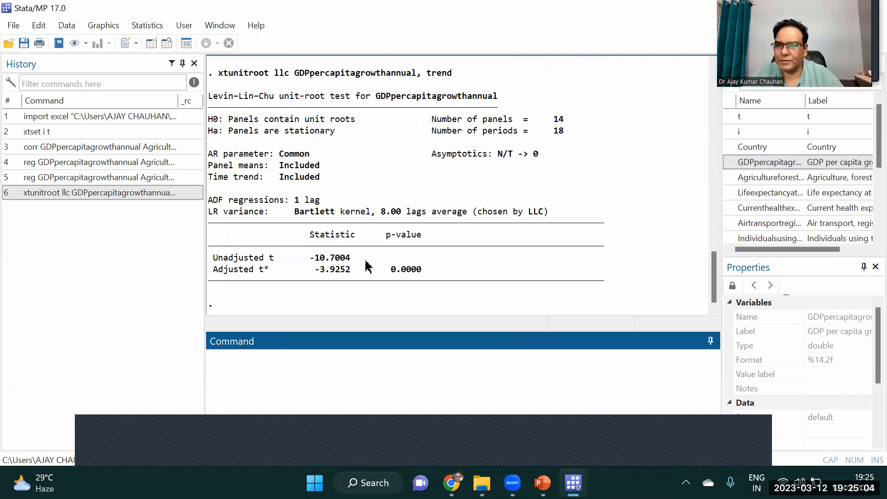
Recall the xtunitroot llc command, replace its variable with Agricultureforestryandfishi and run it with trend.
{"action": "left_click", "coordinate": [61, 193]}
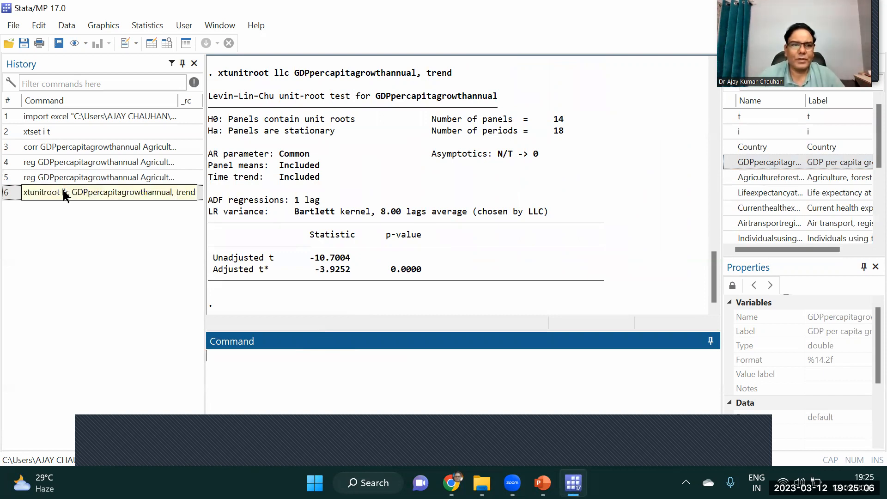
{"action": "left_click", "coordinate": [283, 356]}
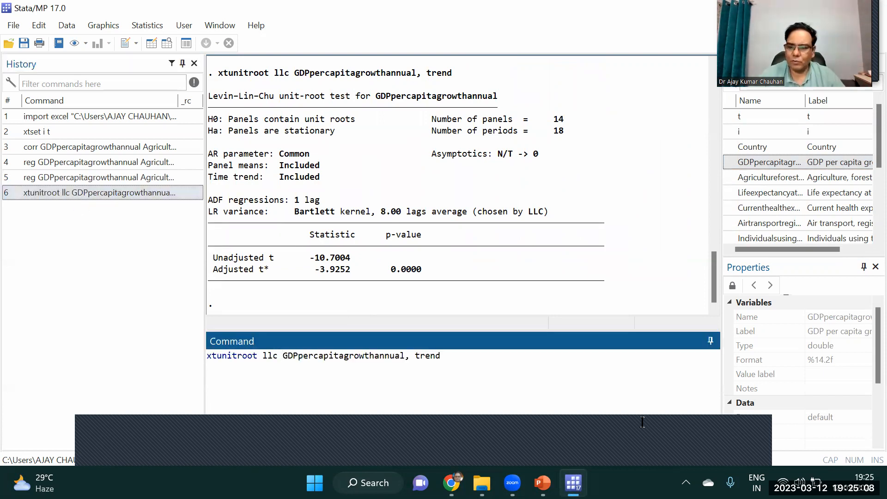
{"action": "key", "text": "Delete"}
{"action": "key", "text": "Delete"}
{"action": "key", "text": "Delete"}
{"action": "key", "text": "Delete"}
{"action": "key", "text": "Delete"}
{"action": "key", "text": "Delete"}
{"action": "key", "text": "Delete"}
{"action": "key", "text": "Delete"}
{"action": "key", "text": "Delete"}
{"action": "key", "text": "Delete"}
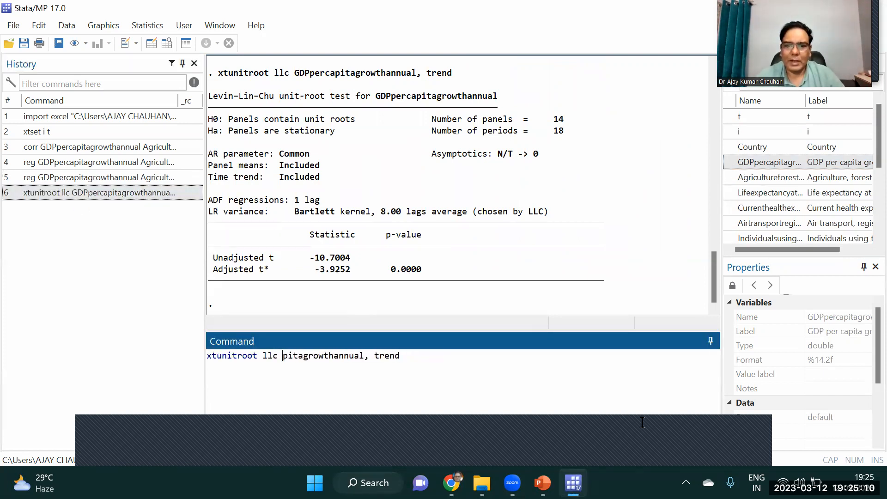
{"action": "key", "text": "Delete"}
{"action": "key", "text": "Delete"}
{"action": "key", "text": "Delete"}
{"action": "key", "text": "Delete"}
{"action": "key", "text": "Delete"}
{"action": "key", "text": "Delete"}
{"action": "key", "text": "Delete"}
{"action": "key", "text": "Delete"}
{"action": "key", "text": "Delete"}
{"action": "key", "text": "Delete"}
{"action": "key", "text": "Delete"}
{"action": "key", "text": "Delete"}
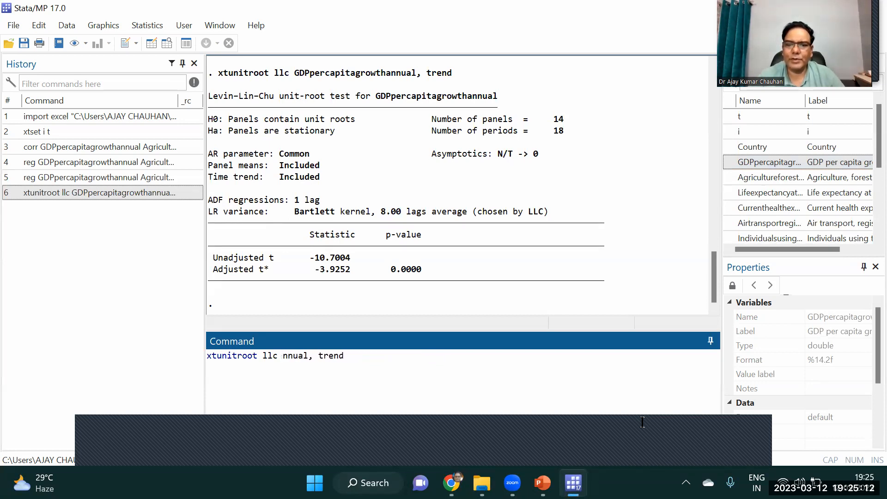
{"action": "key", "text": "Delete"}
{"action": "key", "text": "Delete"}
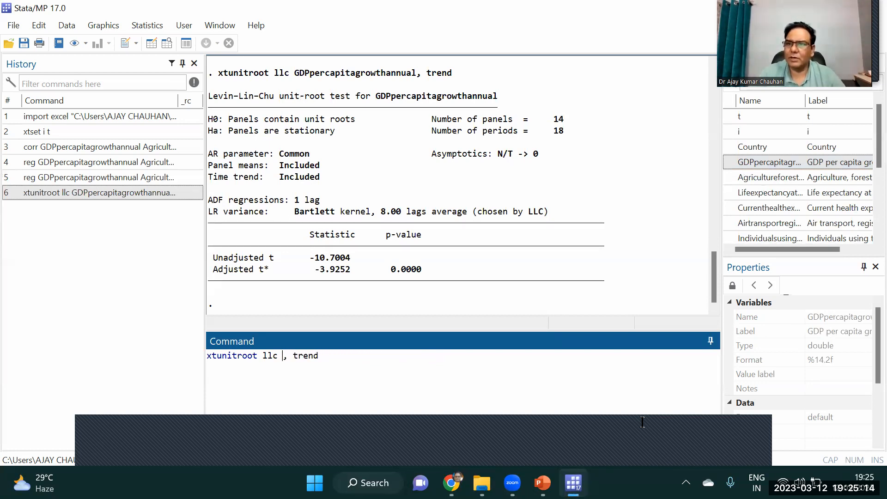
{"action": "left_click", "coordinate": [774, 180]}
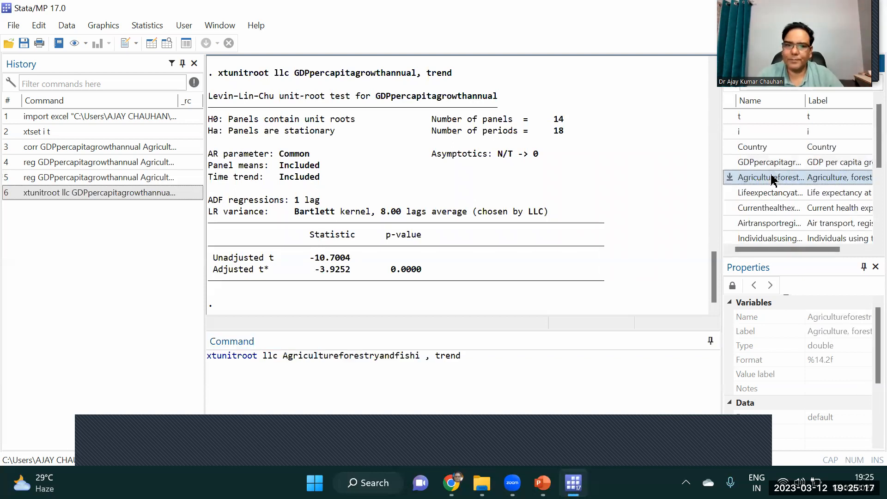
{"action": "left_click", "coordinate": [482, 355]}
{"action": "key", "text": "Return"}
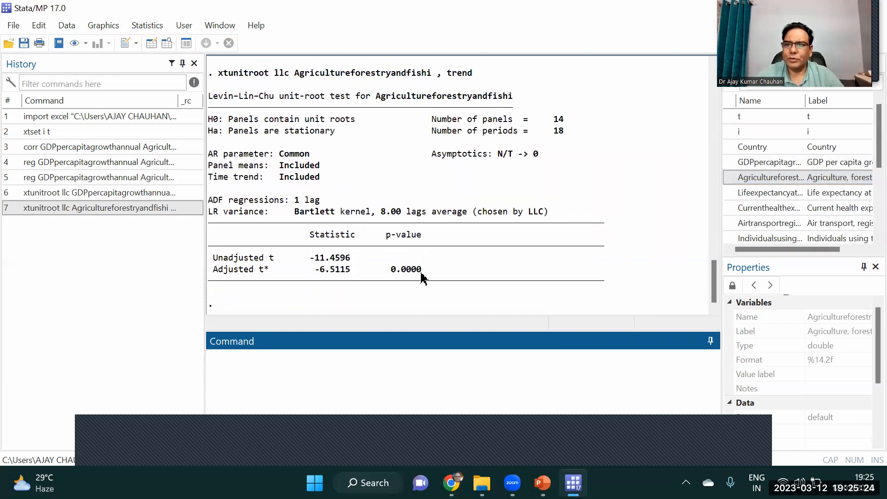
Reuse the xtunitroot llc command to test GrosscapitalformationofGD for a unit root with trend.
{"action": "left_click", "coordinate": [108, 209]}
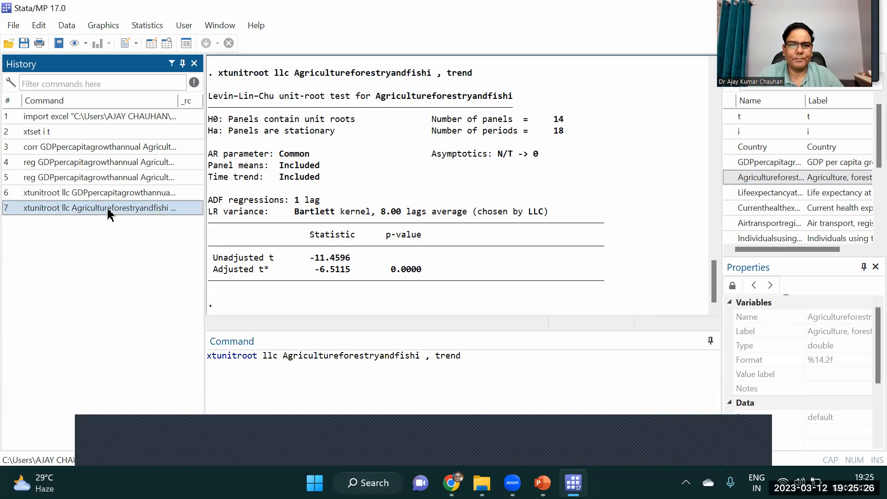
{"action": "left_click", "coordinate": [304, 360]}
{"action": "key", "text": "Delete"}
{"action": "key", "text": "Delete"}
{"action": "key", "text": "BackSpace"}
{"action": "key", "text": "BackSpace"}
{"action": "key", "text": "BackSpace"}
{"action": "key", "text": "BackSpace"}
{"action": "key", "text": "Delete"}
{"action": "key", "text": "Delete"}
{"action": "key", "text": "Delete"}
{"action": "key", "text": "Delete"}
{"action": "key", "text": "Delete"}
{"action": "key", "text": "Delete"}
{"action": "key", "text": "Delete"}
{"action": "key", "text": "Delete"}
{"action": "key", "text": "Delete"}
{"action": "key", "text": "Delete"}
{"action": "key", "text": "Delete"}
{"action": "key", "text": "Delete"}
{"action": "key", "text": "Delete"}
{"action": "key", "text": "Delete"}
{"action": "key", "text": "Delete"}
{"action": "key", "text": "Delete"}
{"action": "key", "text": "Delete"}
{"action": "key", "text": "Delete"}
{"action": "key", "text": "Delete"}
{"action": "key", "text": "Delete"}
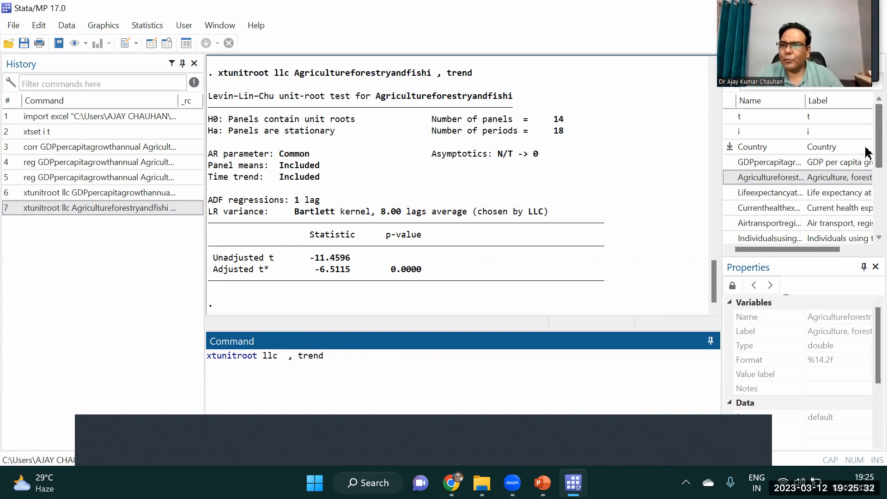
{"action": "scroll", "coordinate": [867, 161], "scroll_direction": "down", "scroll_amount": 3}
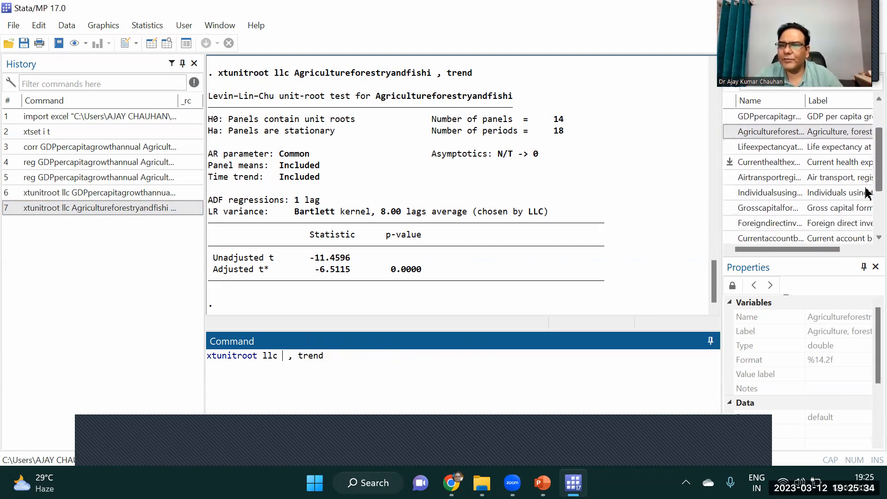
{"action": "double_click", "coordinate": [781, 213]}
{"action": "left_click", "coordinate": [678, 370]}
{"action": "key", "text": "Return"}
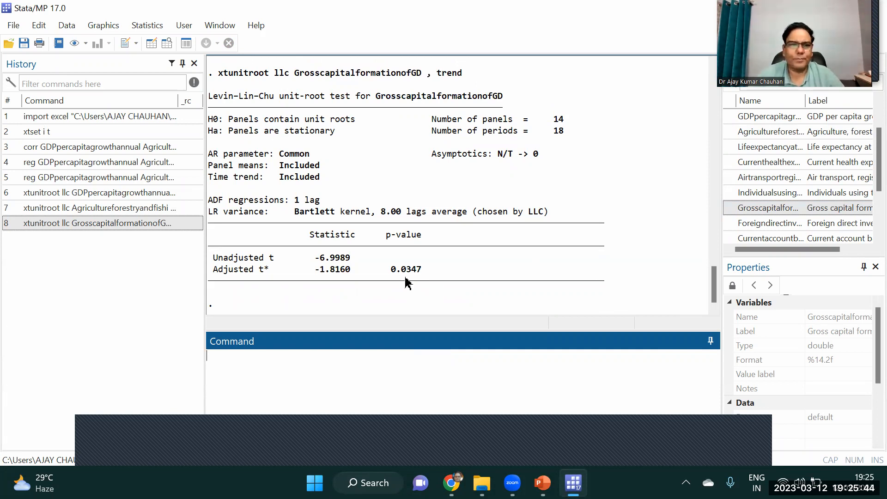
Substitute IndividualsusingtheInternet for the gross capital formation variable in the xtunitroot llc command and run it with trend.
{"action": "left_click", "coordinate": [100, 225]}
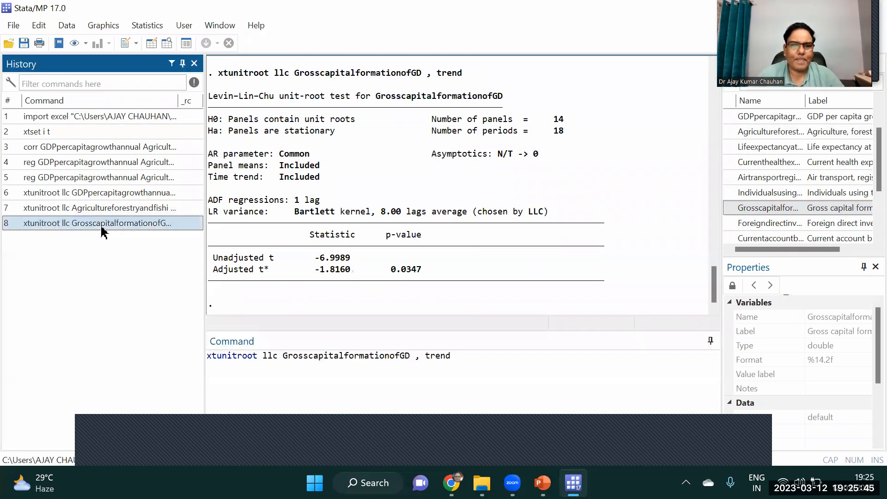
{"action": "left_click", "coordinate": [284, 355]}
{"action": "key", "text": "Delete"}
{"action": "key", "text": "Delete"}
{"action": "key", "text": "Delete"}
{"action": "key", "text": "Delete"}
{"action": "key", "text": "Delete"}
{"action": "key", "text": "Delete"}
{"action": "key", "text": "Delete"}
{"action": "key", "text": "Delete"}
{"action": "key", "text": "Delete"}
{"action": "key", "text": "Delete"}
{"action": "key", "text": "Delete"}
{"action": "key", "text": "Delete"}
{"action": "key", "text": "Delete"}
{"action": "key", "text": "Delete"}
{"action": "key", "text": "Delete"}
{"action": "key", "text": "Delete"}
{"action": "key", "text": "Delete"}
{"action": "key", "text": "Delete"}
{"action": "key", "text": "Delete"}
{"action": "key", "text": "Delete"}
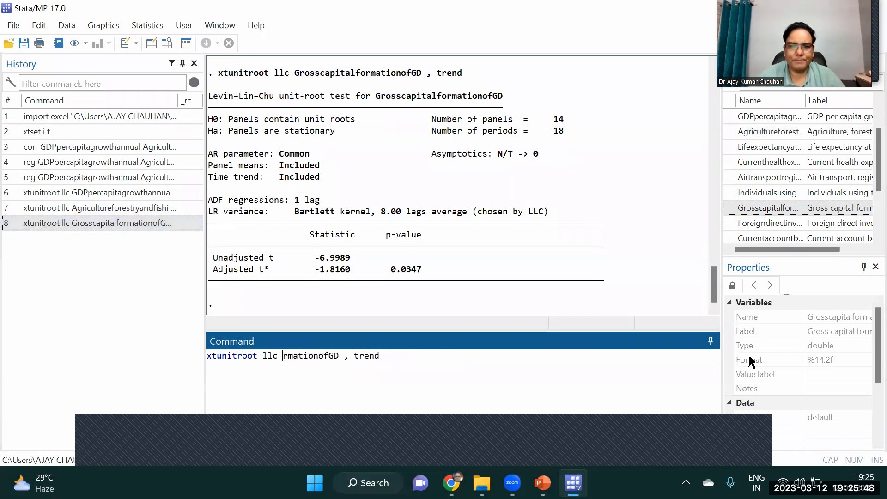
{"action": "key", "text": "Delete"}
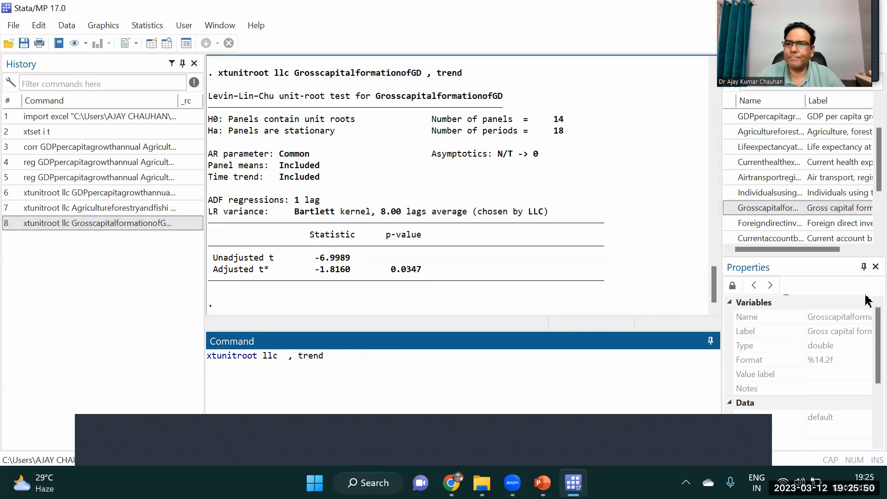
{"action": "double_click", "coordinate": [778, 192]}
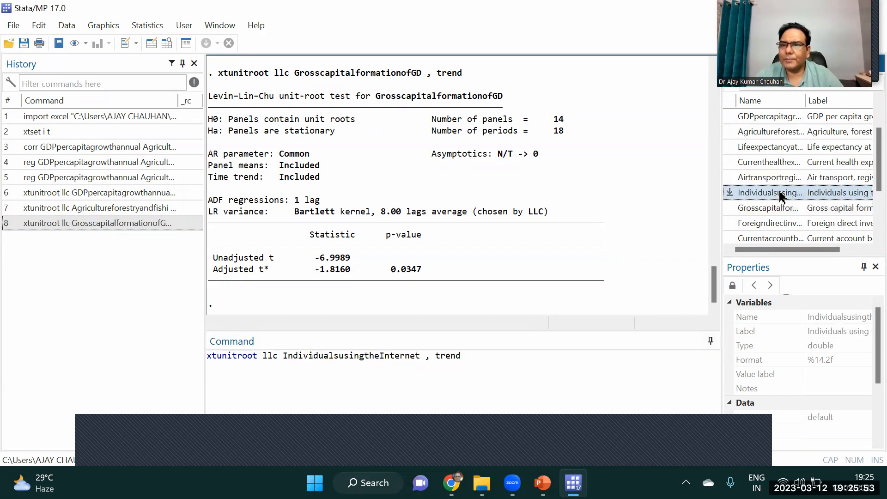
{"action": "left_click", "coordinate": [482, 359]}
{"action": "key", "text": "Return"}
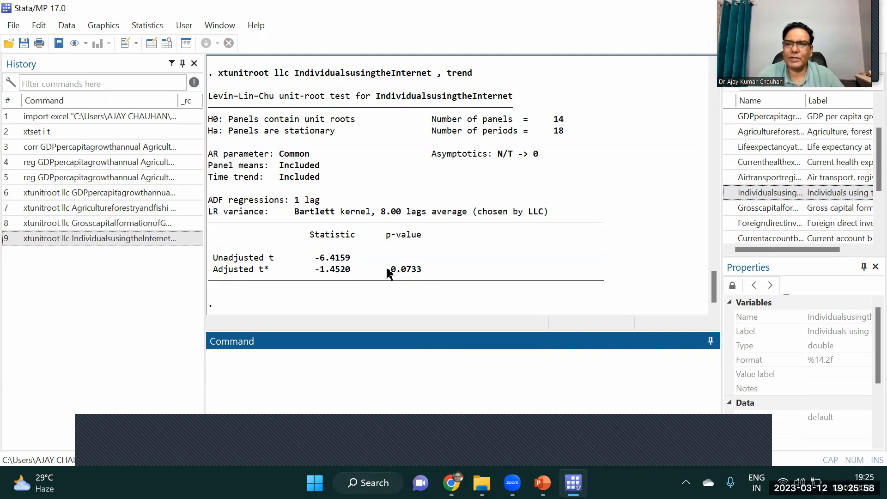
Repeat the xtunitroot llc test with trend on the first difference, d.IndividualsusingtheInternet.
{"action": "left_click", "coordinate": [119, 246]}
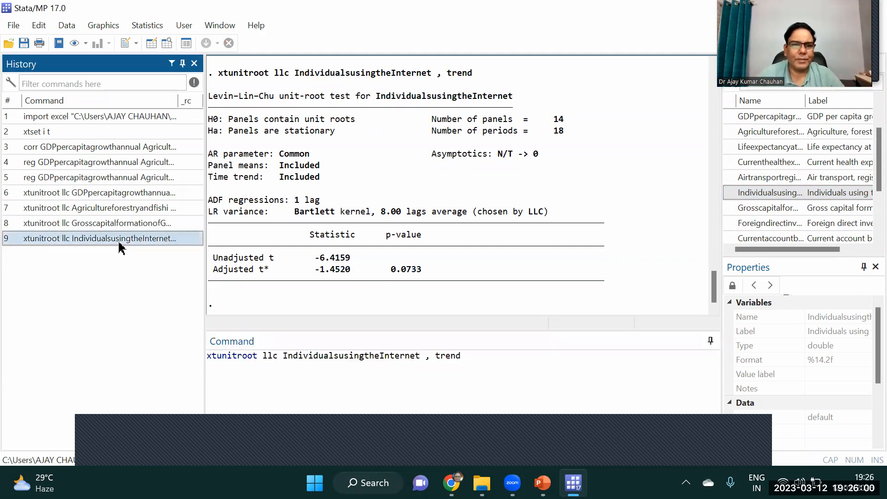
{"action": "left_click", "coordinate": [285, 355]}
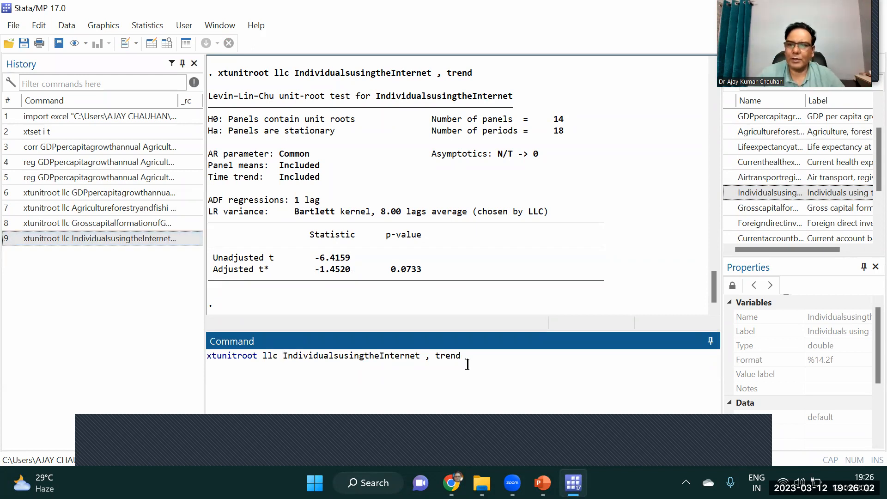
{"action": "type", "text": "d."}
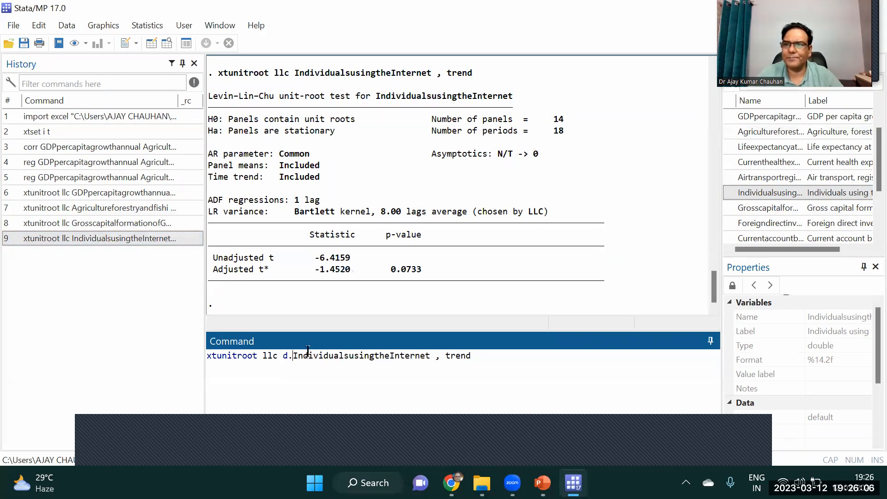
{"action": "key", "text": "Return"}
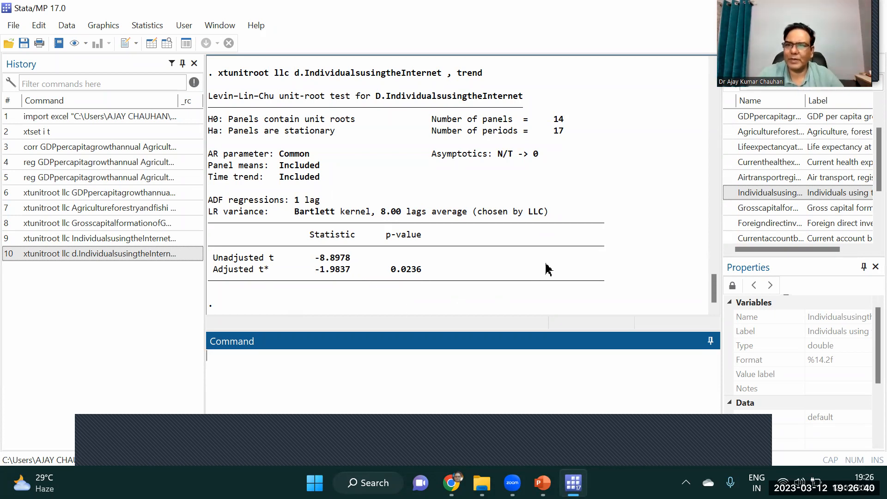
Open the panel-data cointegration tests for longitudinal data and choose the Pedroni test.
{"action": "left_click", "coordinate": [155, 29]}
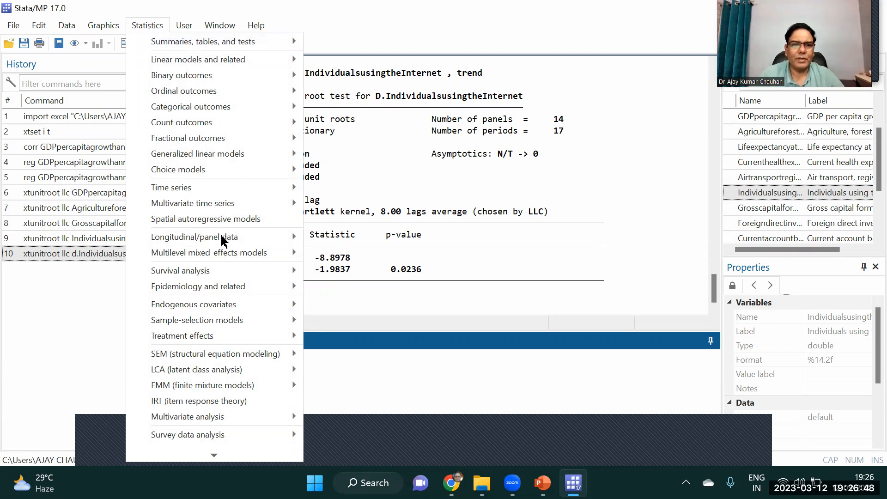
{"action": "mouse_move", "coordinate": [221, 239]}
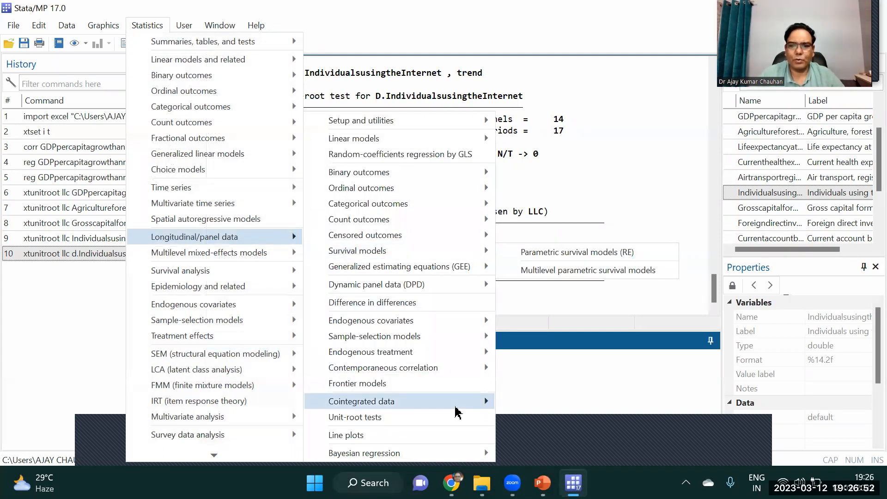
{"action": "mouse_move", "coordinate": [457, 409]}
{"action": "left_click", "coordinate": [582, 406]}
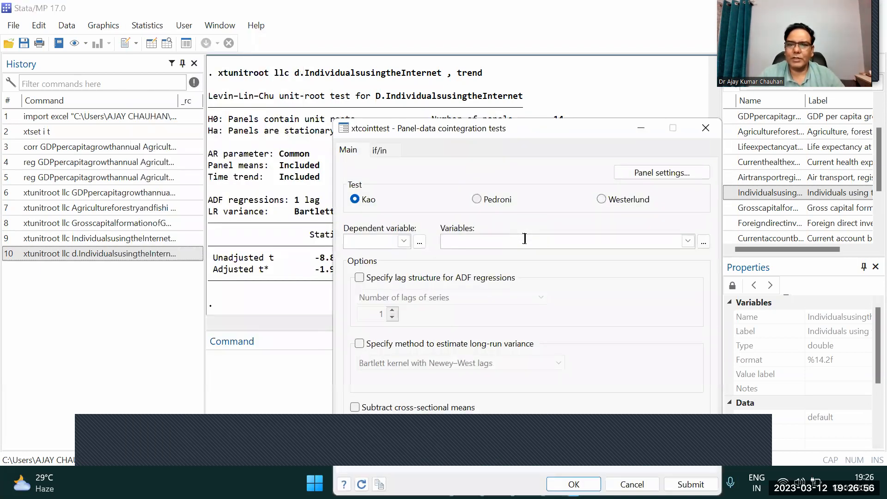
{"action": "left_click_drag", "start_coordinate": [520, 131], "coordinate": [473, 69]}
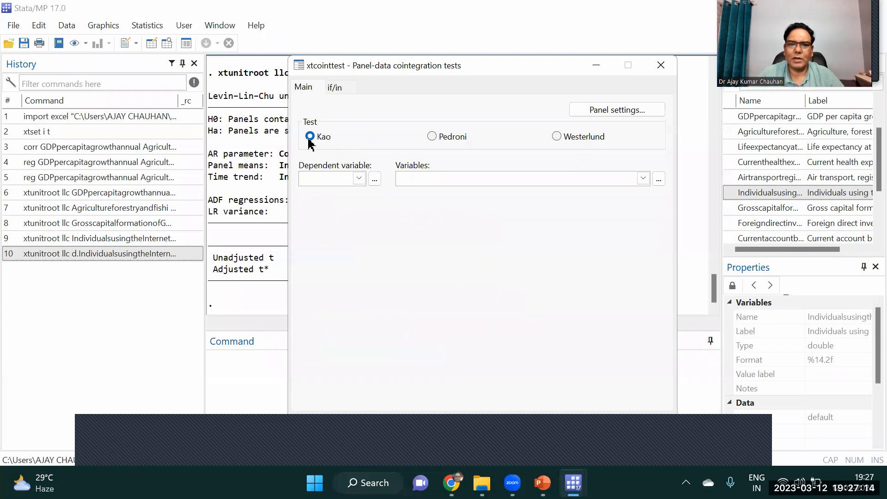
{"action": "left_click", "coordinate": [433, 138]}
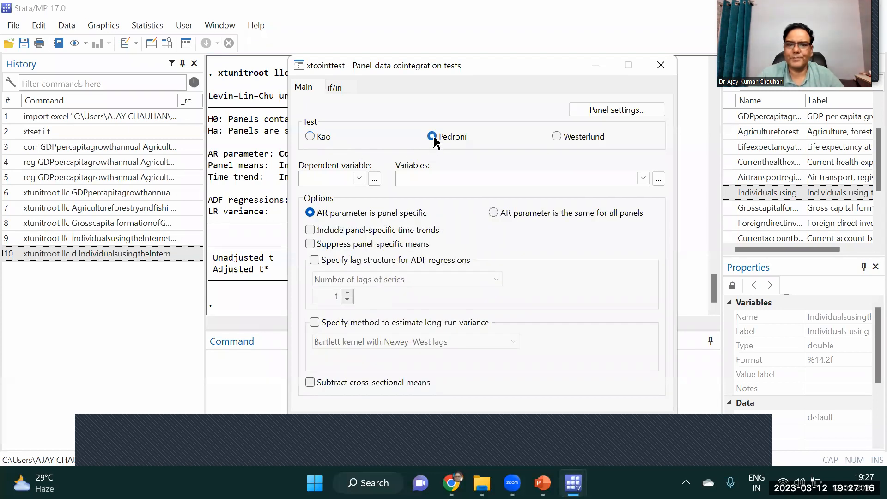
{"action": "left_click", "coordinate": [557, 137]}
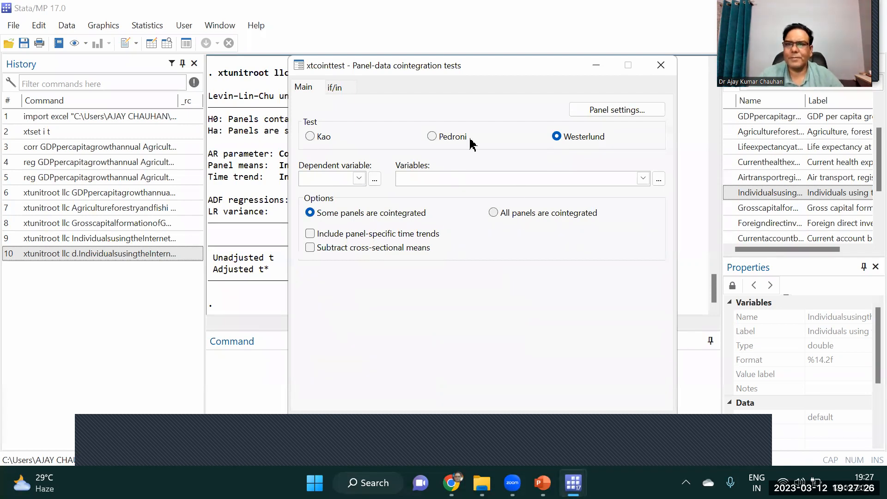
{"action": "left_click", "coordinate": [433, 138]}
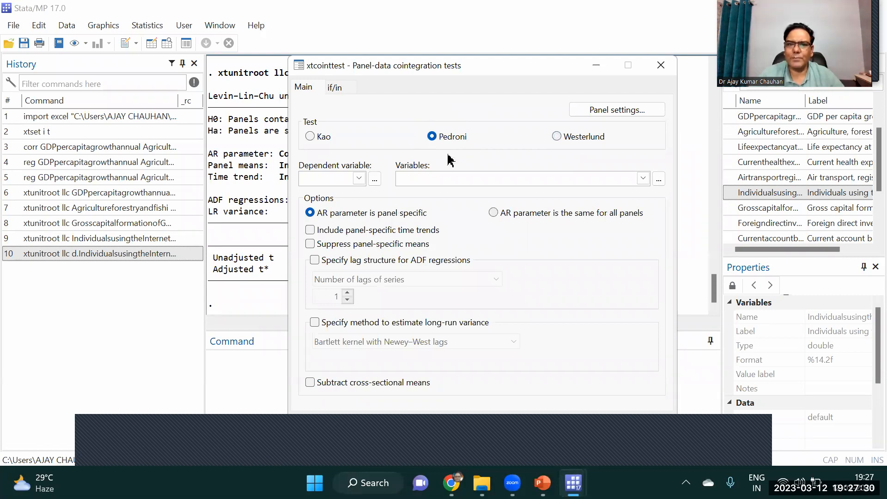
Set GDPpercapitagrowthannual as the dependent variable and add all regressors from Agricultureforestryandfishi through Foreigndirectinvestmentneti to the cointegration test.
{"action": "left_click", "coordinate": [359, 179]}
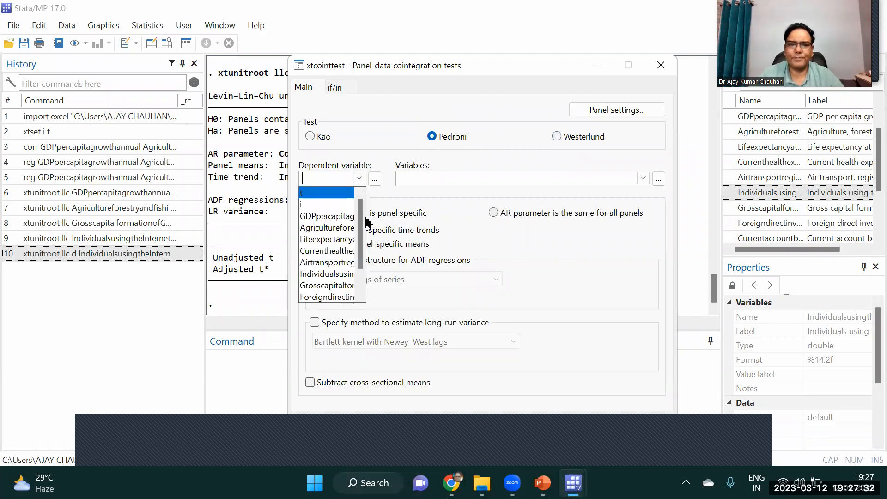
{"action": "left_click", "coordinate": [327, 216]}
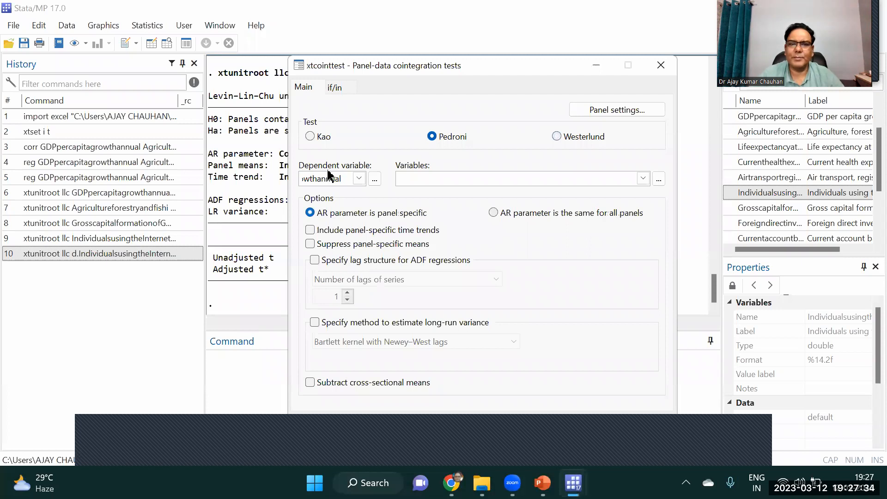
{"action": "left_click", "coordinate": [643, 179]}
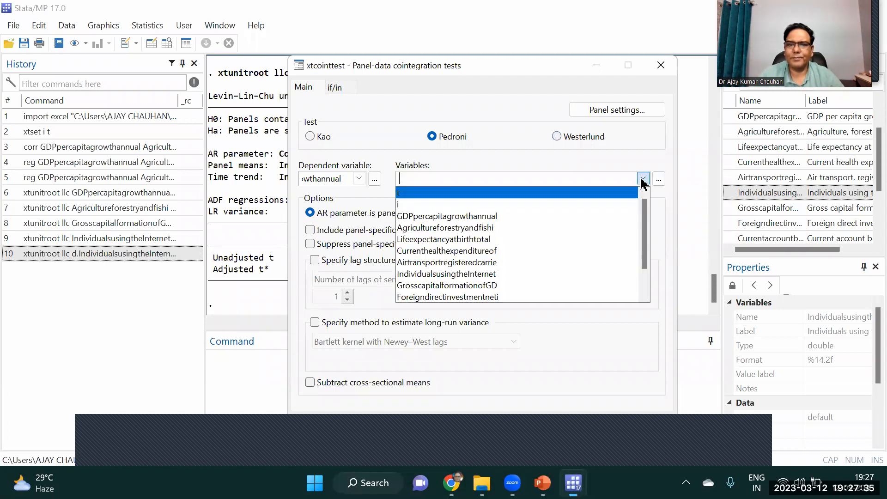
{"action": "left_click", "coordinate": [473, 231]}
{"action": "left_click", "coordinate": [466, 240]}
{"action": "left_click", "coordinate": [463, 251]}
{"action": "left_click", "coordinate": [462, 263]}
{"action": "left_click", "coordinate": [462, 274]}
{"action": "left_click", "coordinate": [461, 285]}
{"action": "left_click", "coordinate": [464, 297]}
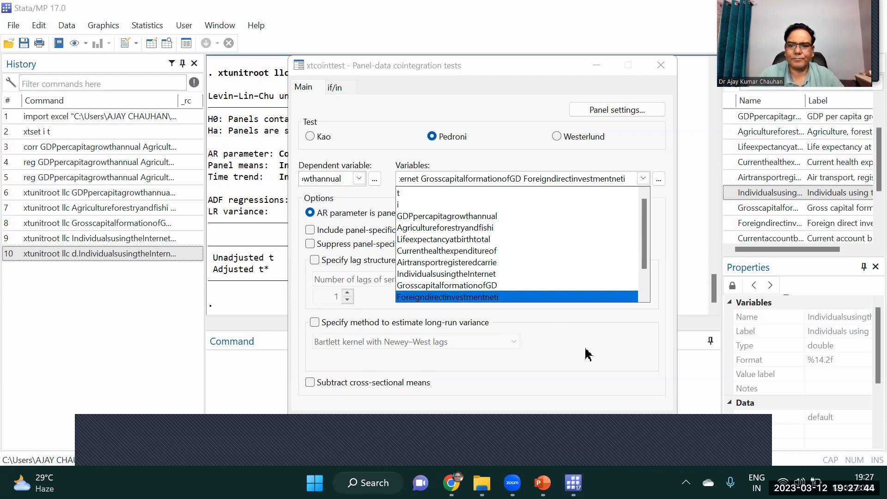
Run the Pedroni cointegration test, dismiss its dialog and review the test statistics and p-values.
{"action": "left_click", "coordinate": [650, 406]}
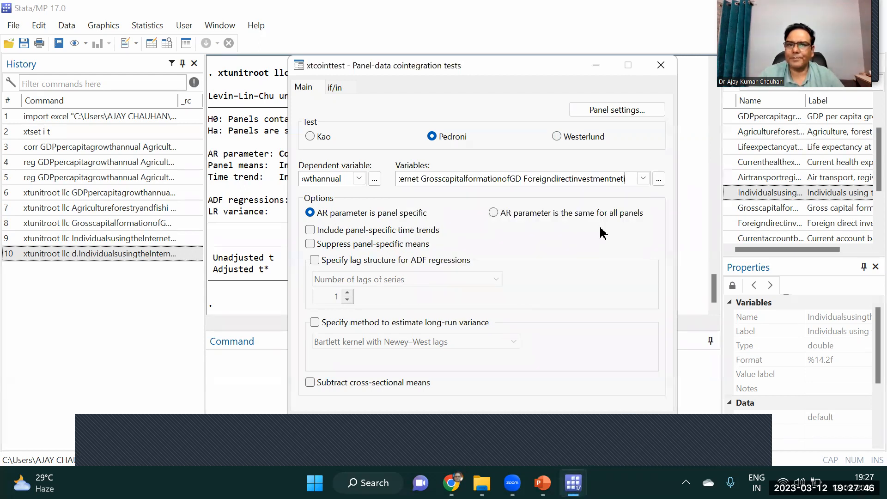
{"action": "left_click", "coordinate": [648, 426]}
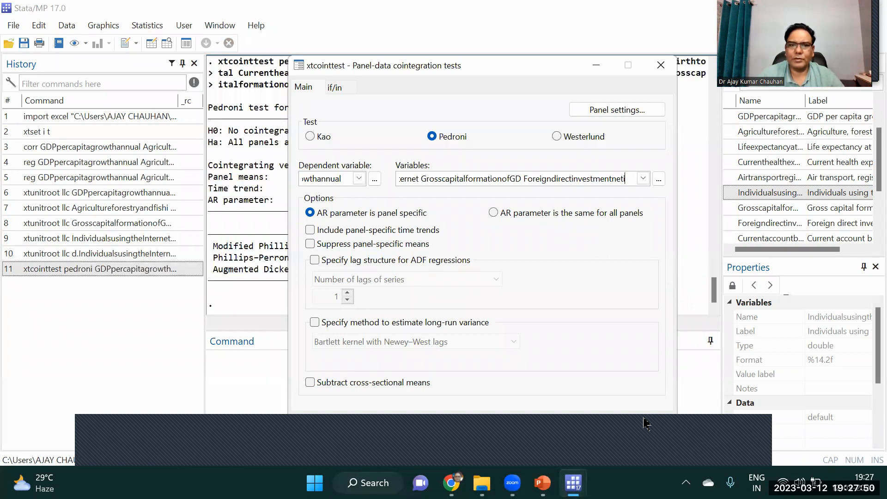
{"action": "left_click", "coordinate": [661, 65]}
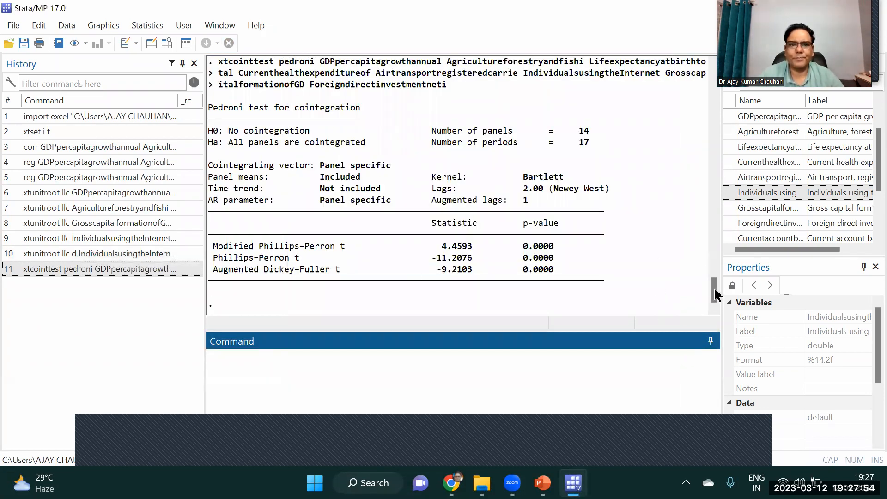
{"action": "left_click_drag", "start_coordinate": [715, 294], "coordinate": [714, 287]}
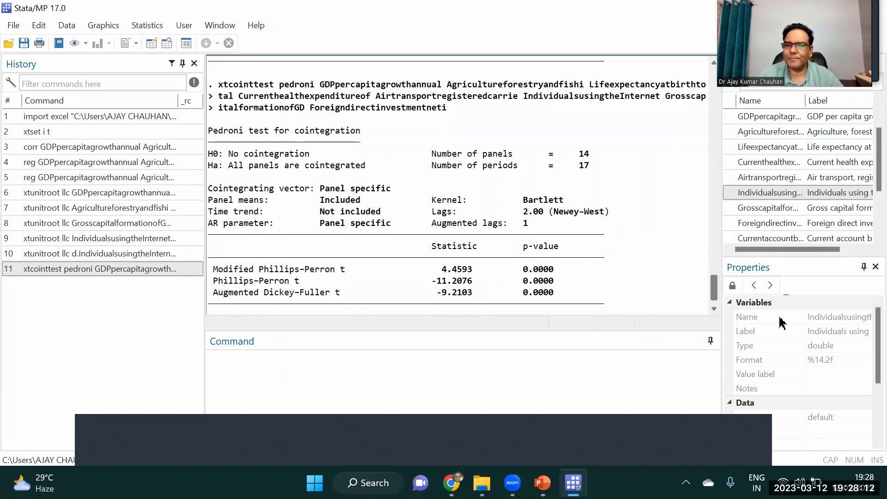
{"action": "left_click_drag", "start_coordinate": [718, 294], "coordinate": [720, 304]}
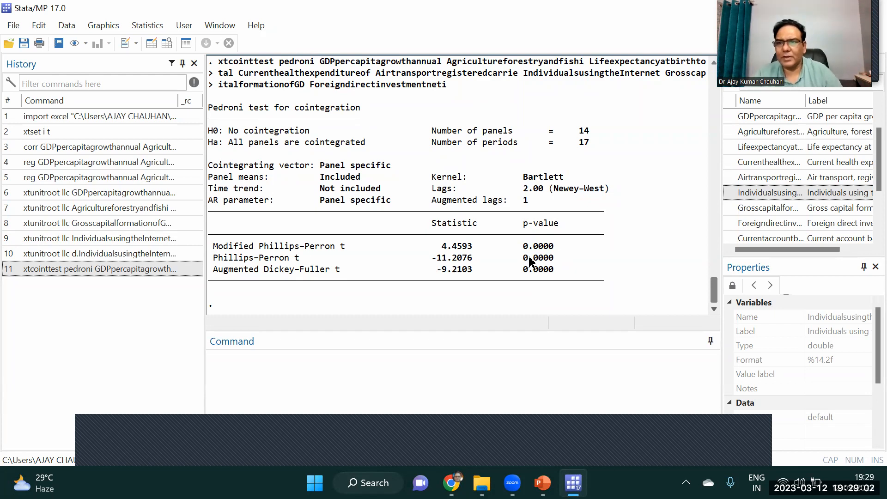
Install the xtpmg package from SSC with the replace option.
{"action": "left_click", "coordinate": [260, 371]}
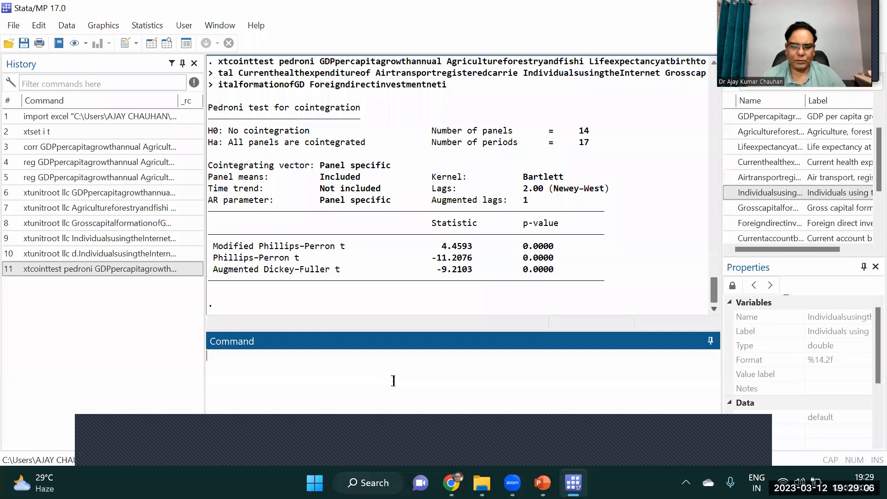
{"action": "type", "text": "ssc install "}
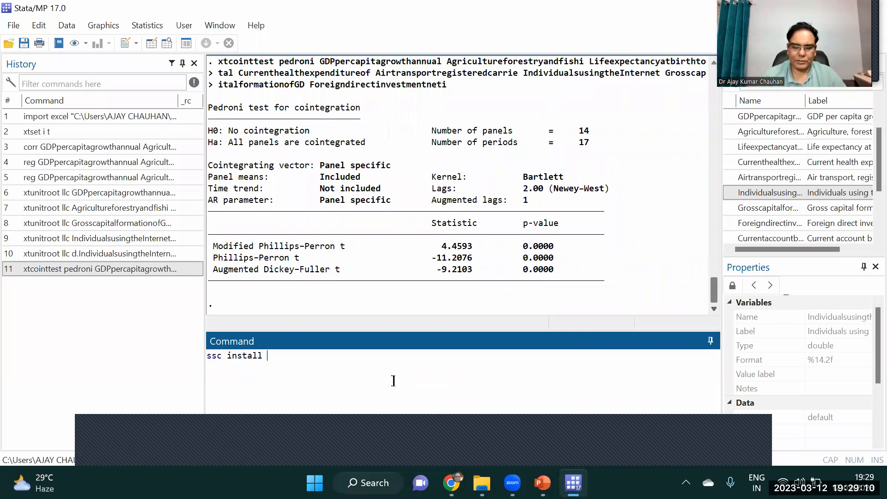
{"action": "type", "text": "xtpm"}
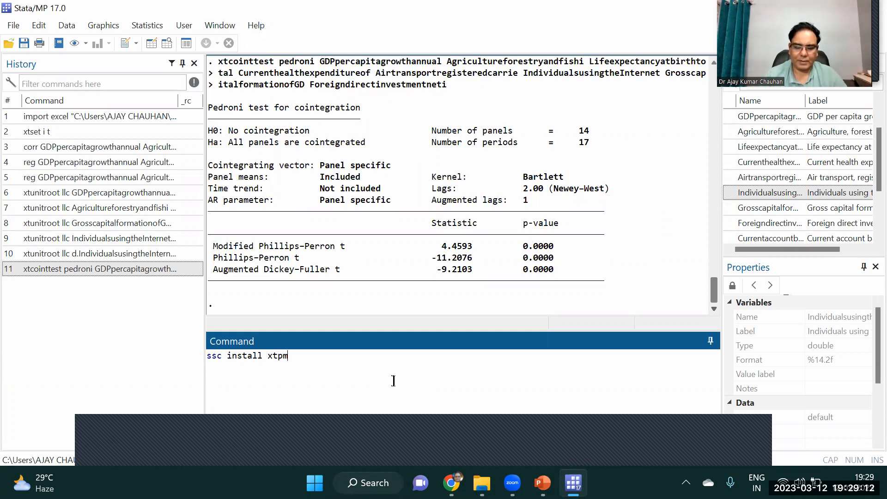
{"action": "type", "text": "g, re"}
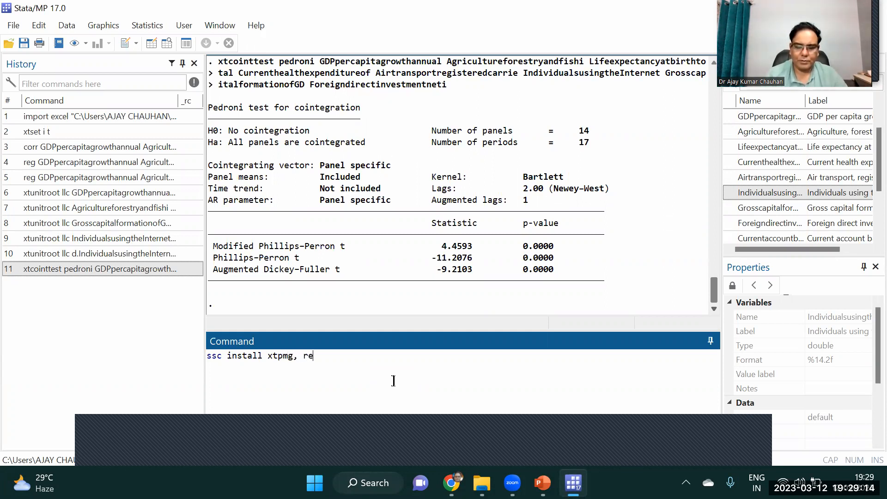
{"action": "type", "text": "place"}
{"action": "key", "text": "Return"}
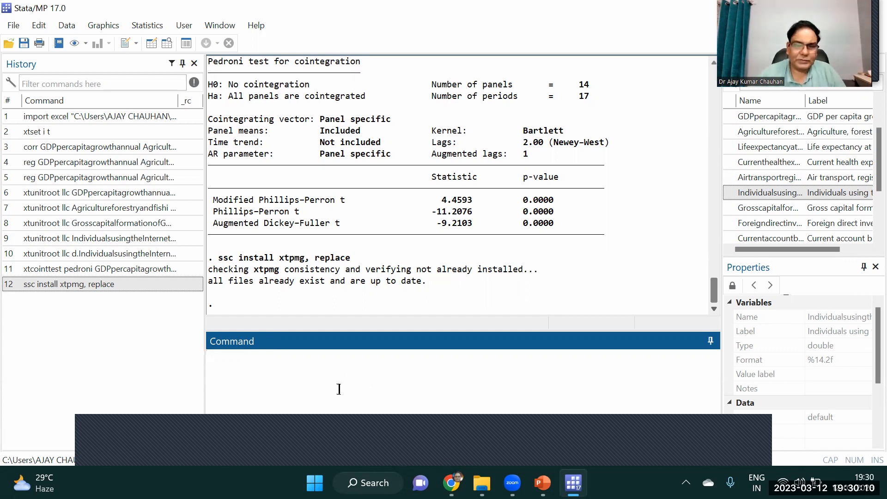
Begin an xtpmg command with the differenced terms d(GDPpercapitagrowthannual Agricultureforestryandfishi IndividualsusingtheInternet GrosscapitalformationofGD).
{"action": "type", "text": "xt"}
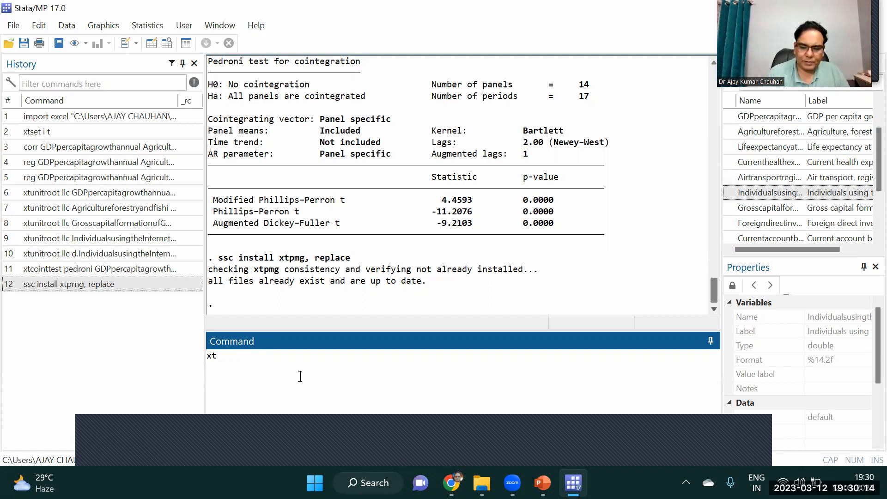
{"action": "type", "text": "pmg"}
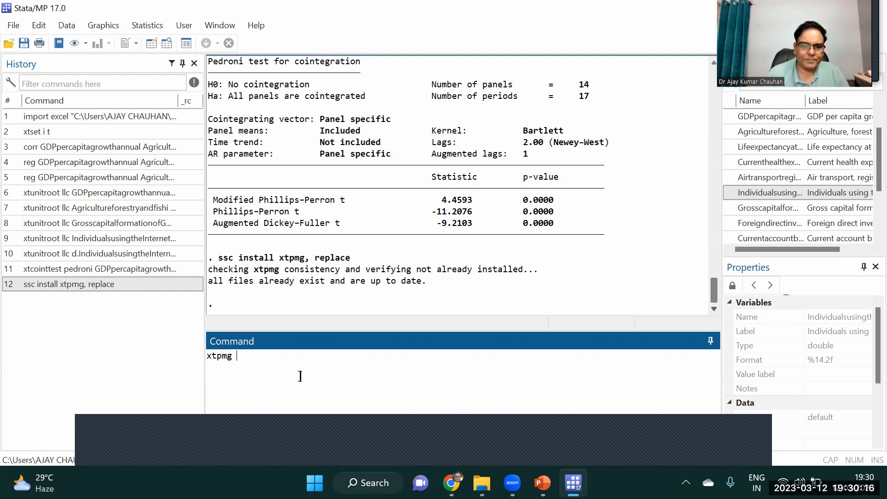
{"action": "type", "text": " d("}
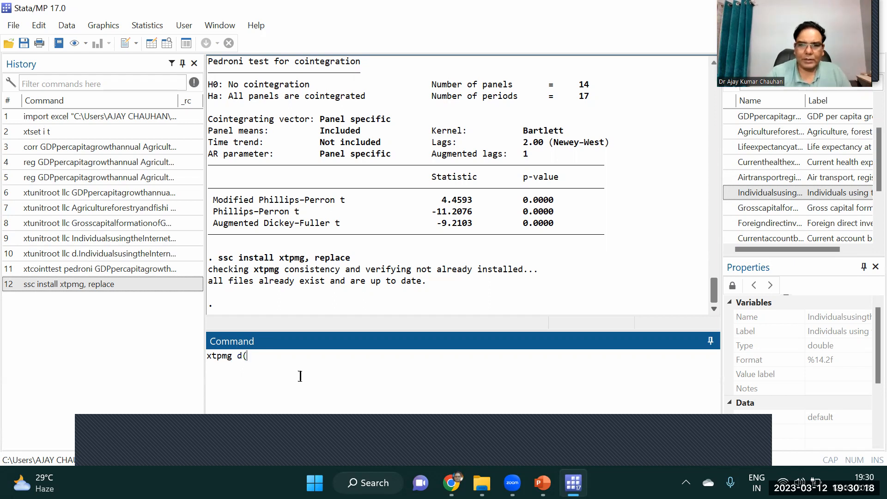
{"action": "left_click", "coordinate": [769, 117]}
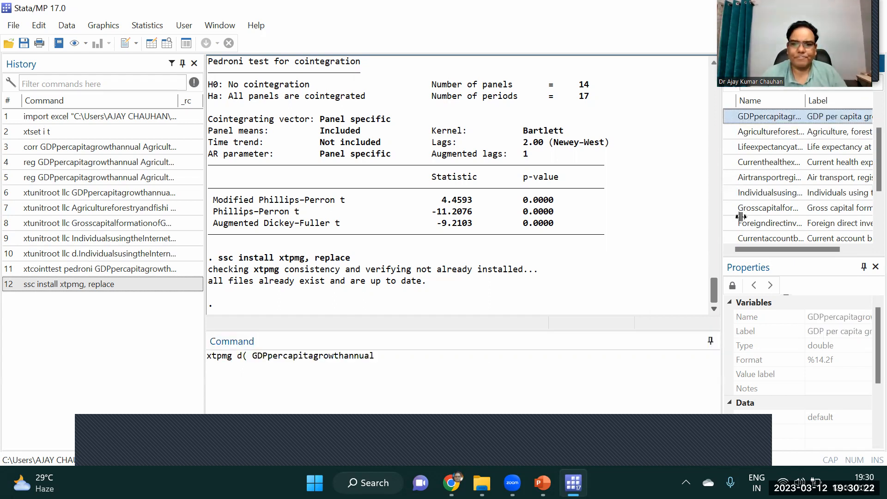
{"action": "left_click", "coordinate": [769, 134]}
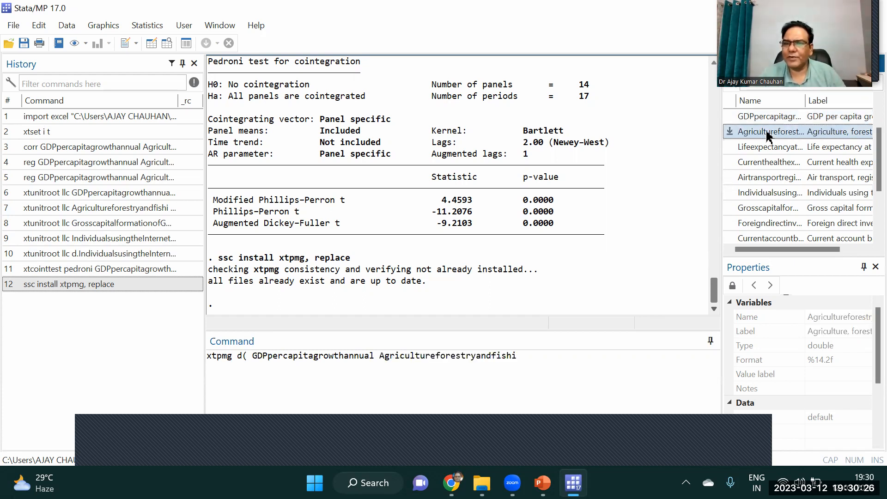
{"action": "left_click", "coordinate": [763, 194]}
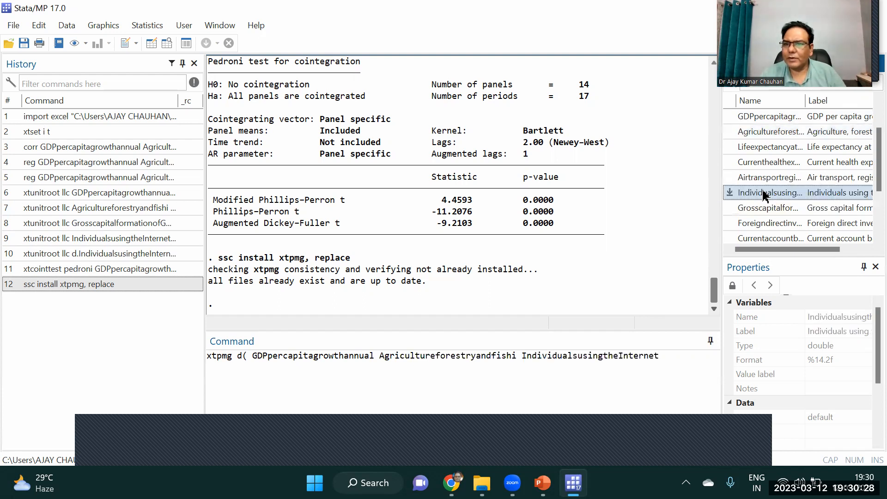
{"action": "left_click", "coordinate": [786, 211]}
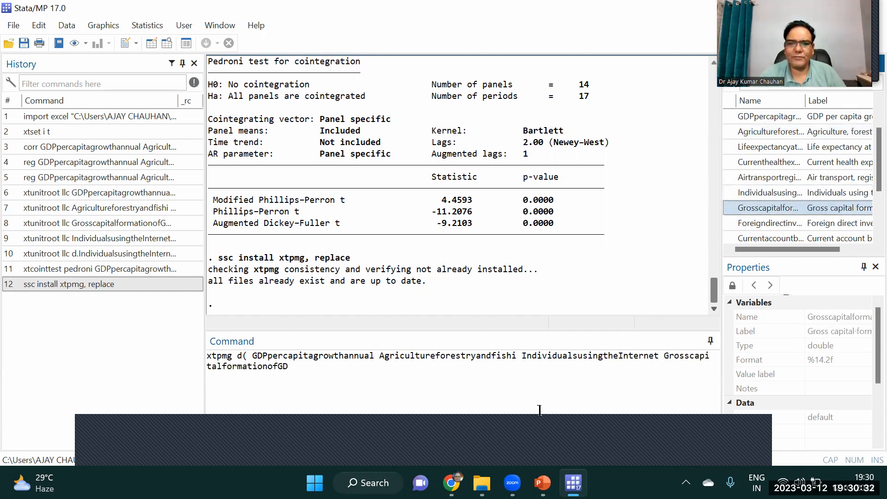
{"action": "type", "text": ")"}
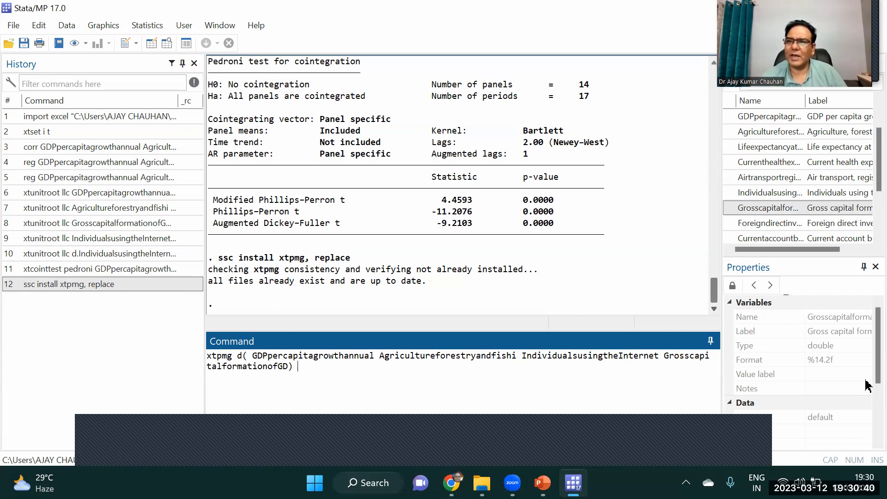
{"action": "key", "text": "BackSpace"}
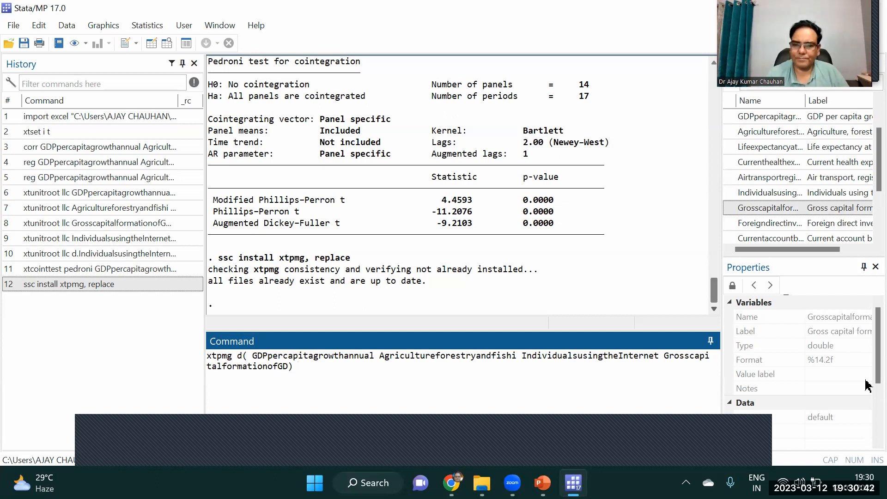
Append the long-run option to the xtpmg command, opening it with the lagged dependent variable as lr (l.GDPpercapitagrowthannual.
{"action": "type", "text": ","}
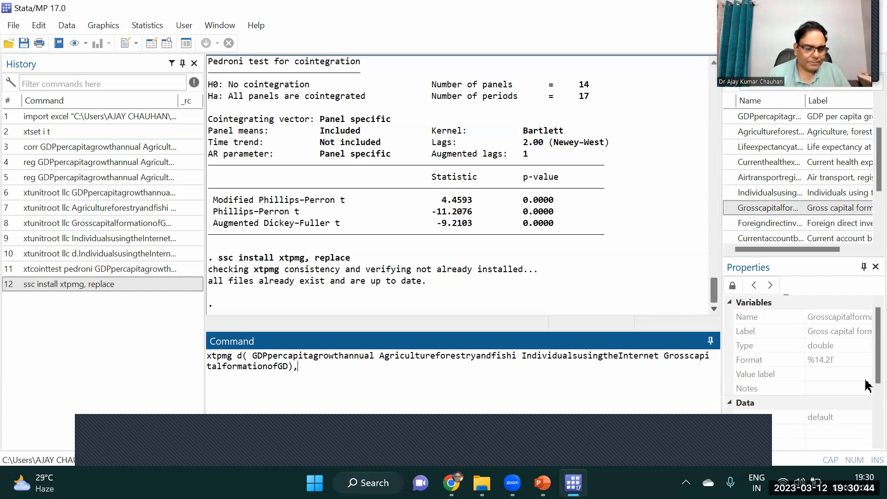
{"action": "type", "text": " lr (l."}
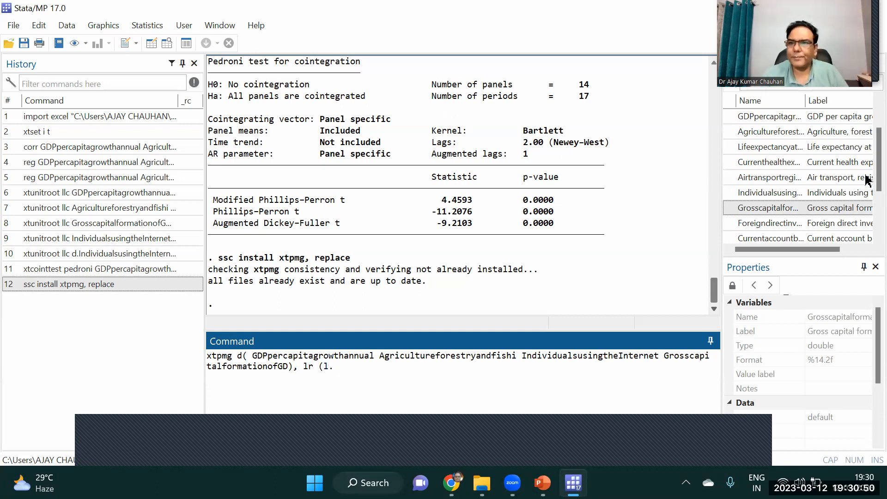
{"action": "left_click", "coordinate": [756, 118]}
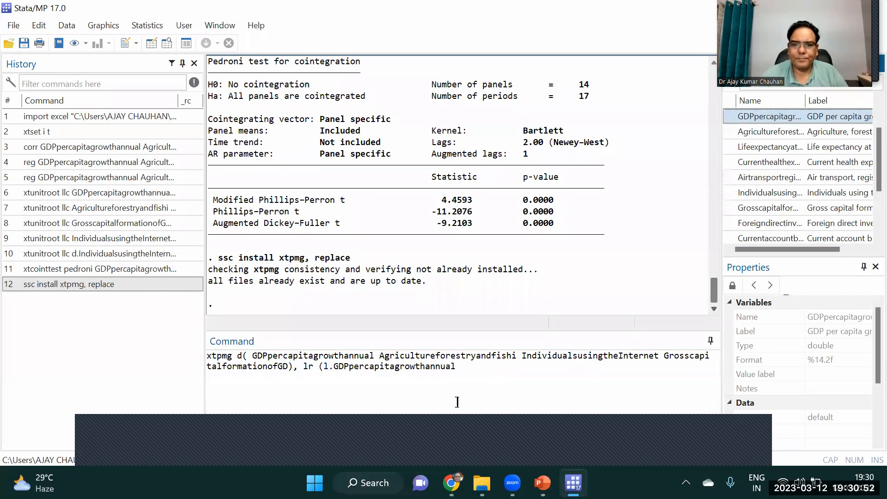
{"action": "key", "text": "Return"}
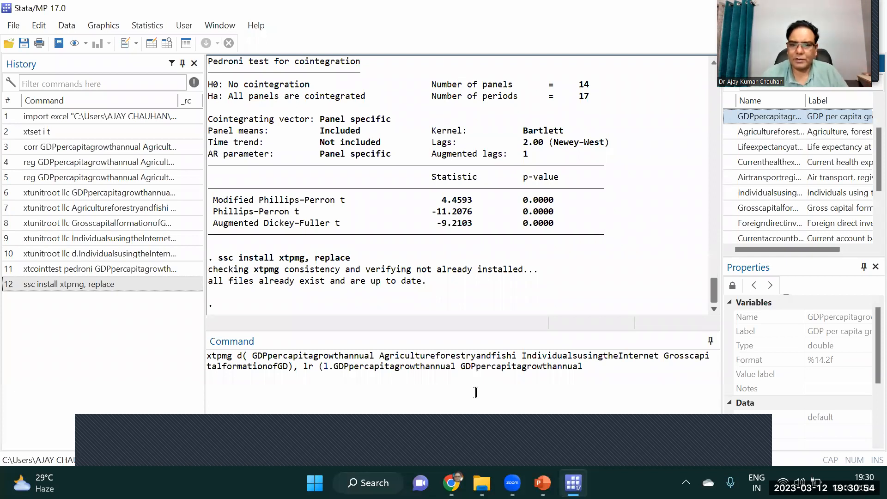
{"action": "left_click", "coordinate": [462, 366]}
{"action": "key", "text": "Delete"}
{"action": "key", "text": "Delete"}
{"action": "key", "text": "Delete"}
{"action": "key", "text": "Delete"}
{"action": "key", "text": "Delete"}
{"action": "key", "text": "Delete"}
{"action": "key", "text": "Delete"}
{"action": "key", "text": "Delete"}
{"action": "key", "text": "Delete"}
{"action": "key", "text": "Delete"}
{"action": "key", "text": "Delete"}
{"action": "key", "text": "Delete"}
{"action": "key", "text": "Delete"}
{"action": "key", "text": "Delete"}
{"action": "key", "text": "Delete"}
{"action": "key", "text": "Delete"}
{"action": "key", "text": "Delete"}
{"action": "key", "text": "Delete"}
{"action": "key", "text": "Delete"}
{"action": "key", "text": "Delete"}
{"action": "key", "text": "Delete"}
{"action": "key", "text": "Delete"}
{"action": "key", "text": "Delete"}
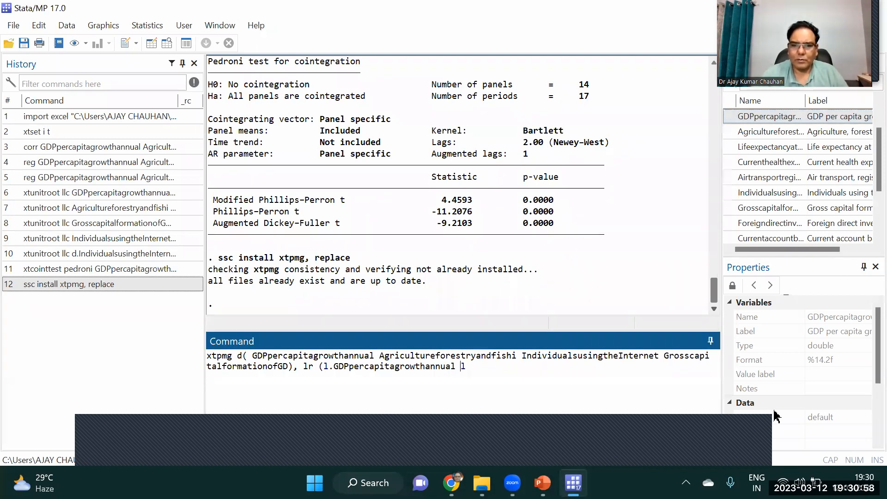
Copy Agricultureforestryandfishi IndividualsusingtheInternet GrosscapitalformationofGD from the differenced terms into the lr list and close its parenthesis.
{"action": "left_click_drag", "start_coordinate": [379, 356], "coordinate": [287, 369]}
{"action": "key", "text": "ctrl+c"}
{"action": "right_click", "coordinate": [285, 368]}
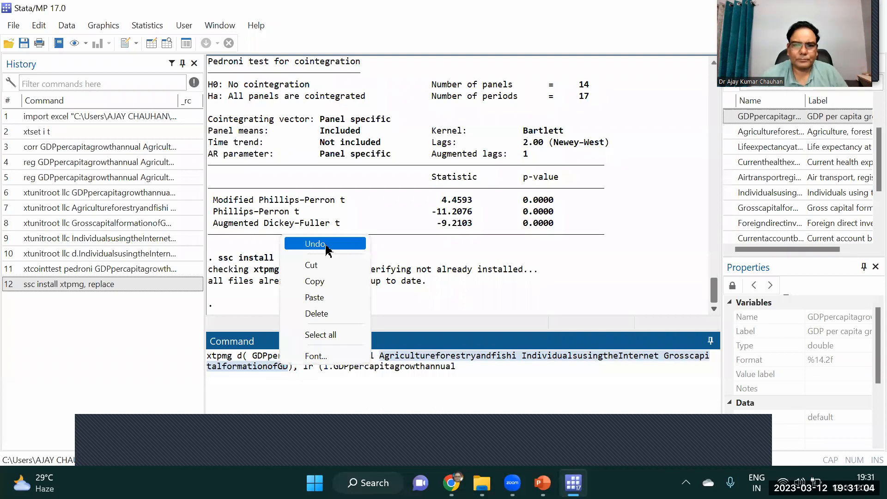
{"action": "left_click", "coordinate": [317, 282]}
{"action": "left_click", "coordinate": [569, 379]}
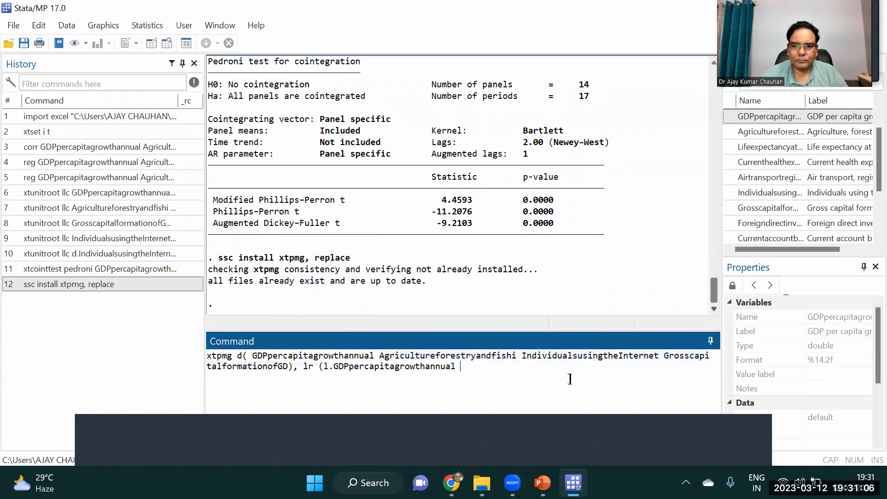
{"action": "key", "text": "ctrl+v"}
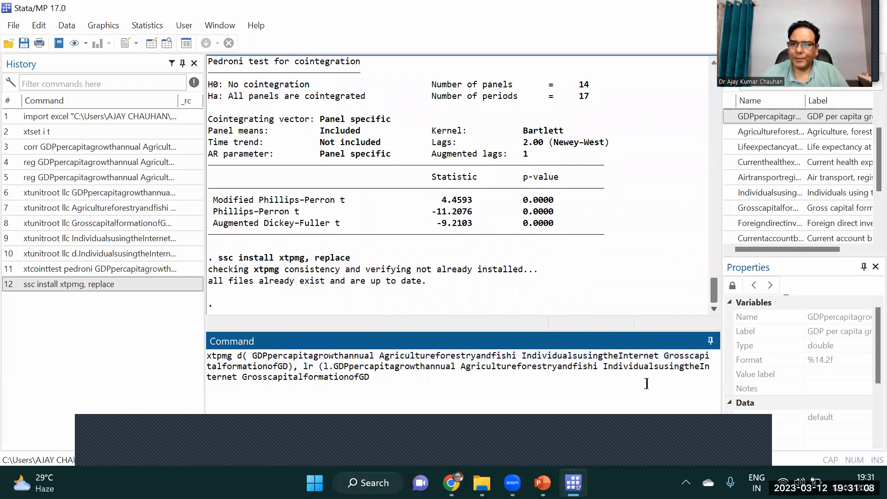
{"action": "type", "text": ")"}
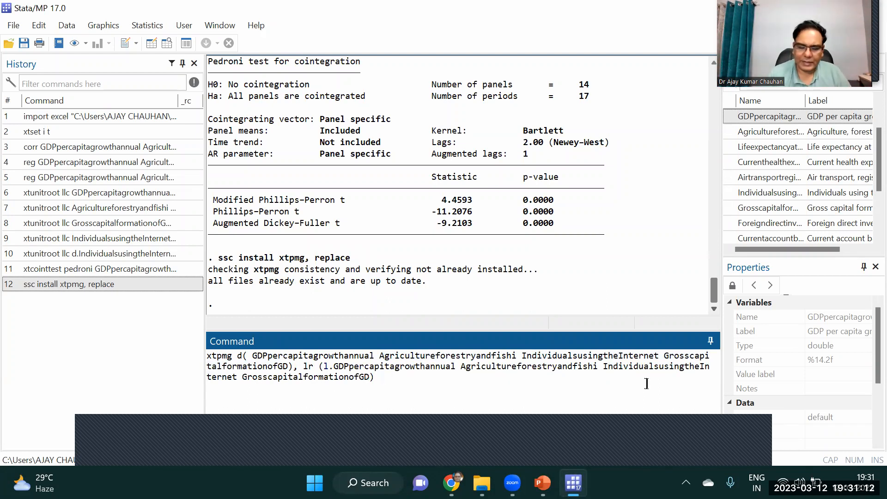
Add the mg and replace options to the xtpmg command and run the mean group estimation.
{"action": "type", "text": " mg re"}
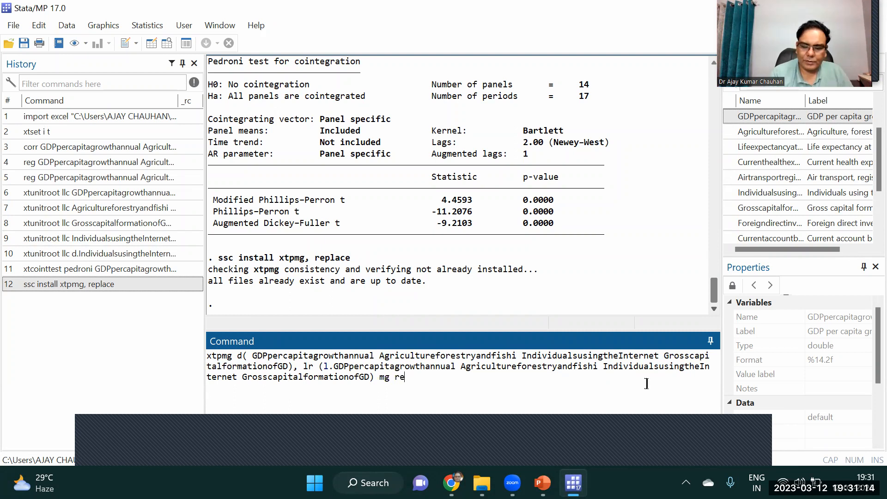
{"action": "type", "text": "place"}
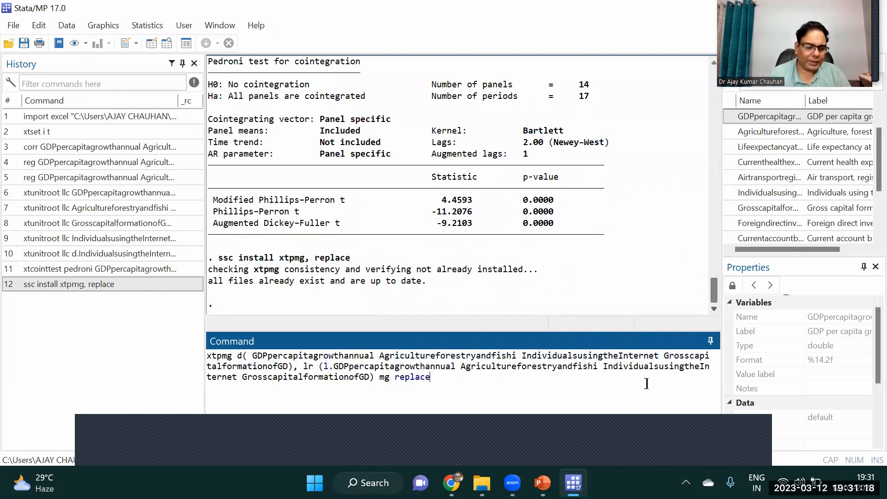
{"action": "key", "text": "Return"}
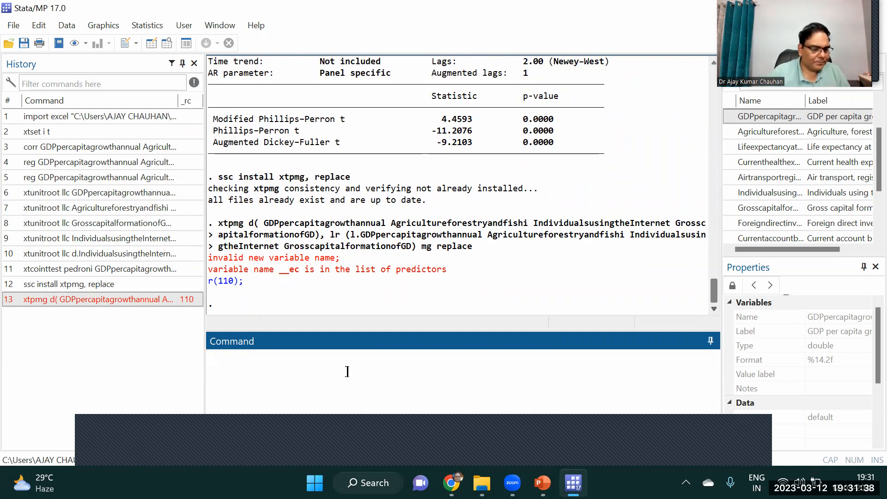
Show the stored mean group estimates with ereturn display and review the long-run and short-run coefficients.
{"action": "type", "text": "e"}
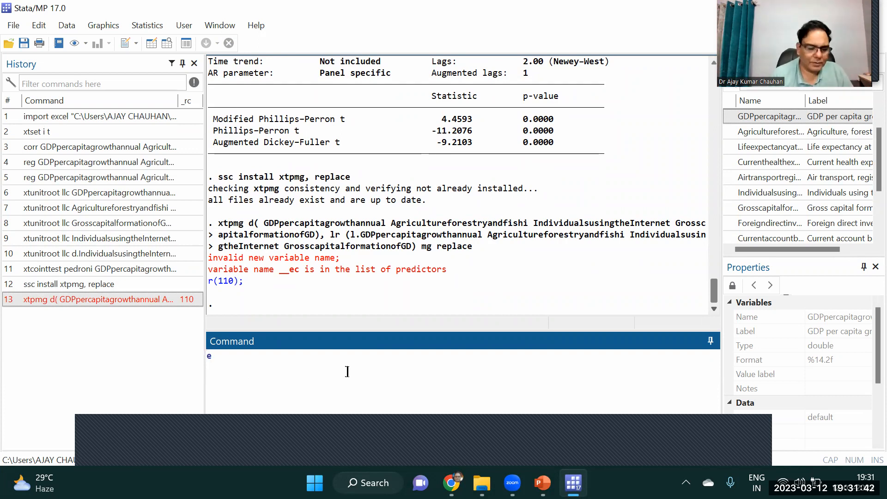
{"action": "type", "text": "retur"}
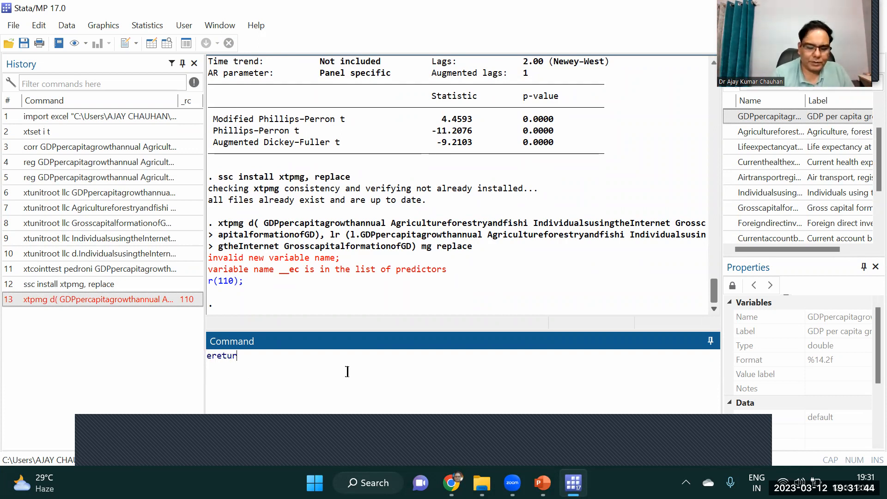
{"action": "type", "text": "n dis"}
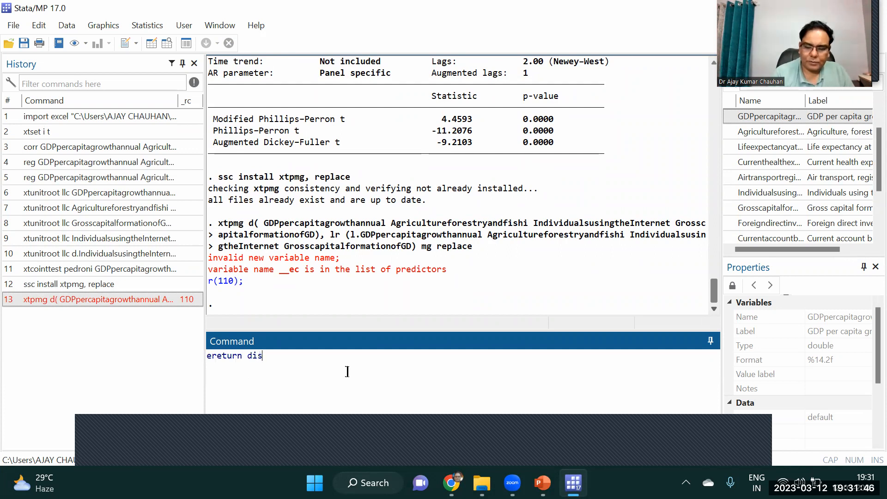
{"action": "type", "text": "play"}
{"action": "key", "text": "Return"}
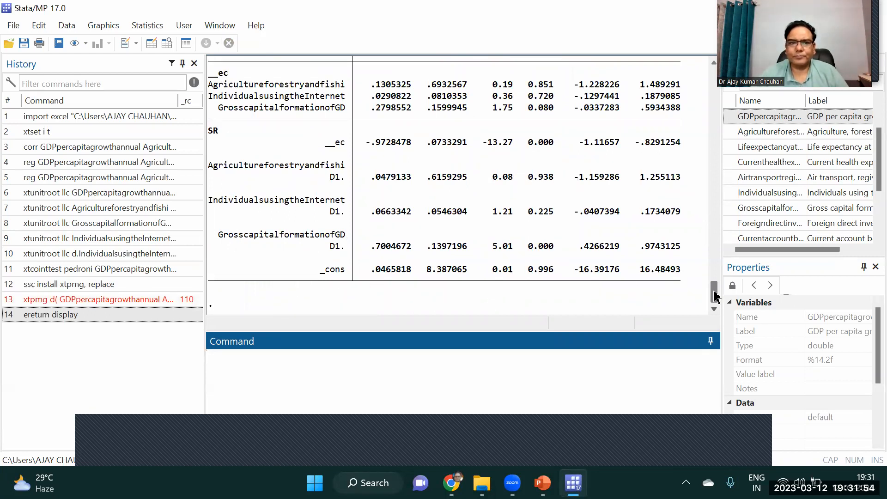
{"action": "left_click_drag", "start_coordinate": [714, 295], "coordinate": [717, 291]}
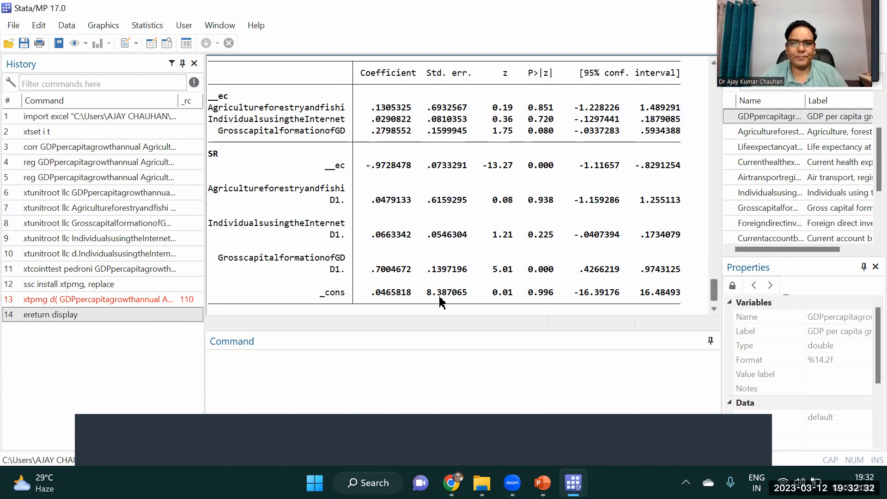
Recall the xtpmg command, change mg to pmg, run the pooled mean group estimation and review its coefficients.
{"action": "left_click", "coordinate": [158, 300]}
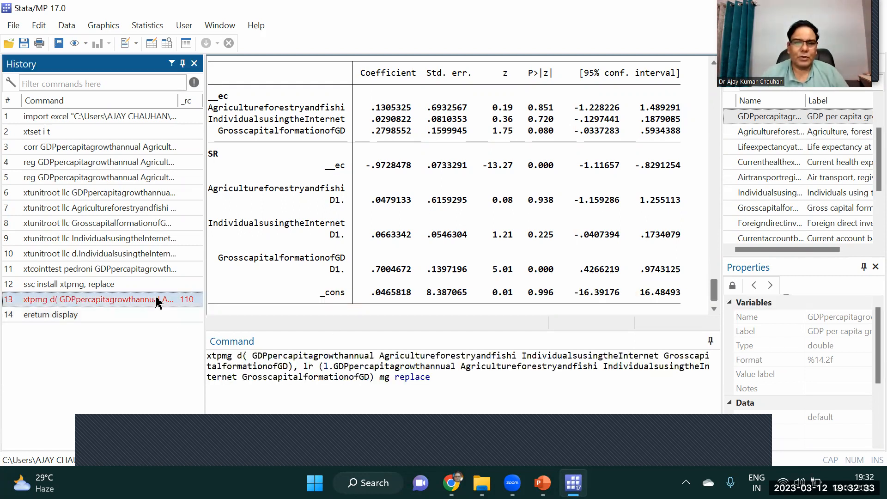
{"action": "left_click", "coordinate": [378, 382]}
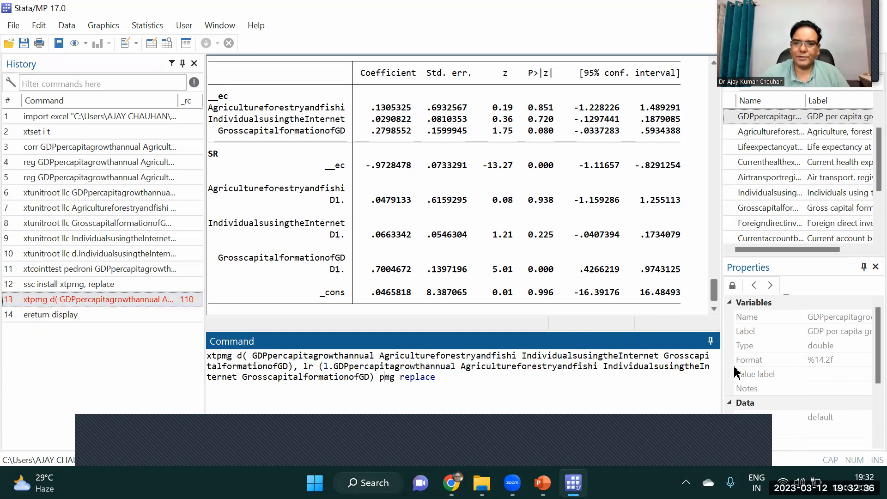
{"action": "left_click", "coordinate": [451, 378]}
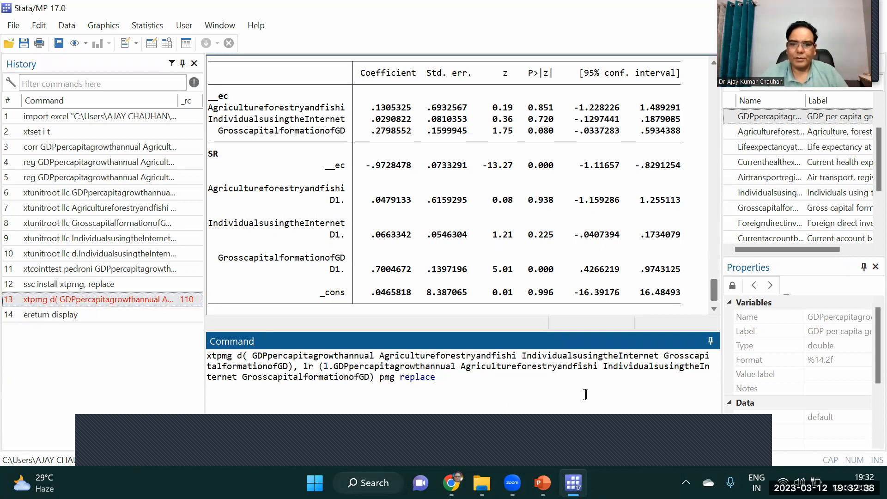
{"action": "key", "text": "Return"}
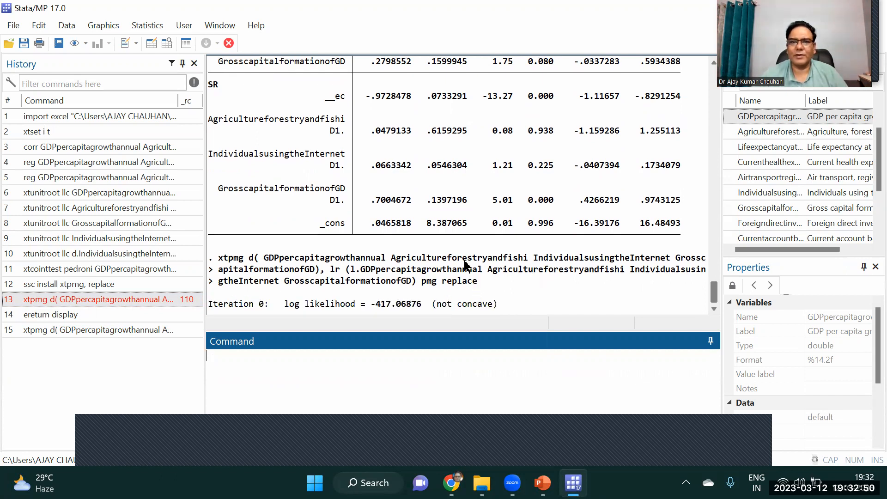
{"action": "left_click_drag", "start_coordinate": [714, 296], "coordinate": [716, 289]}
{"action": "left_click", "coordinate": [544, 98]}
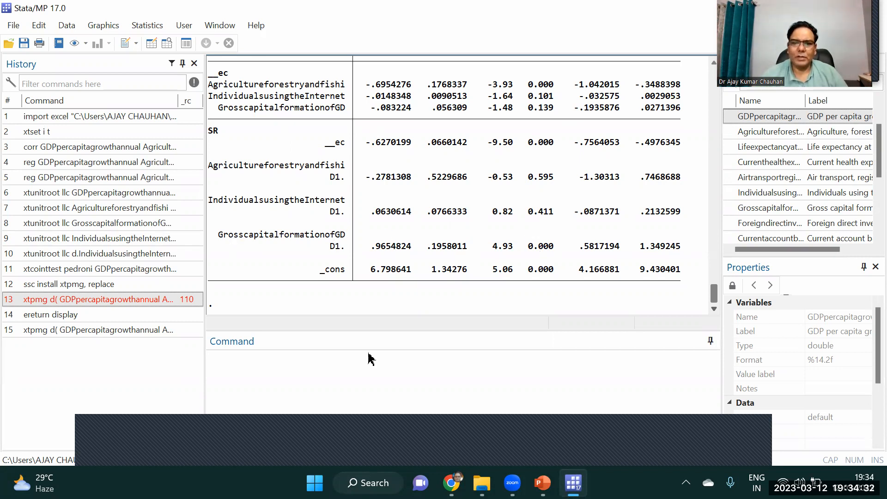
Recall the pmg command, substitute full for the replace option, and try to run it.
{"action": "left_click", "coordinate": [224, 360]}
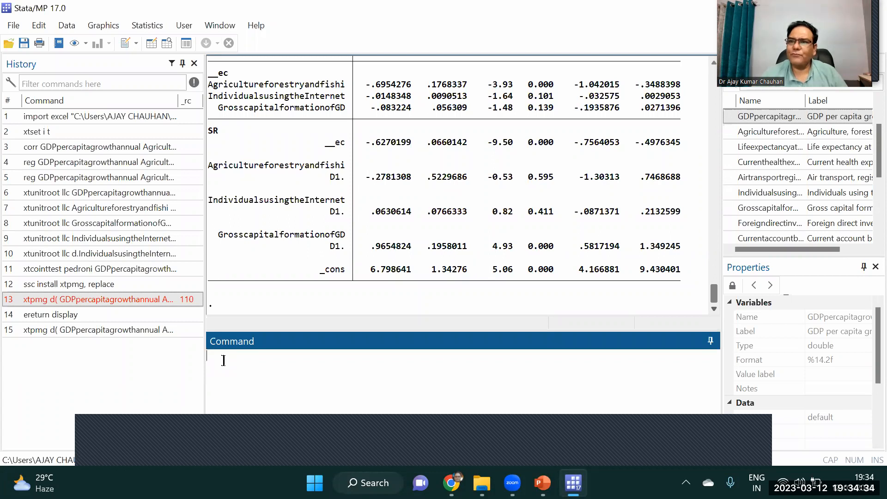
{"action": "left_click", "coordinate": [73, 330]}
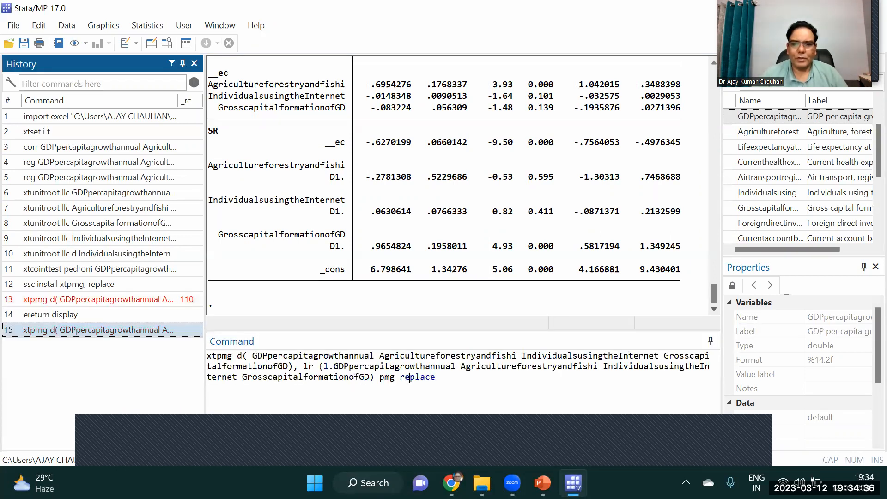
{"action": "left_click_drag", "start_coordinate": [401, 377], "coordinate": [499, 401]}
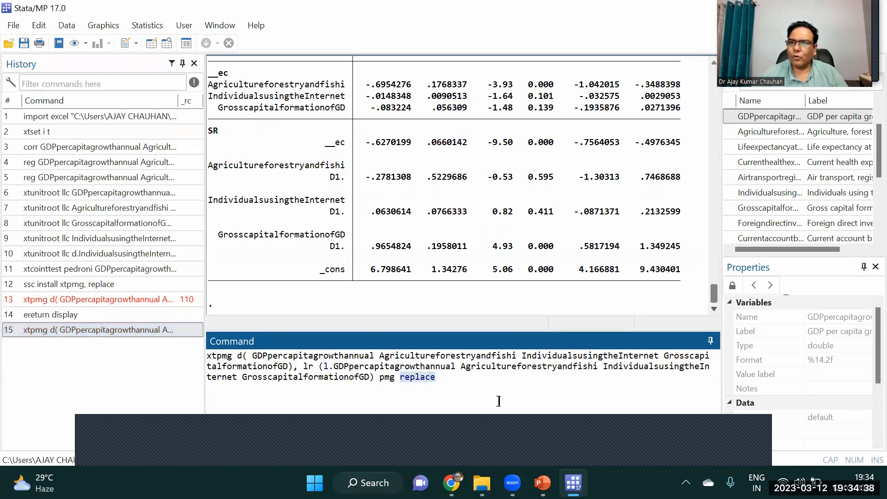
{"action": "type", "text": "full"}
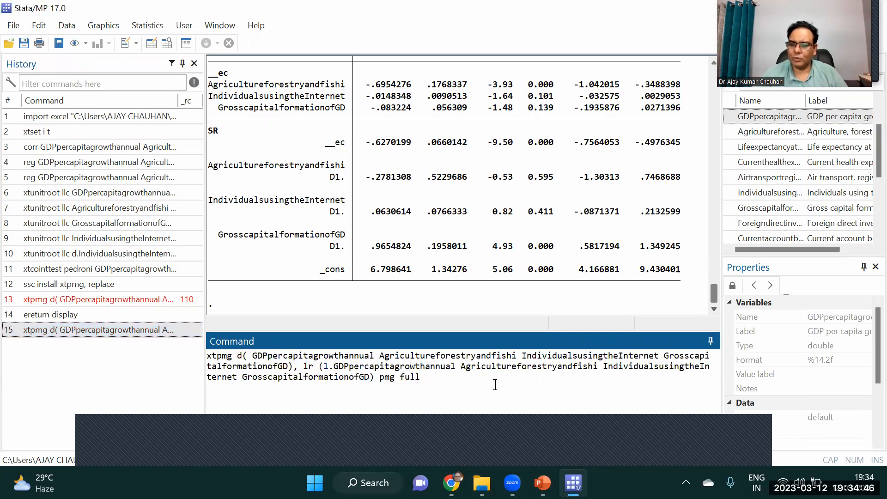
{"action": "key", "text": "Return"}
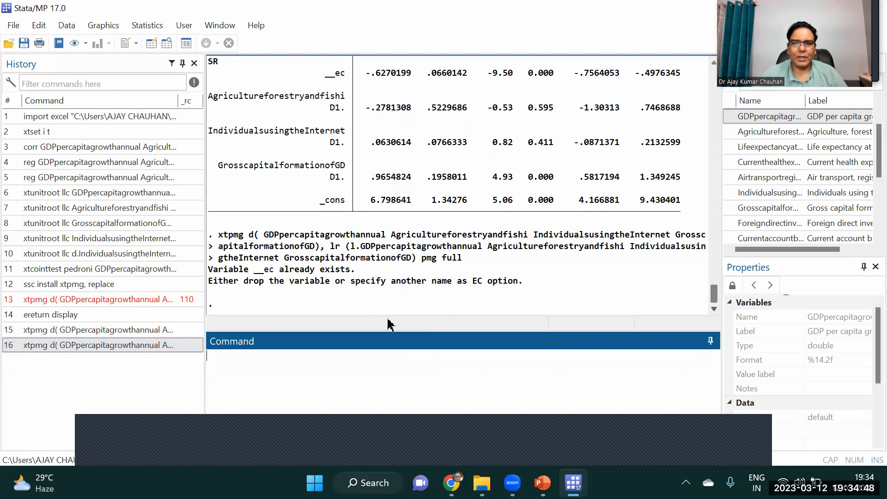
Drop the variables __ec, _est_PMG and _est_pmg from the dataset and rerun the xtpmg command with the pmg full options.
{"action": "left_click", "coordinate": [164, 343]}
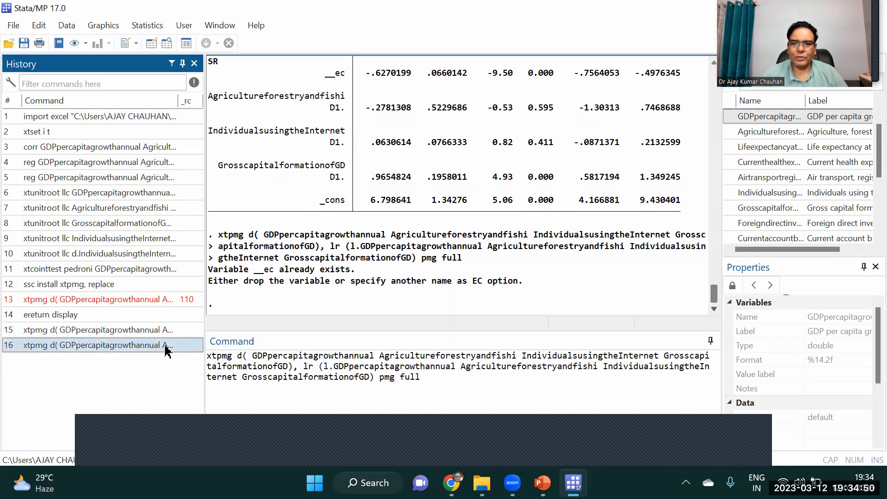
{"action": "scroll", "coordinate": [866, 172], "scroll_direction": "down", "scroll_amount": 3}
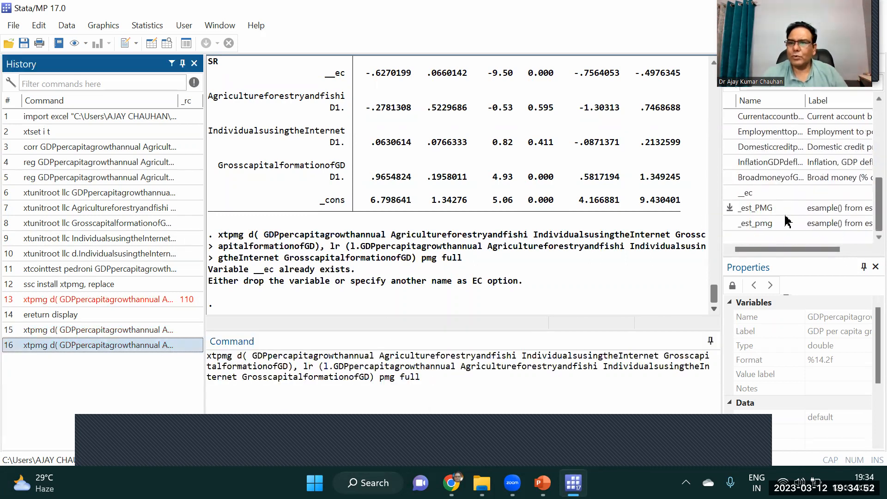
{"action": "left_click", "coordinate": [754, 193]}
{"action": "left_click", "coordinate": [755, 208], "text": "shift"}
{"action": "left_click", "coordinate": [758, 224], "text": "shift"}
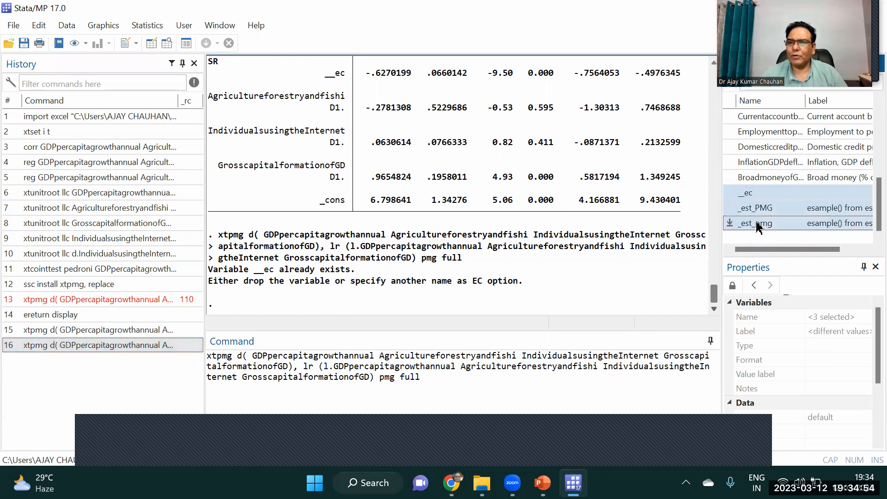
{"action": "right_click", "coordinate": [755, 211]}
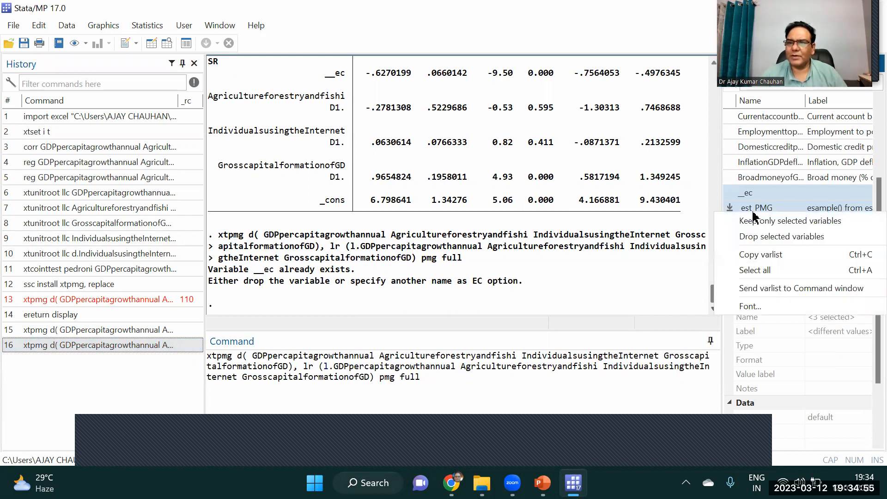
{"action": "left_click", "coordinate": [767, 234]}
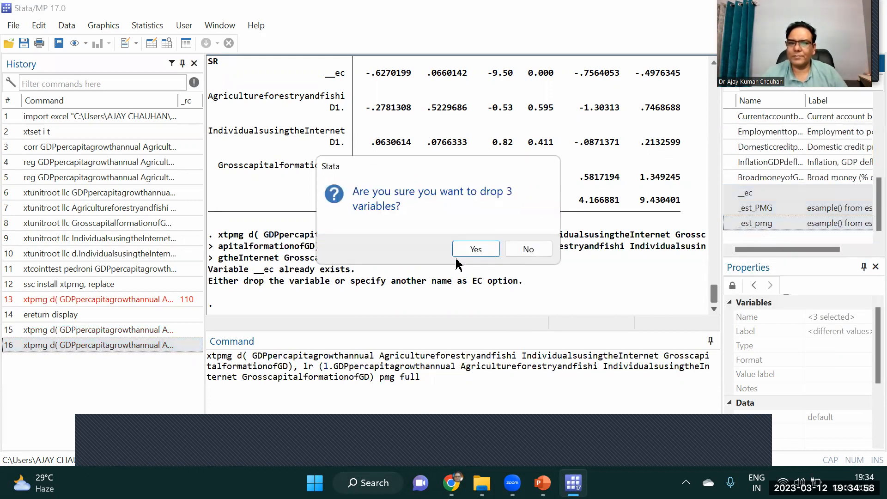
{"action": "left_click", "coordinate": [476, 251]}
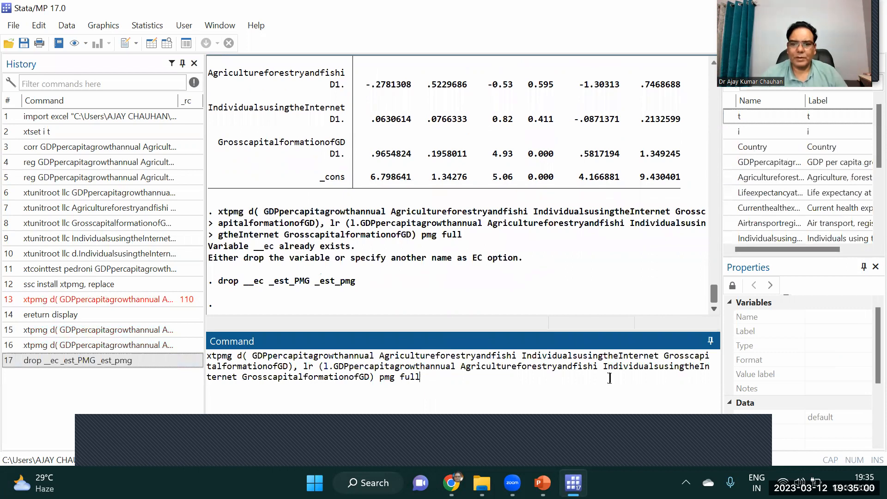
{"action": "key", "text": "Return"}
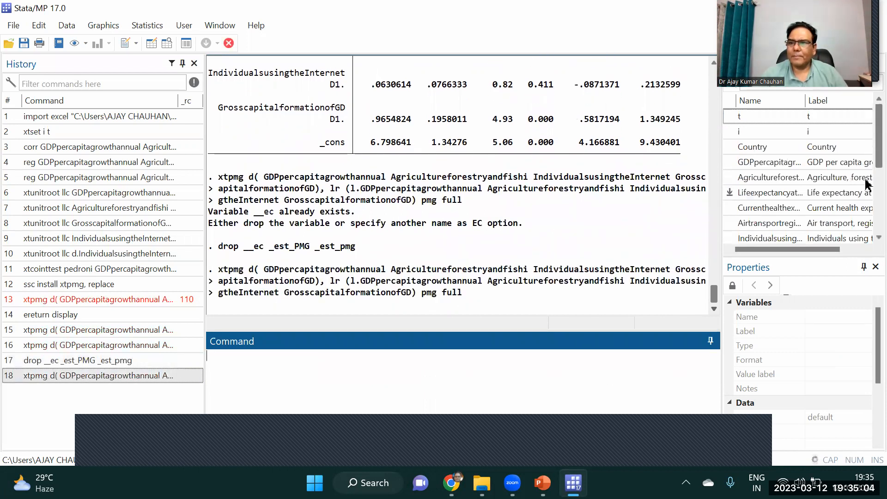
{"action": "scroll", "coordinate": [866, 208], "scroll_direction": "down", "scroll_amount": 3}
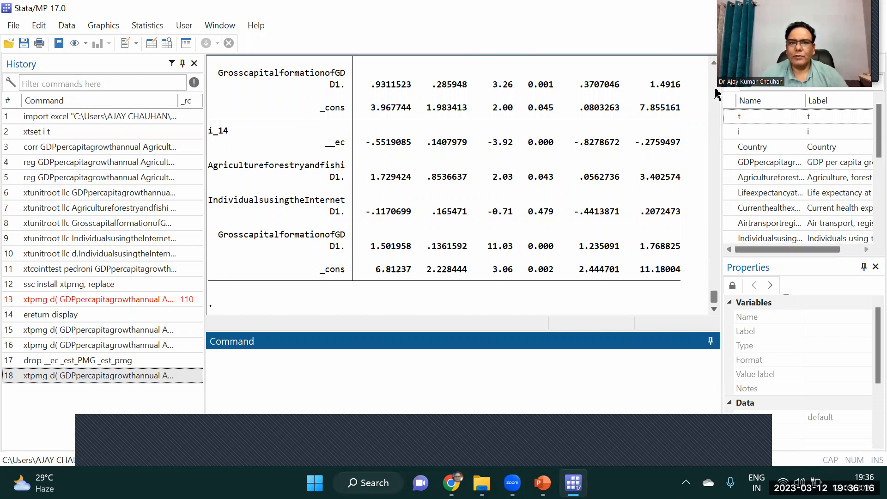
Examine the error-correction and short-run coefficients of countries i_13 and i_14 in the full PMG output.
{"action": "left_click", "coordinate": [714, 62]}
{"action": "left_click", "coordinate": [714, 62]}
{"action": "left_click", "coordinate": [714, 62]}
{"action": "left_click", "coordinate": [713, 62]}
{"action": "left_click", "coordinate": [714, 61]}
{"action": "left_click", "coordinate": [714, 62]}
{"action": "left_click", "coordinate": [714, 62]}
{"action": "left_click", "coordinate": [713, 62]}
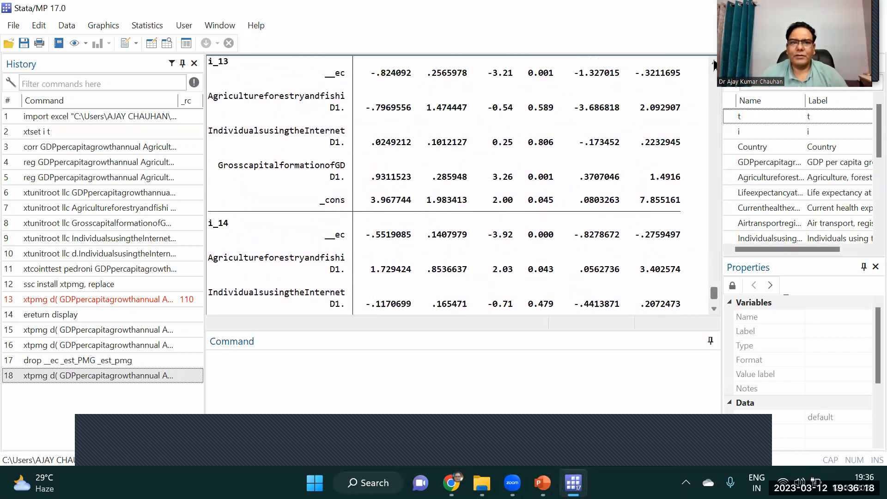
{"action": "left_click", "coordinate": [714, 62]}
{"action": "left_click", "coordinate": [714, 62]}
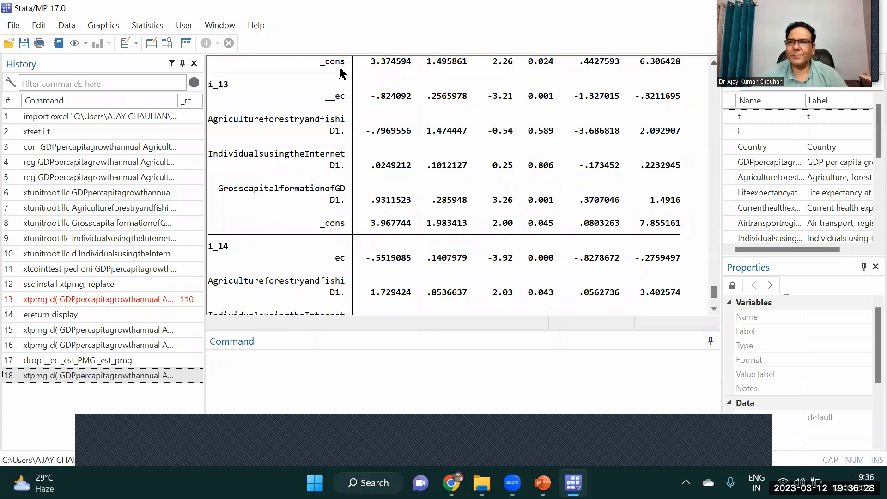
{"action": "left_click", "coordinate": [714, 62]}
{"action": "left_click", "coordinate": [713, 62]}
{"action": "left_click", "coordinate": [714, 62]}
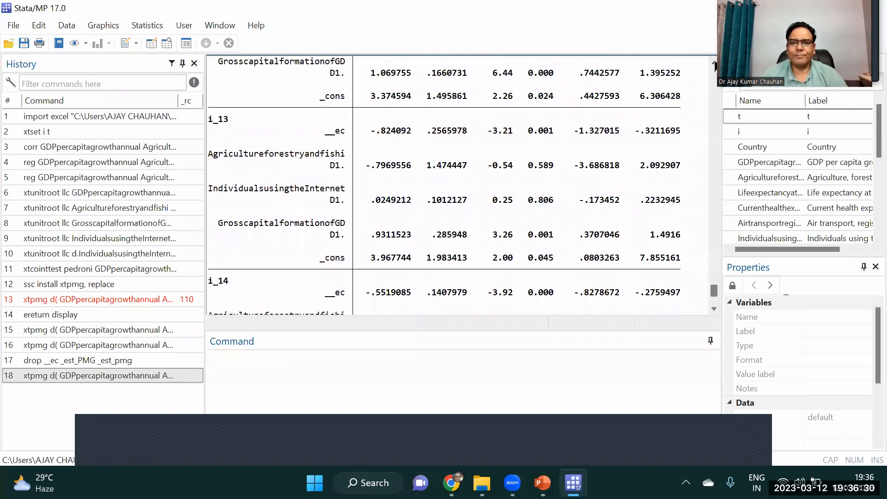
{"action": "left_click", "coordinate": [714, 308]}
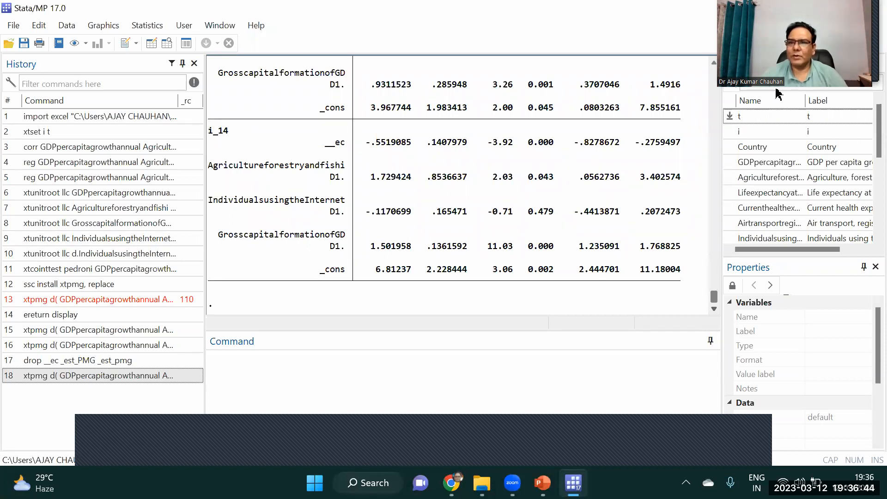
Review the country-wise full PMG coefficients from i_14 back to i_4, and return to the end of the output.
{"action": "left_click", "coordinate": [714, 64]}
{"action": "scroll", "coordinate": [713, 64], "scroll_direction": "up", "scroll_amount": 4}
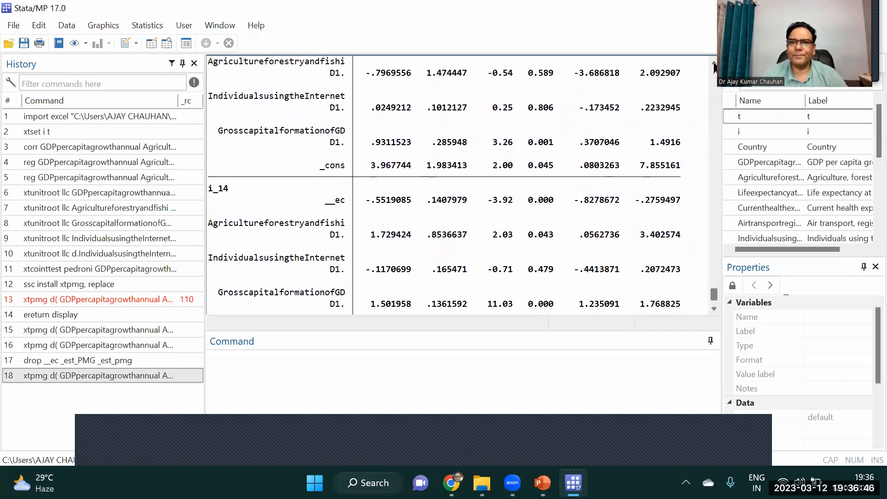
{"action": "scroll", "coordinate": [714, 63], "scroll_direction": "up", "scroll_amount": 4}
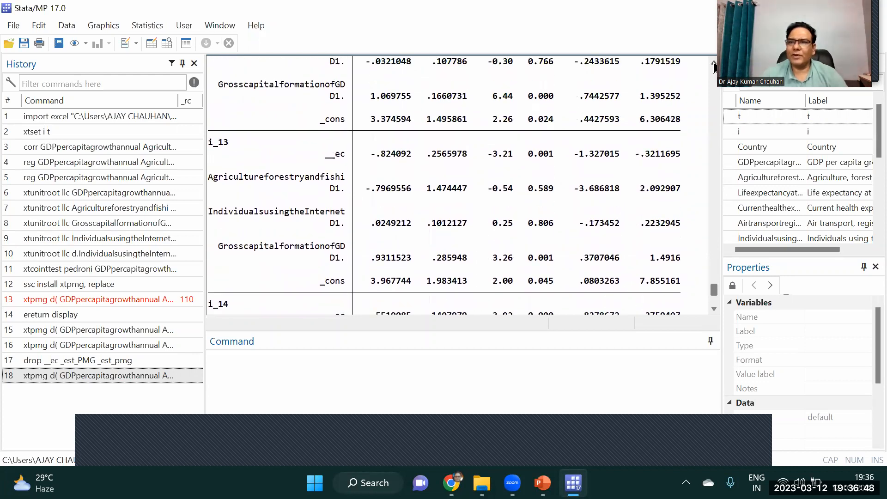
{"action": "scroll", "coordinate": [714, 64], "scroll_direction": "up", "scroll_amount": 1}
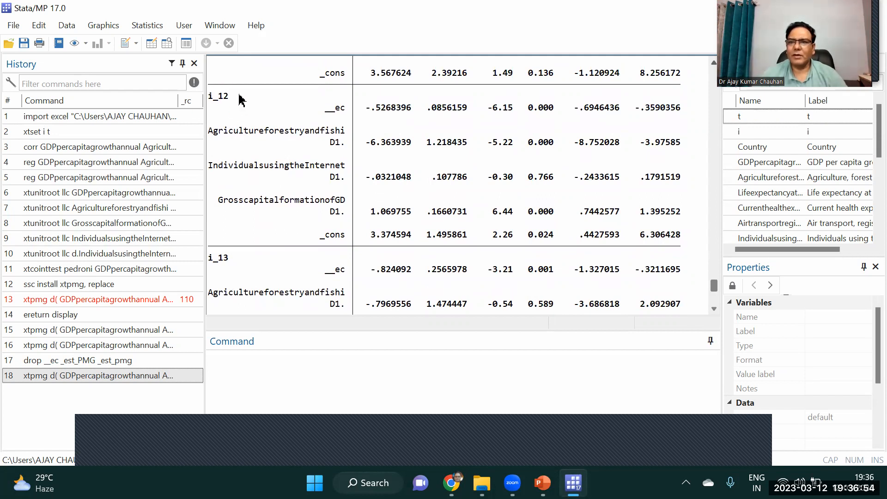
{"action": "scroll", "coordinate": [714, 67], "scroll_direction": "up", "scroll_amount": 6}
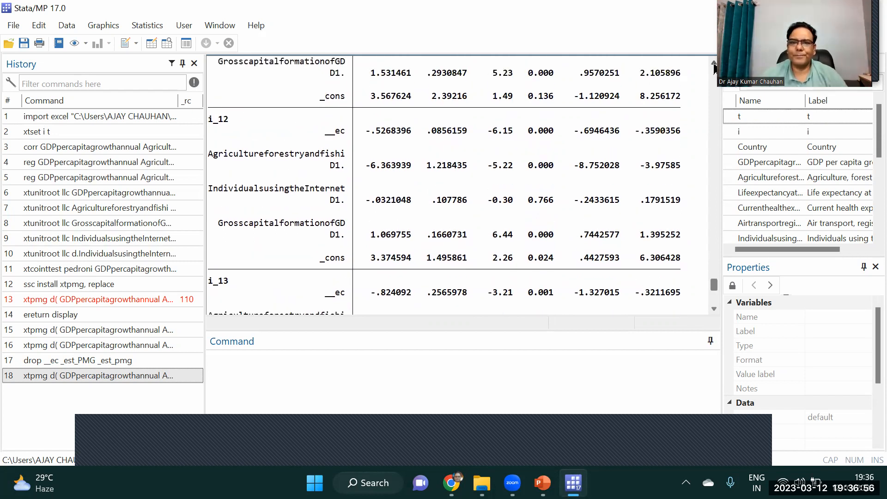
{"action": "scroll", "coordinate": [715, 67], "scroll_direction": "up", "scroll_amount": 2}
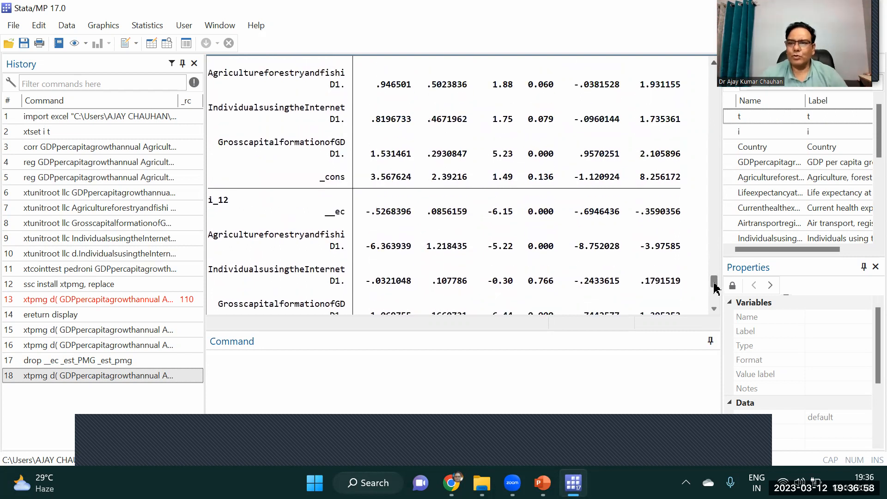
{"action": "scroll", "coordinate": [715, 284], "scroll_direction": "up", "scroll_amount": 3}
{"action": "left_click_drag", "start_coordinate": [714, 284], "coordinate": [725, 242]}
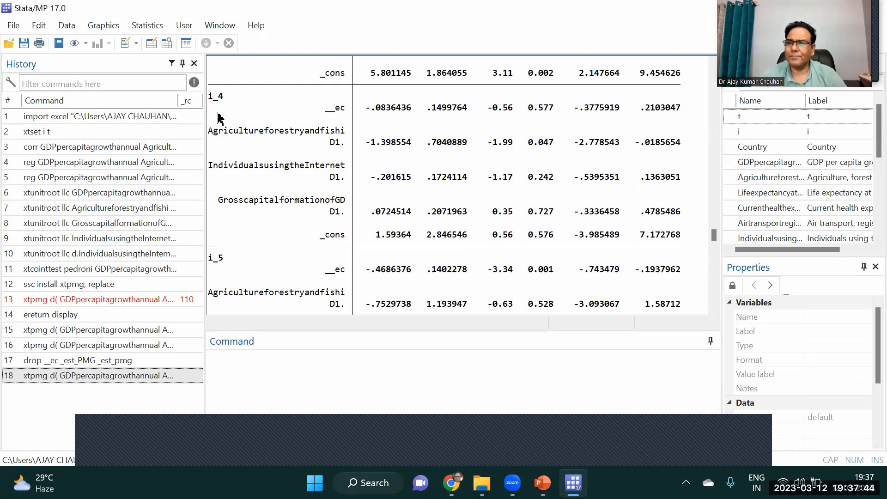
{"action": "left_click_drag", "start_coordinate": [714, 240], "coordinate": [719, 314]}
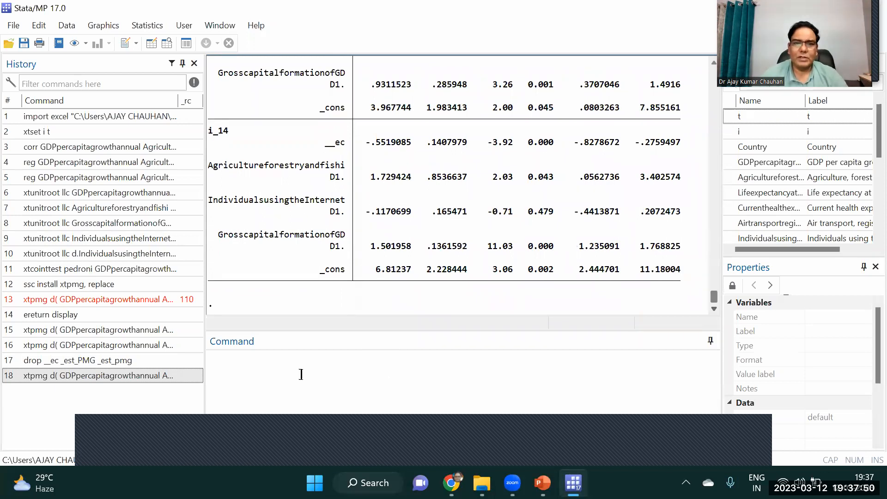
Recall the last xtpmg command, substitute dfe replace for pmg full, and run the dynamic fixed effects estimation.
{"action": "left_click", "coordinate": [259, 371]}
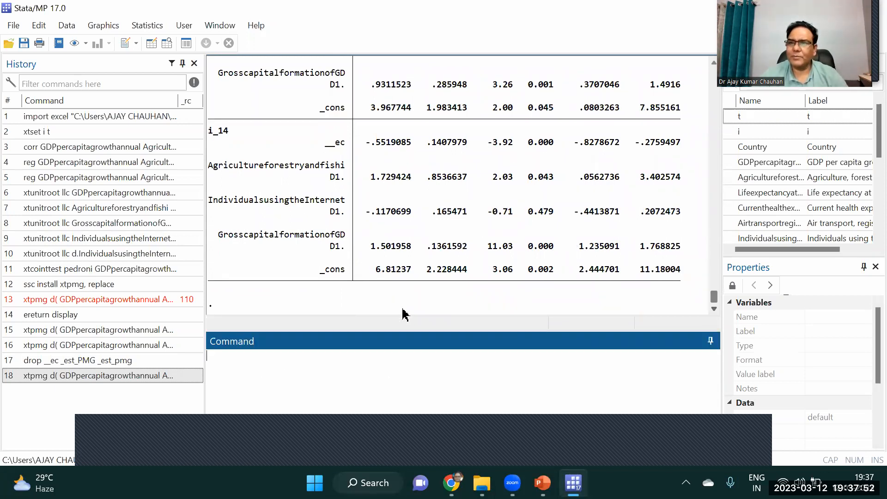
{"action": "left_click", "coordinate": [145, 380]}
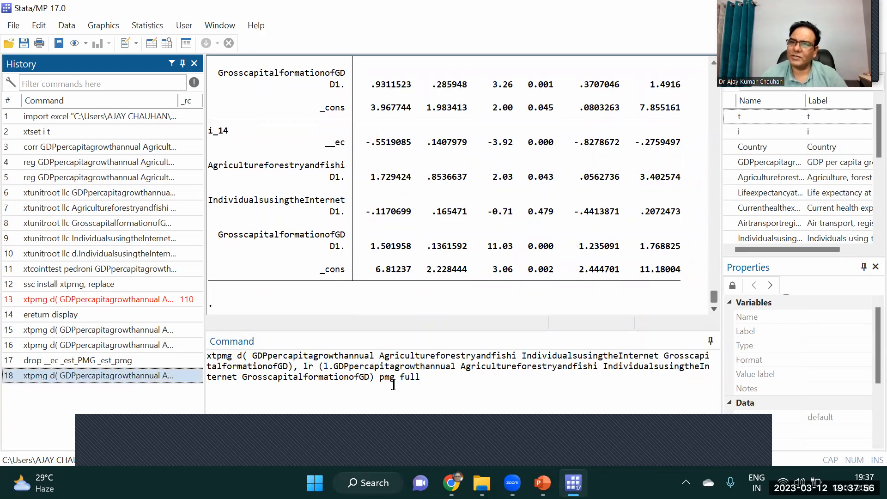
{"action": "left_click_drag", "start_coordinate": [379, 378], "coordinate": [423, 386]}
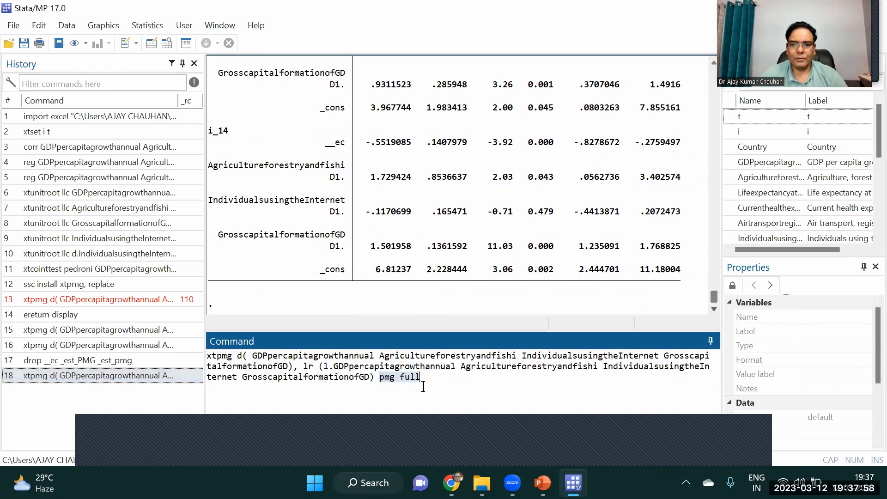
{"action": "type", "text": "dfe "}
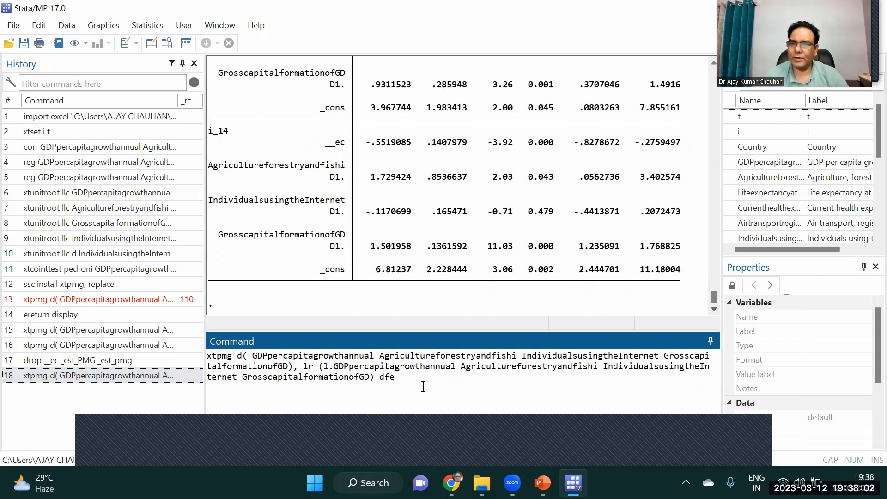
{"action": "type", "text": "re"}
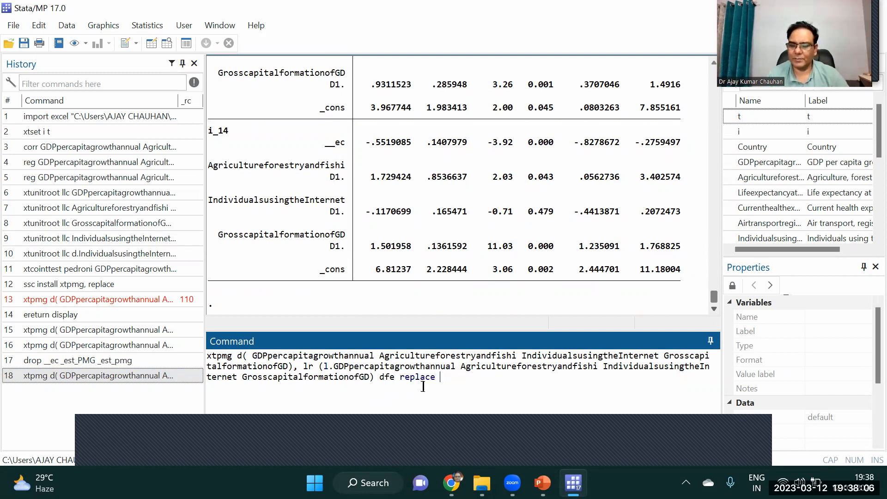
{"action": "type", "text": "place"}
{"action": "key", "text": "Return"}
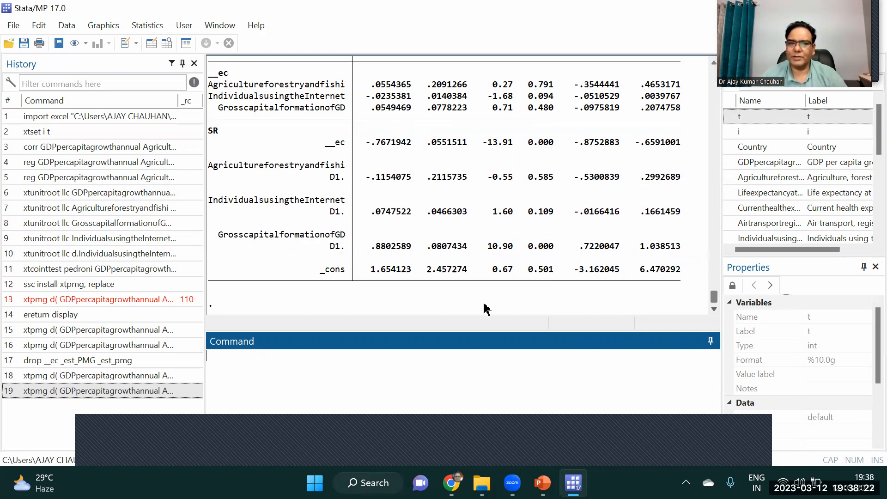
Recall the xtpmg dfe command, mark its replace option, and rerun the dynamic fixed effects estimation.
{"action": "left_click", "coordinate": [83, 392]}
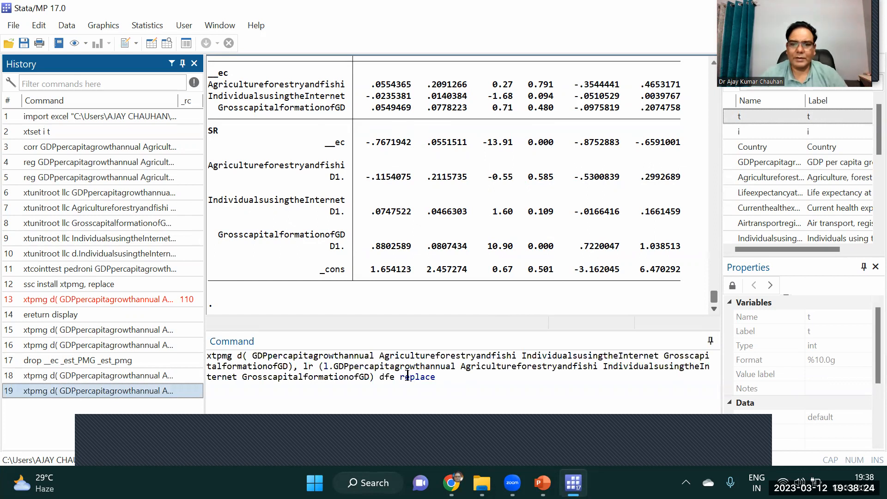
{"action": "left_click_drag", "start_coordinate": [399, 378], "coordinate": [437, 378]}
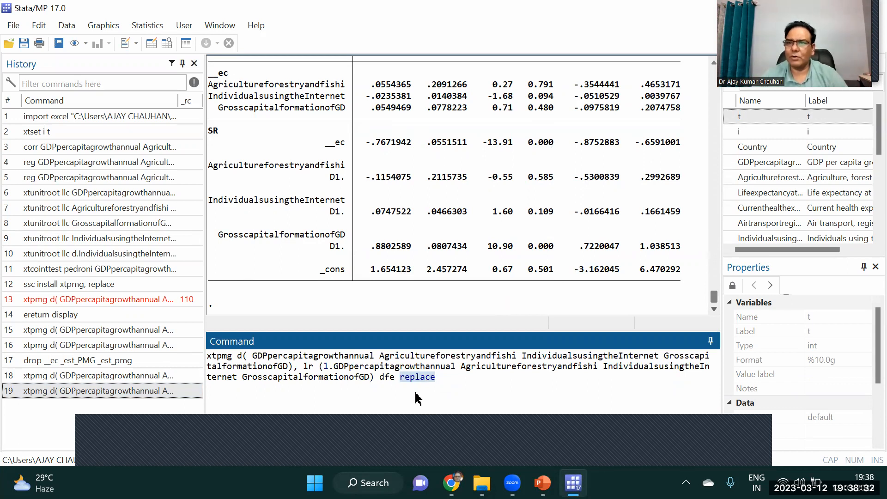
{"action": "right_click", "coordinate": [429, 393]}
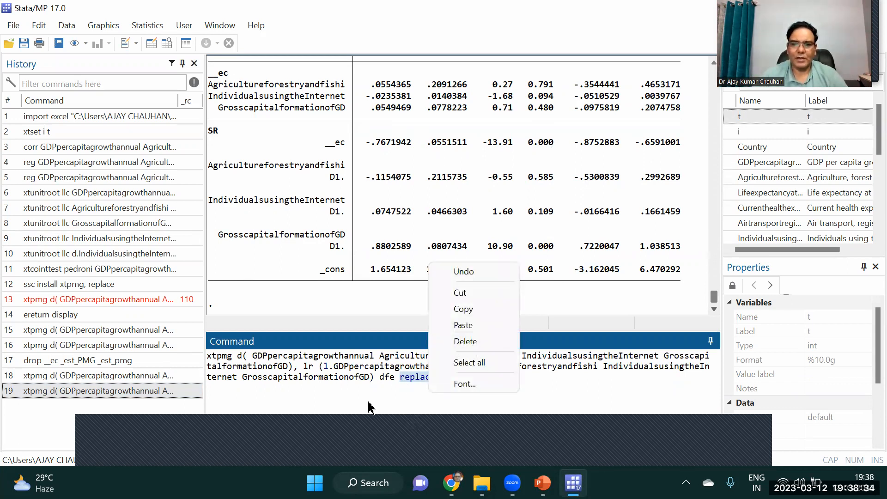
{"action": "left_click_drag", "start_coordinate": [368, 402], "coordinate": [130, 352]}
{"action": "key", "text": "Return"}
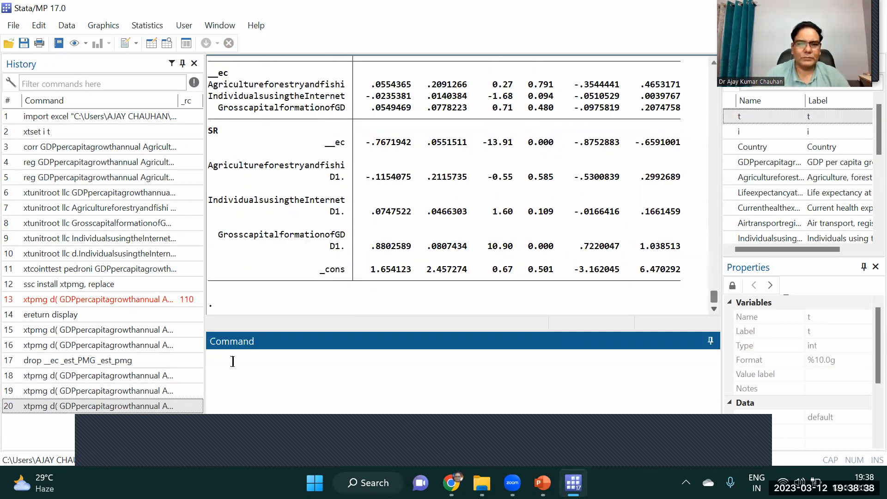
Try to run a Hausman test between the DFE and PMG estimates with hausman DFE pmg, sigmamaore.
{"action": "type", "text": "hausman DFE"}
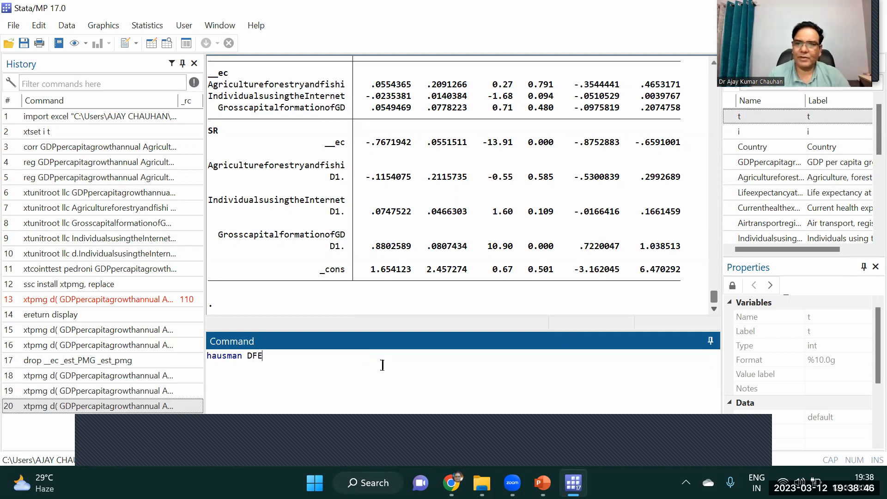
{"action": "type", "text": "pmg"}
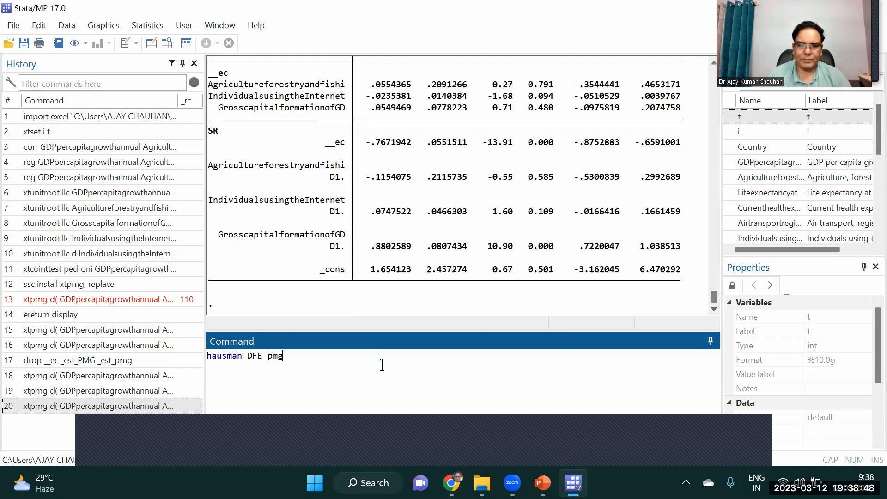
{"action": "type", "text": ", si"}
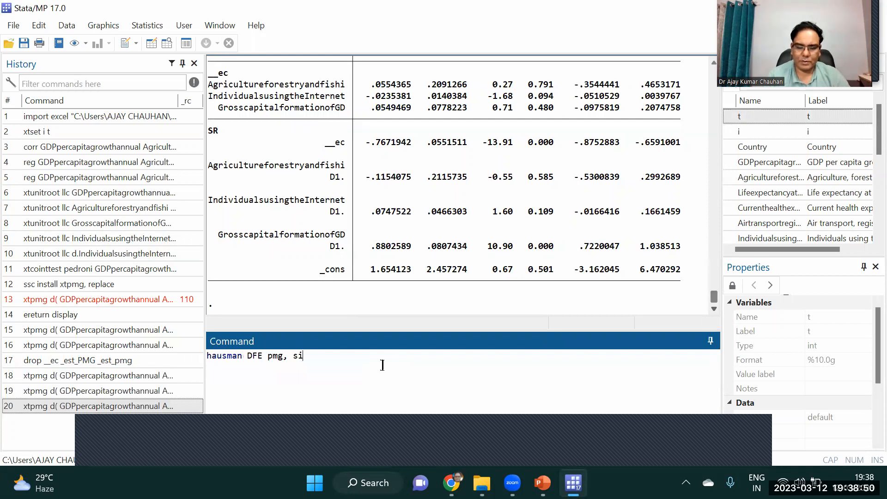
{"action": "type", "text": "gmomaore"}
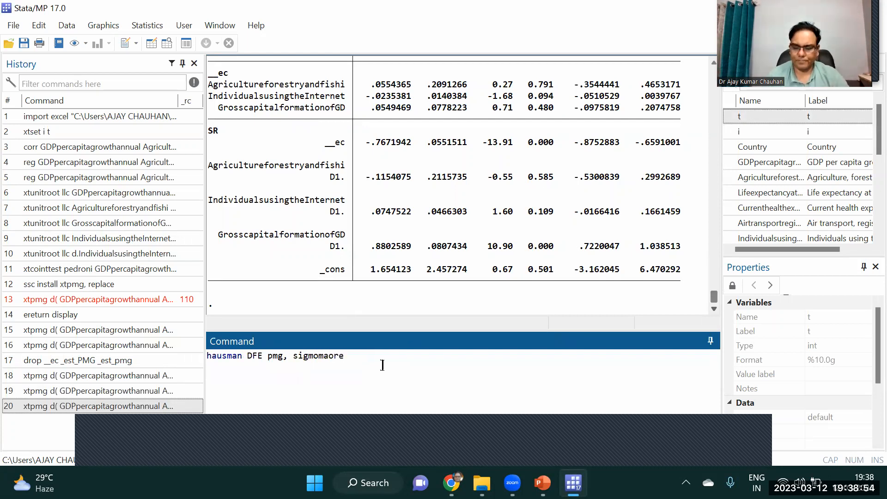
{"action": "key", "text": "Left"}
{"action": "key", "text": "Left"}
{"action": "key", "text": "Left"}
{"action": "key", "text": "Left"}
{"action": "key", "text": "Left"}
{"action": "key", "text": "BackSpace"}
{"action": "type", "text": "a"}
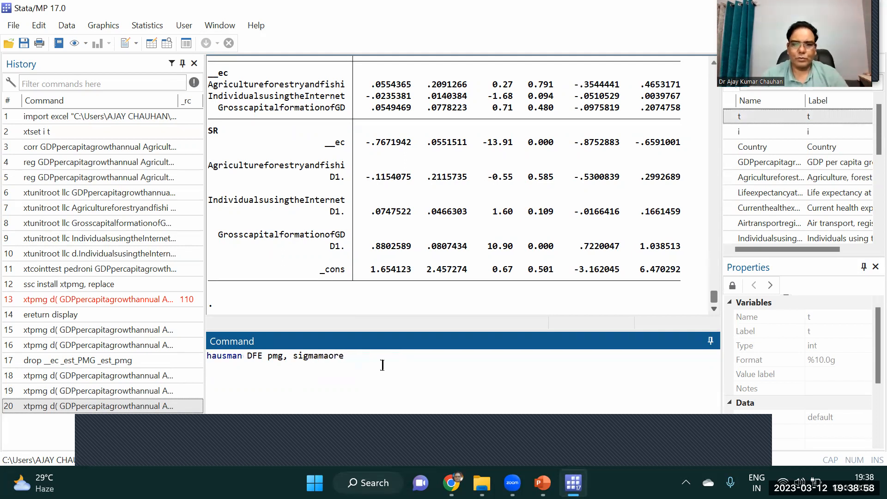
{"action": "key", "text": "Right"}
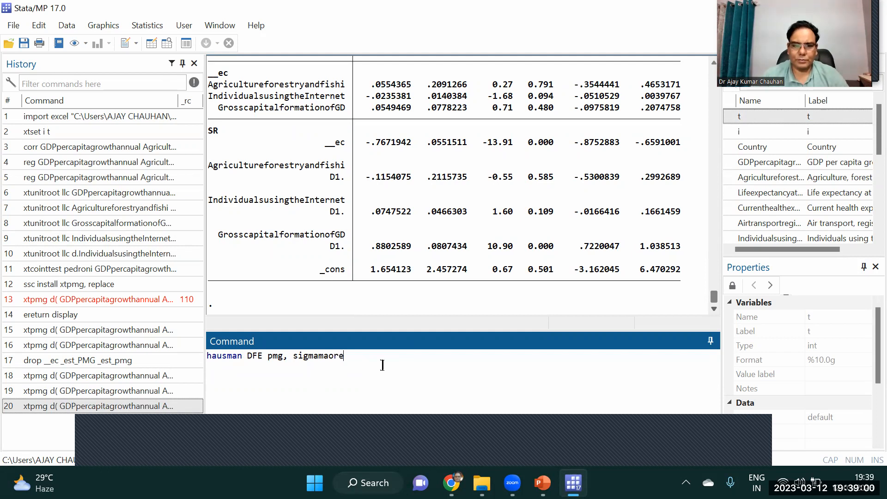
{"action": "key", "text": "Return"}
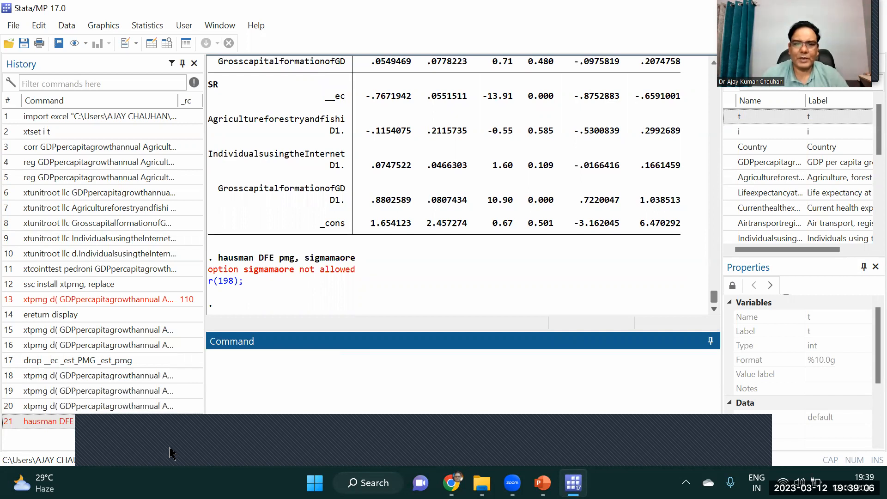
Recall the hausman command, correct its option to sigmamore, and run the test comparing DFE and pmg.
{"action": "left_click", "coordinate": [78, 421]}
{"action": "left_click", "coordinate": [299, 355]}
{"action": "left_click", "coordinate": [328, 356]}
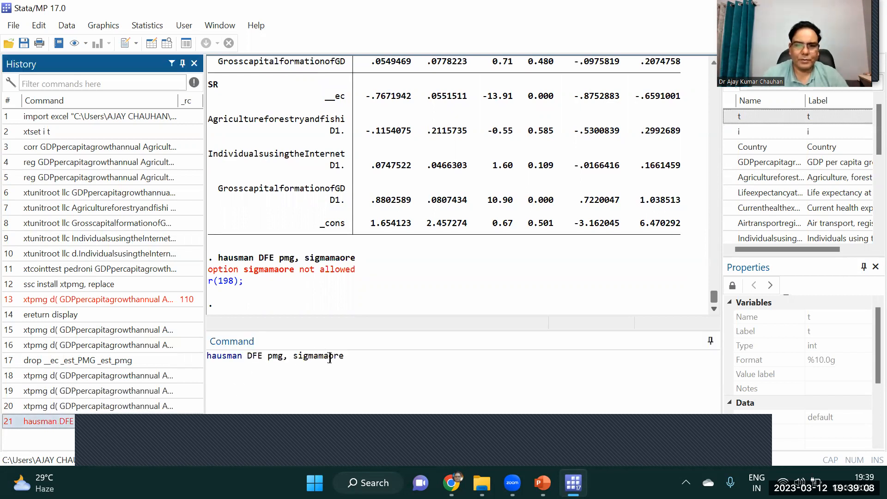
{"action": "key", "text": "BackSpace"}
{"action": "key", "text": "Right"}
{"action": "key", "text": "Right"}
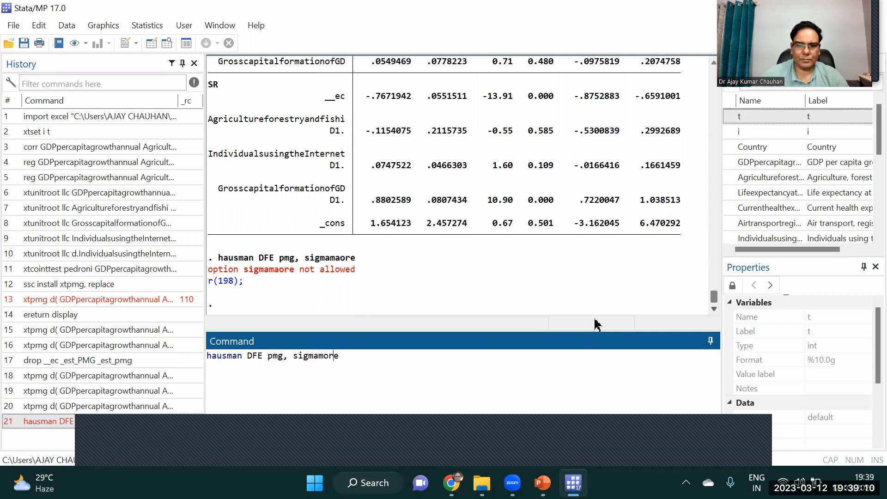
{"action": "key", "text": "Return"}
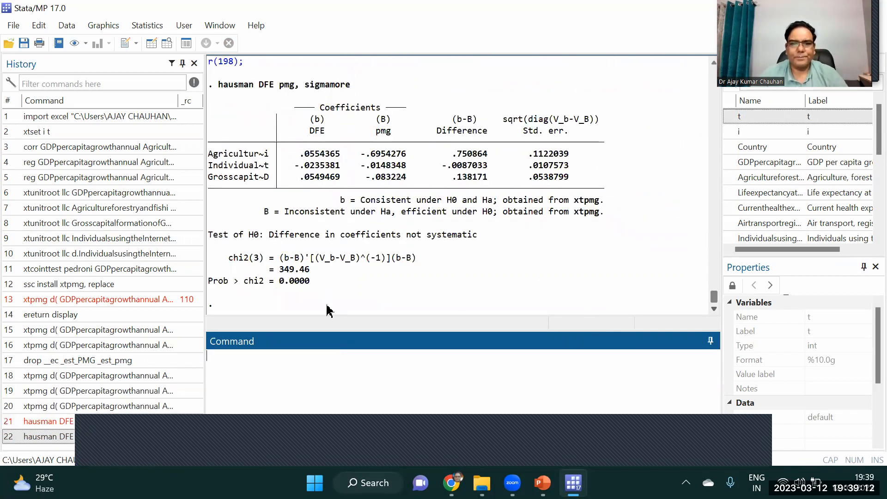
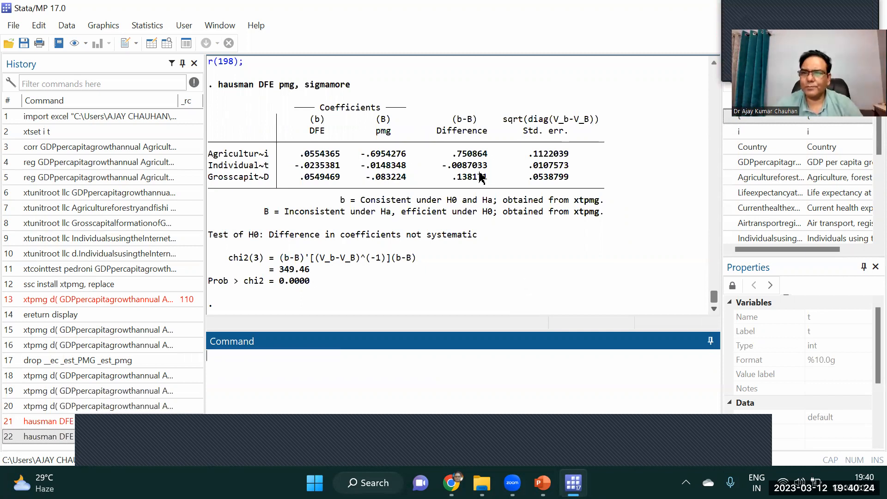
Minimize the Stata window to show the desktop.
{"action": "left_click", "coordinate": [424, 196]}
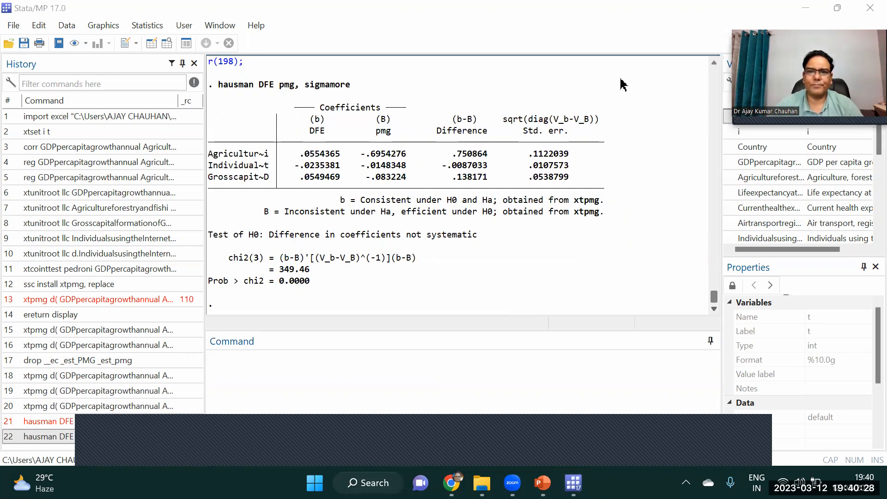
{"action": "left_click", "coordinate": [811, 9]}
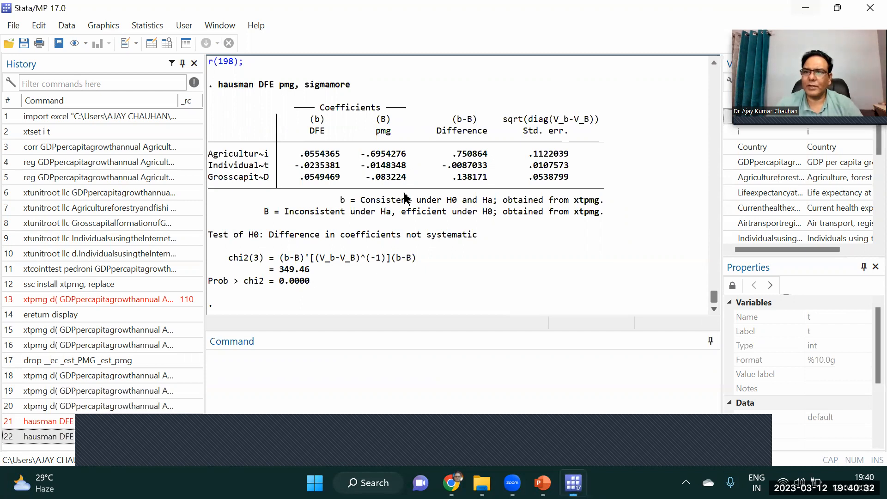
{"action": "left_click", "coordinate": [812, 9]}
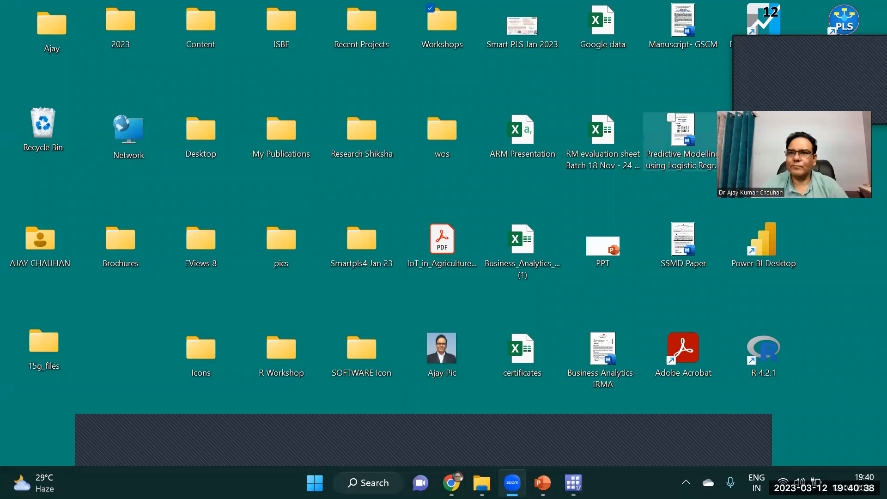
Switch to EViews 12 by launching it from the desktop, and dismiss the student licence notice and the welcome screen.
{"action": "double_click", "coordinate": [764, 26]}
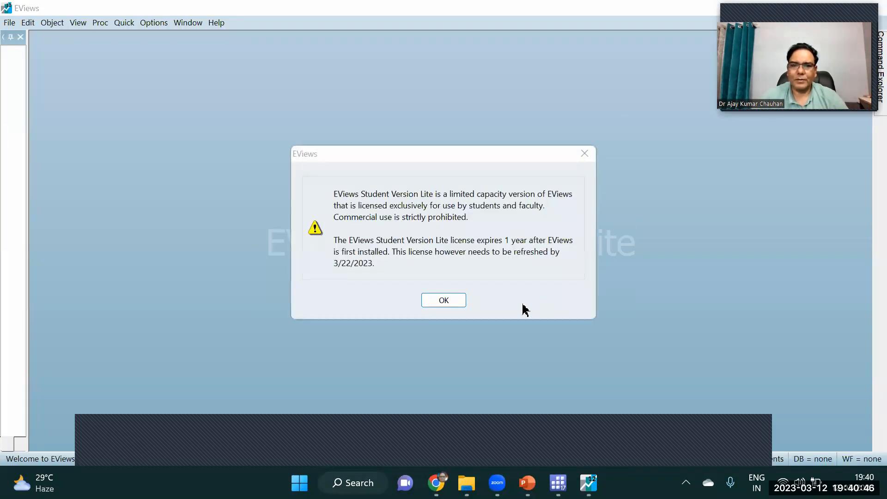
{"action": "key", "text": "Return"}
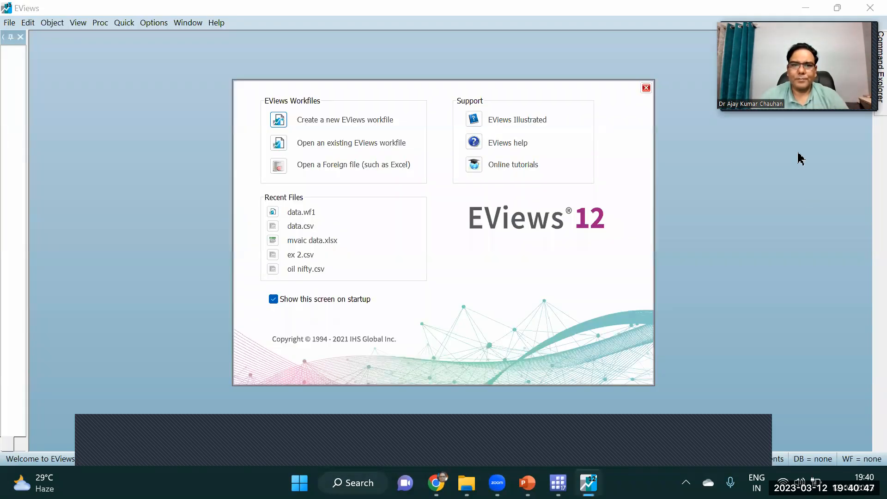
{"action": "left_click", "coordinate": [647, 88]}
Open the country gdp growth rate Excel file from the Day 9&10 folder under Workshops and Jan 23 as a foreign data file.
{"action": "left_click", "coordinate": [10, 22]}
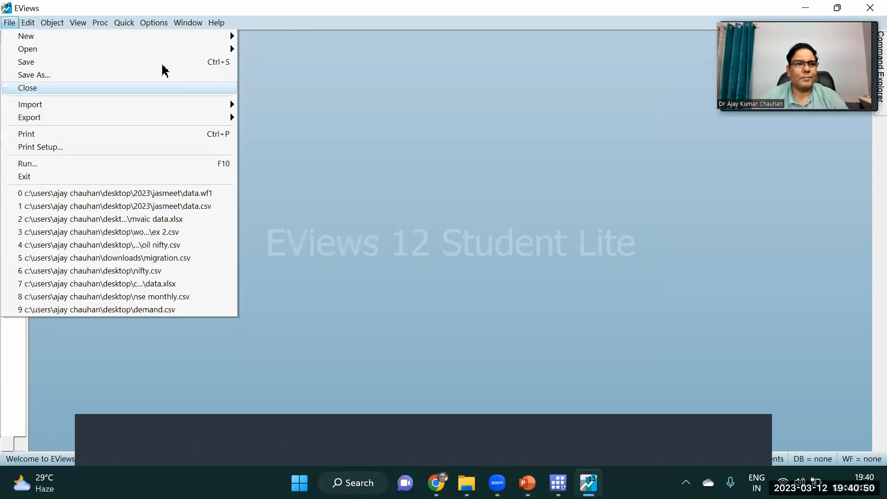
{"action": "mouse_move", "coordinate": [219, 50]}
{"action": "left_click", "coordinate": [280, 63]}
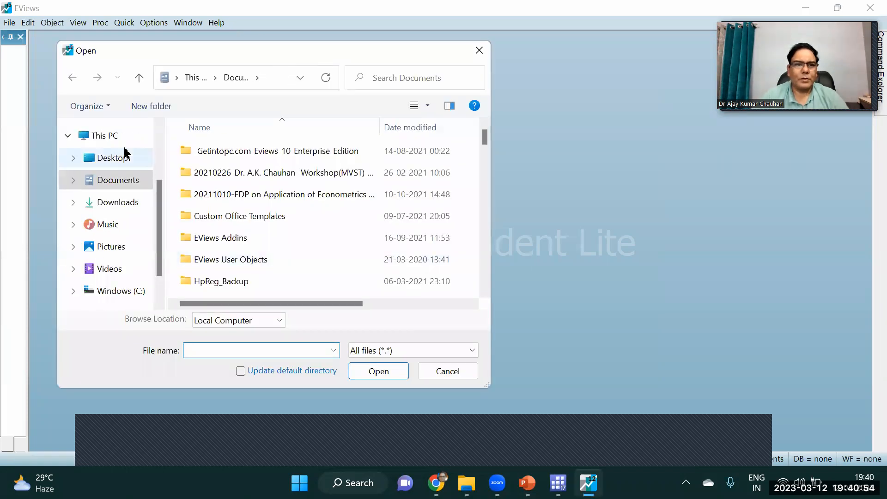
{"action": "left_click", "coordinate": [114, 160]}
{"action": "left_click_drag", "start_coordinate": [487, 138], "coordinate": [486, 213]}
{"action": "left_click", "coordinate": [210, 204]}
{"action": "double_click", "coordinate": [210, 203]}
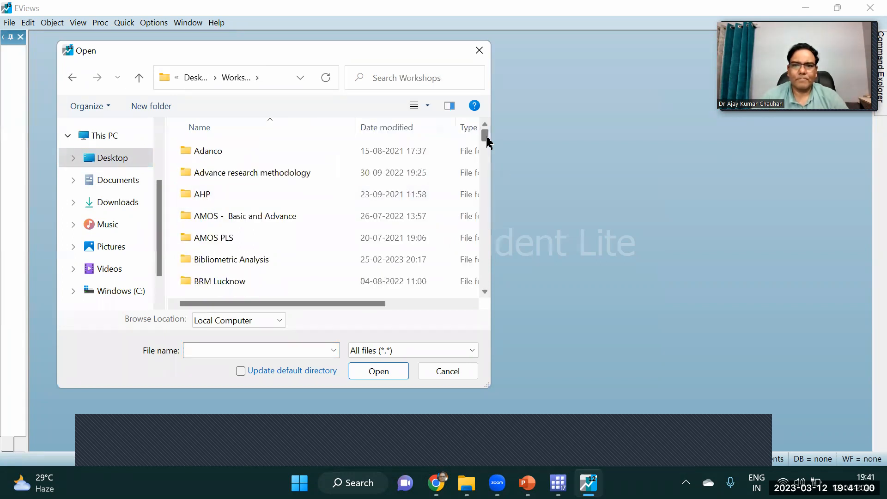
{"action": "mouse_move", "coordinate": [485, 138]}
{"action": "left_mouse_down"}
{"action": "mouse_move", "coordinate": [485, 166]}
{"action": "mouse_move", "coordinate": [486, 146]}
{"action": "left_mouse_up"}
{"action": "double_click", "coordinate": [212, 225]}
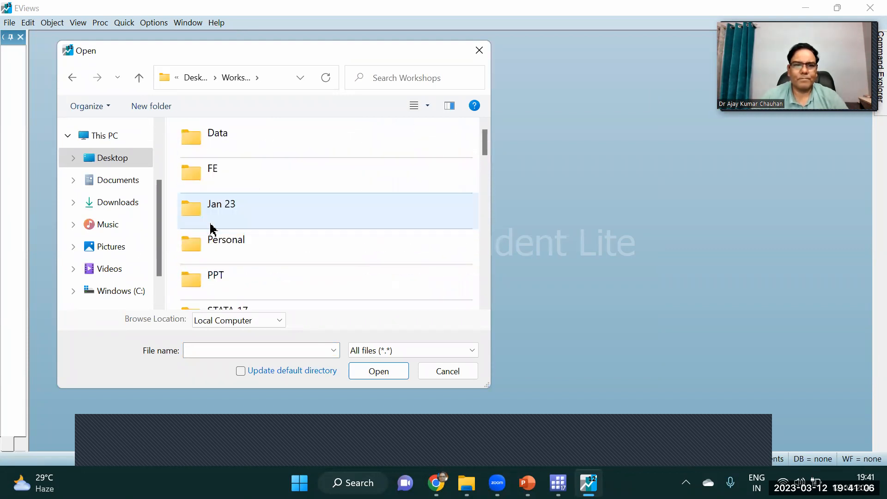
{"action": "double_click", "coordinate": [227, 209]}
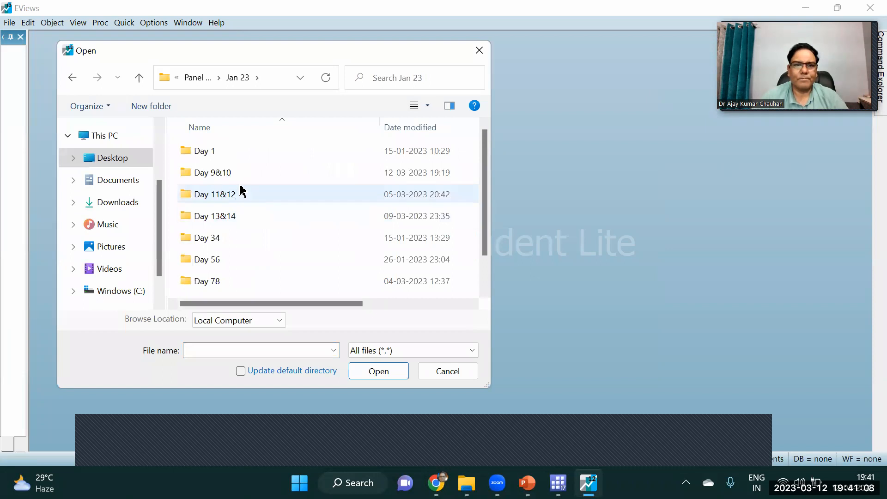
{"action": "double_click", "coordinate": [236, 175]}
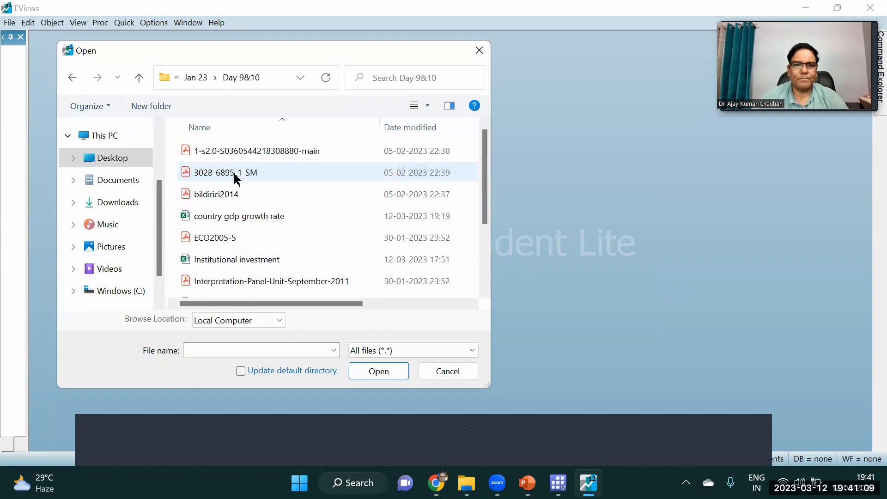
{"action": "double_click", "coordinate": [263, 216]}
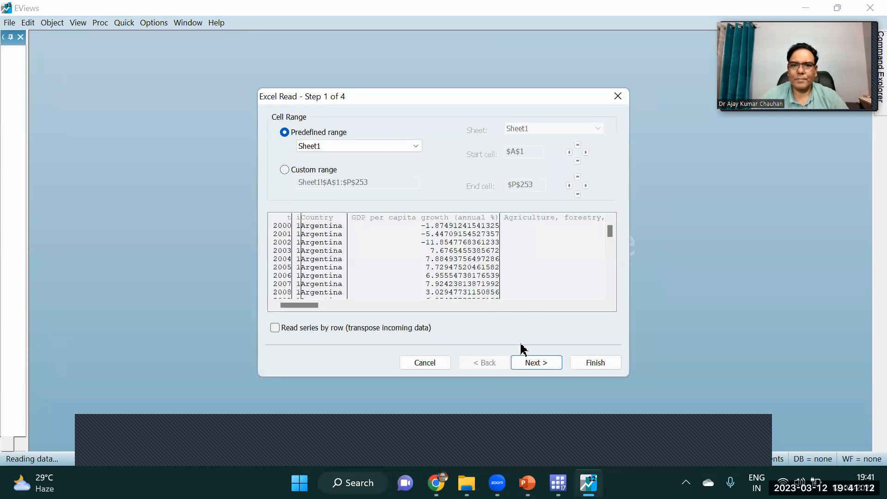
Import Sheet1 with one header line as a new dated panel workfile, with i as cross-section ID and t as date series.
{"action": "left_click", "coordinate": [535, 364]}
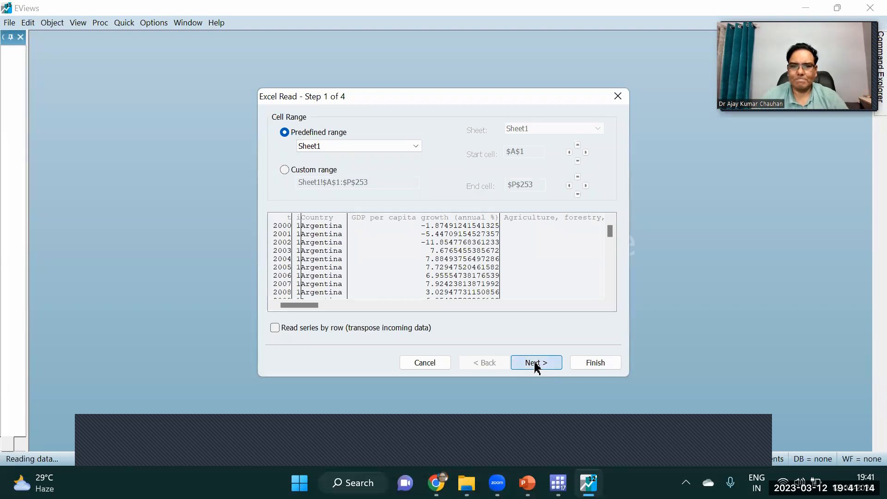
{"action": "left_click", "coordinate": [536, 364]}
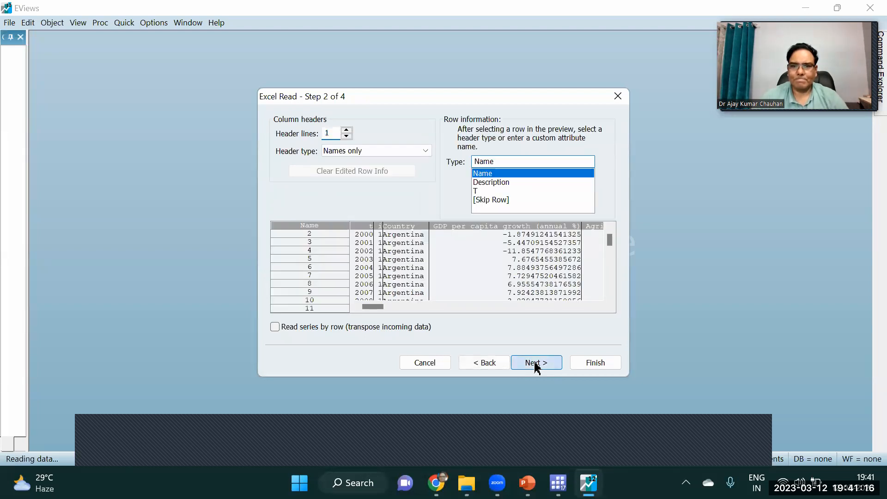
{"action": "left_click", "coordinate": [536, 364]}
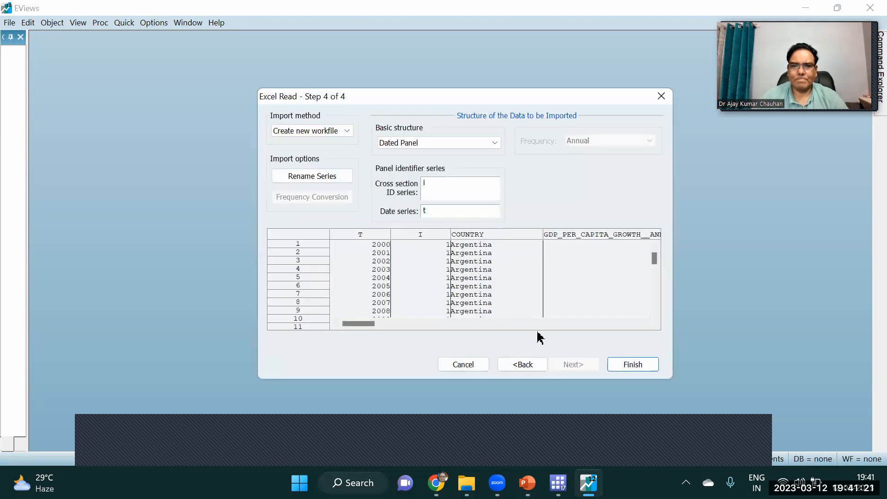
{"action": "left_click", "coordinate": [634, 367]}
{"action": "left_click", "coordinate": [427, 257]}
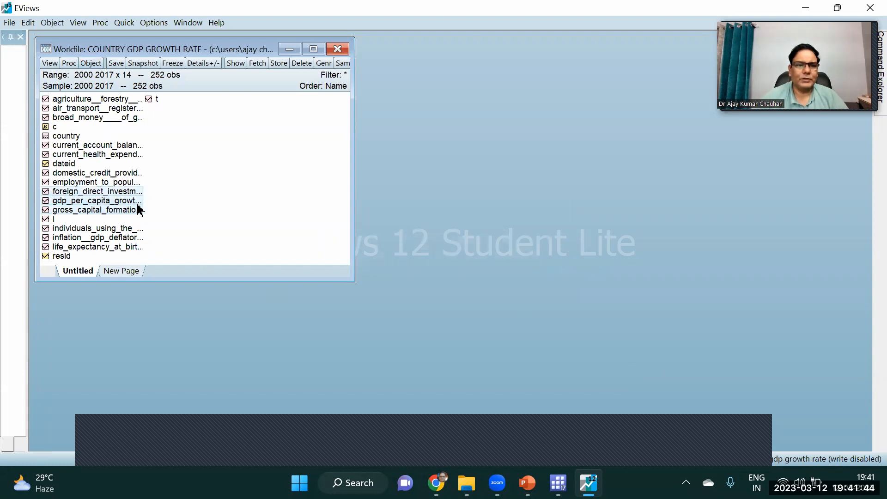
Open the GDP per capita growth, gross capital formation and foreign direct investment series together as a group.
{"action": "right_click", "coordinate": [125, 202]}
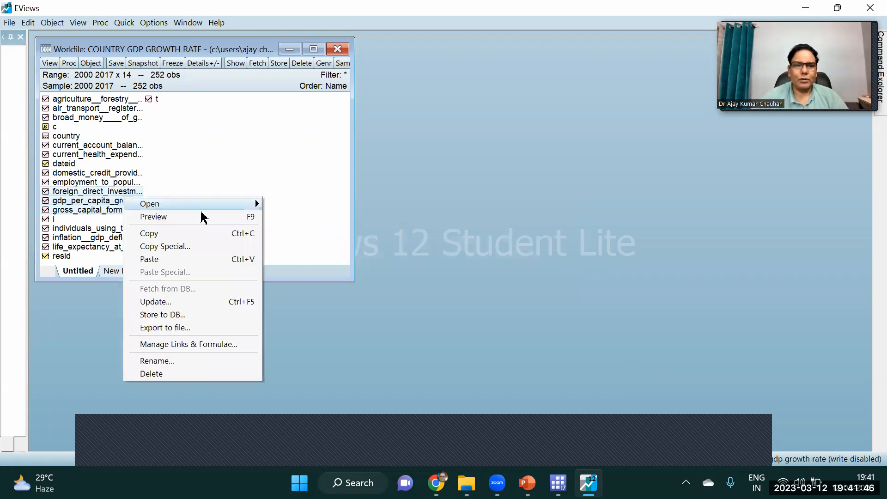
{"action": "mouse_move", "coordinate": [234, 205]}
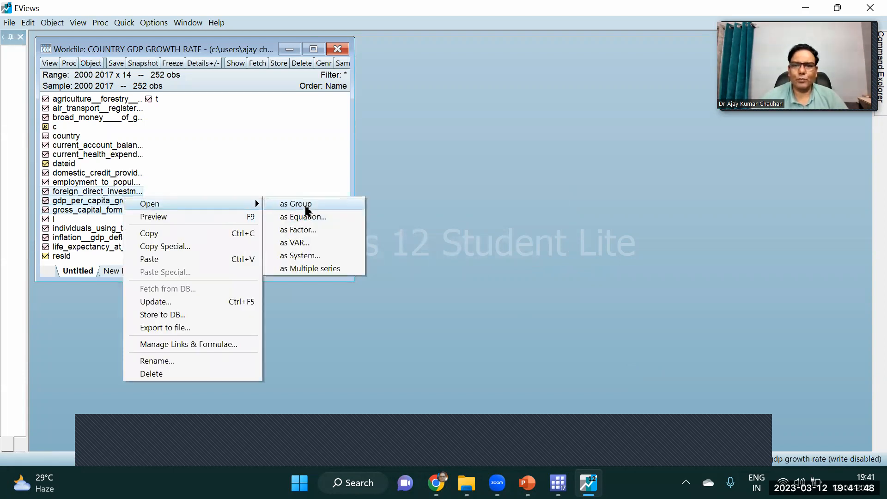
{"action": "left_click", "coordinate": [306, 204]}
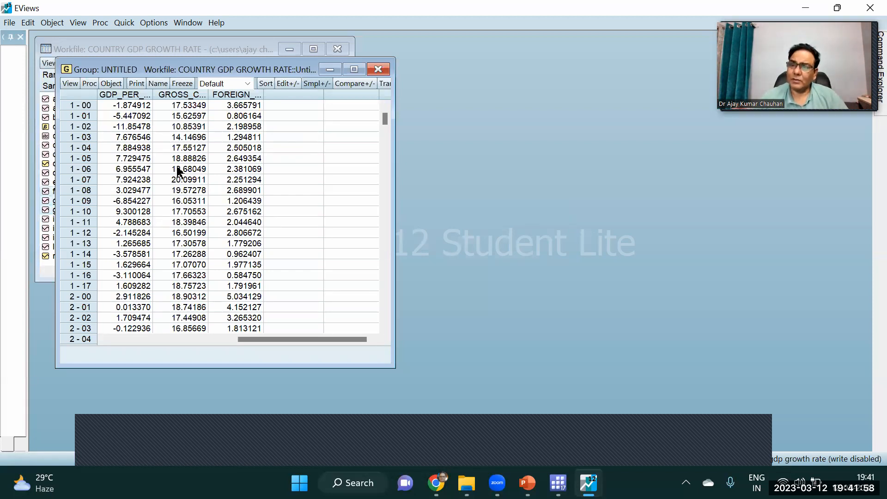
Run a Pedroni panel cointegration test on the group with individual intercept and lag length 1, and close and delete the untitled group.
{"action": "left_click", "coordinate": [71, 85]}
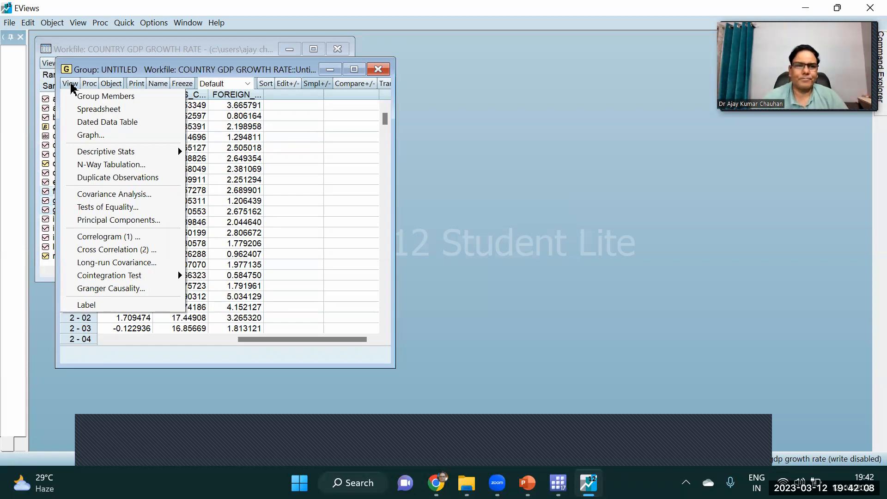
{"action": "mouse_move", "coordinate": [159, 280]}
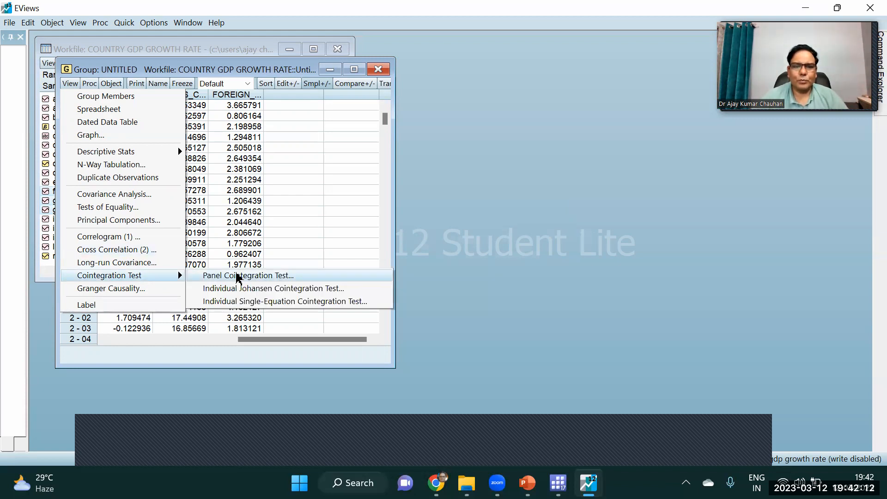
{"action": "left_click", "coordinate": [248, 275]}
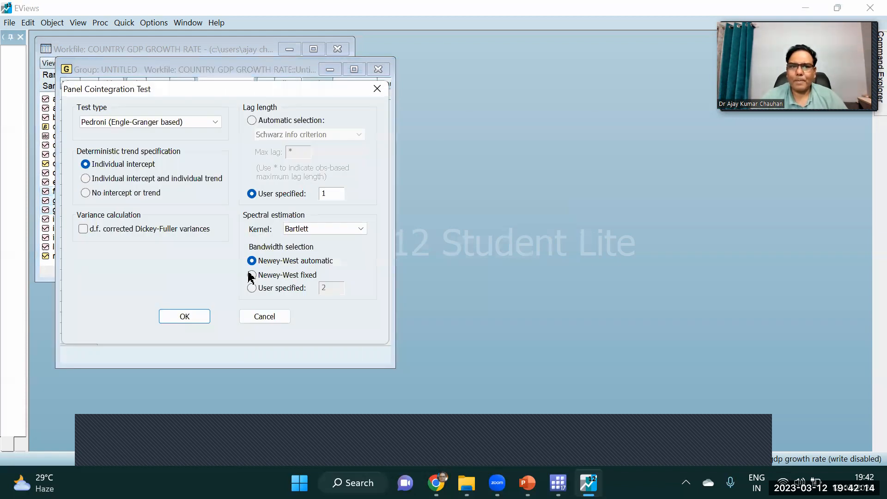
{"action": "left_click", "coordinate": [216, 122]}
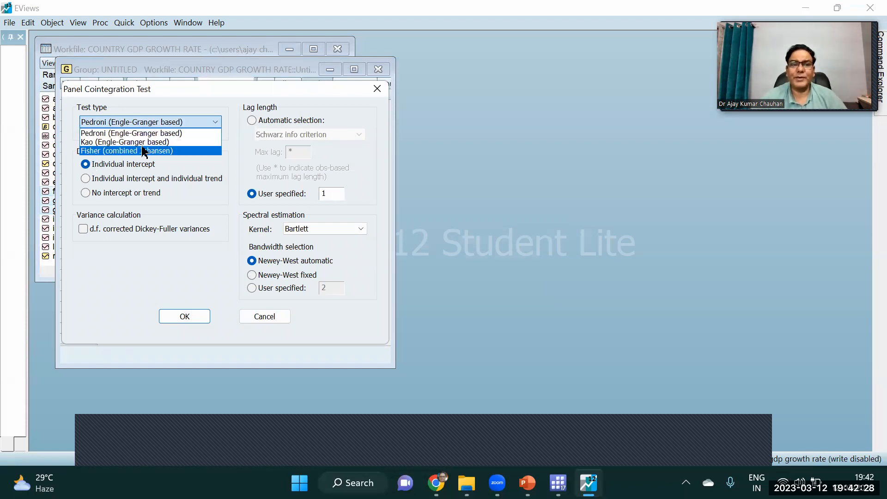
{"action": "left_click", "coordinate": [128, 133]}
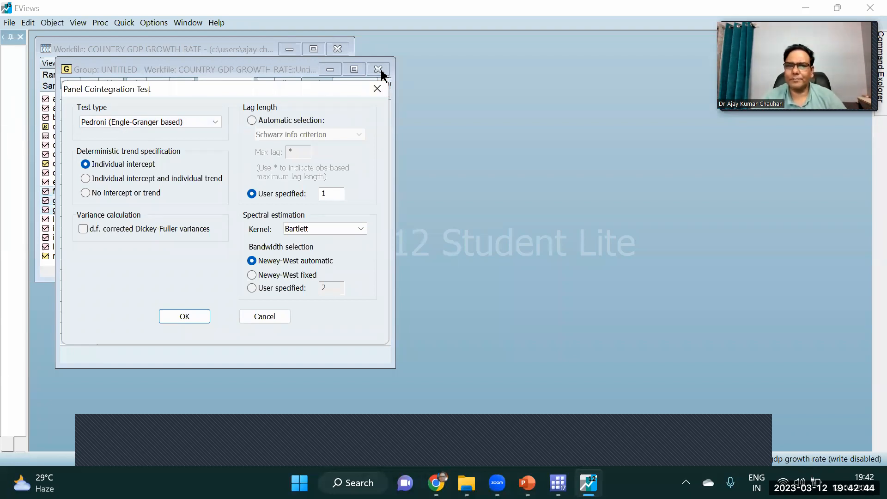
{"action": "left_click", "coordinate": [198, 315]}
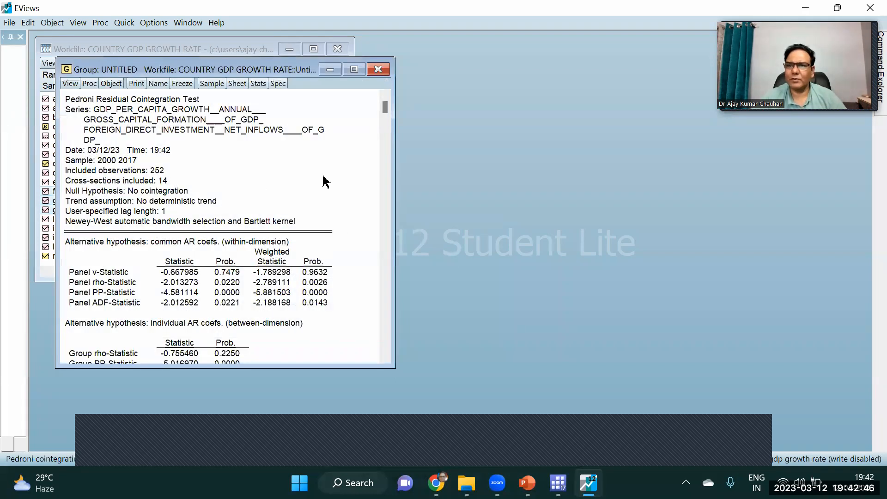
{"action": "left_click", "coordinate": [379, 70]}
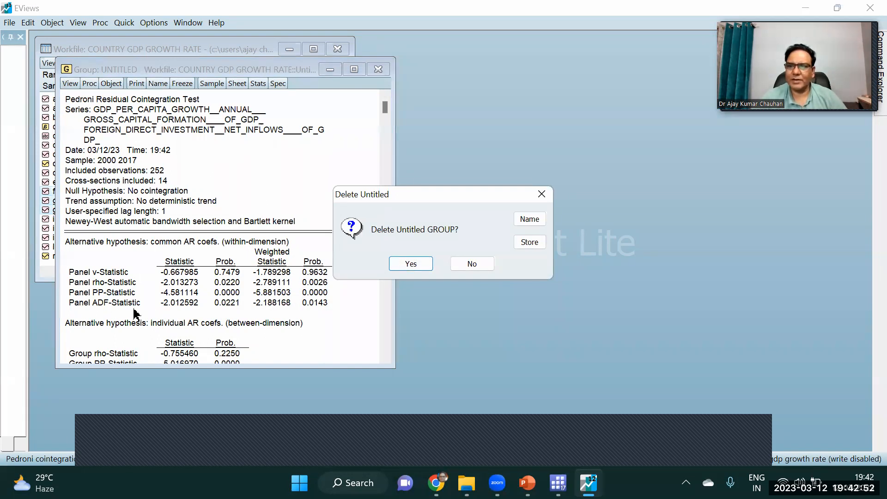
{"action": "left_click", "coordinate": [419, 267]}
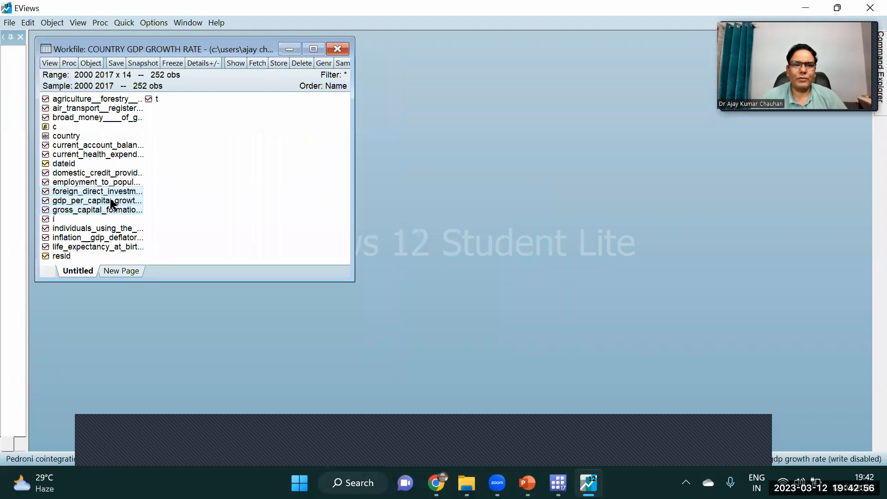
Estimate an equation of the three selected series with the PMG/ARDL method, automatic lag selection up to 4 lags and a constant trend.
{"action": "right_click", "coordinate": [112, 204]}
{"action": "mouse_move", "coordinate": [245, 206]}
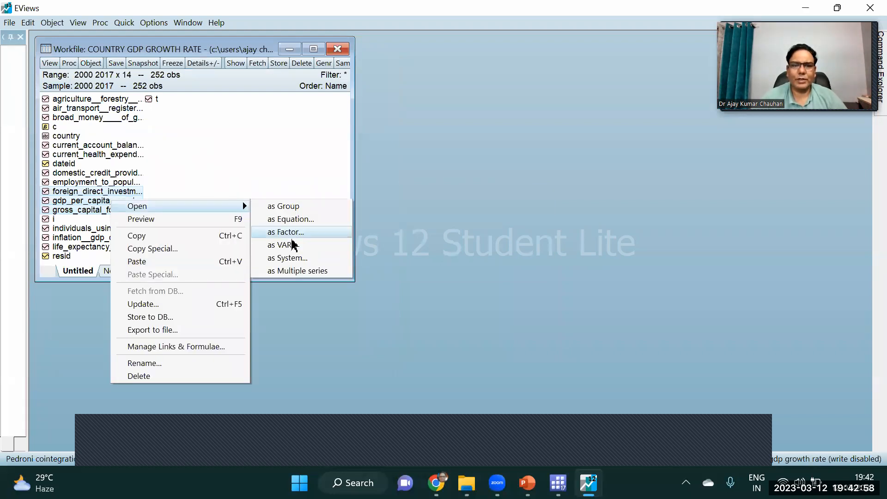
{"action": "left_click", "coordinate": [307, 219]}
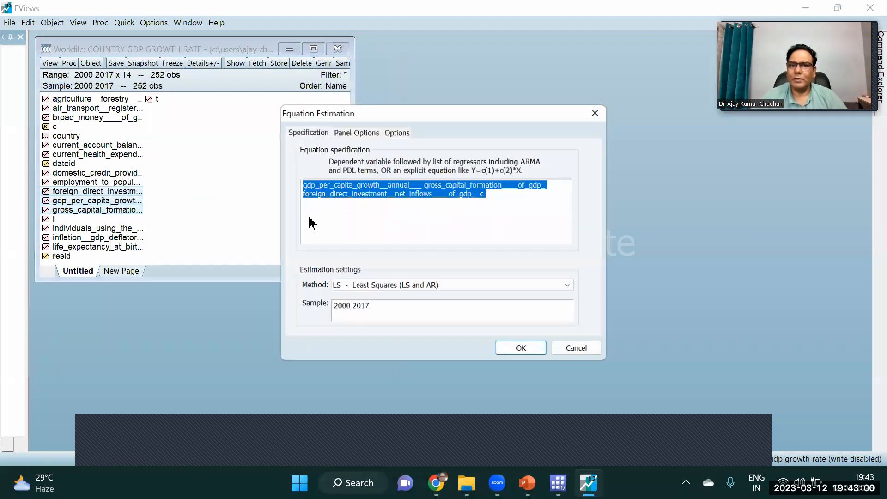
{"action": "left_click", "coordinate": [323, 184]}
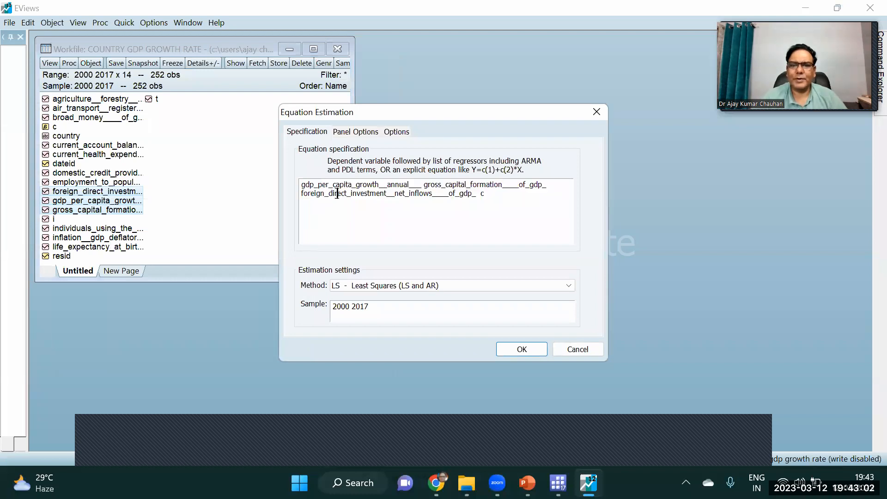
{"action": "left_click", "coordinate": [490, 286]}
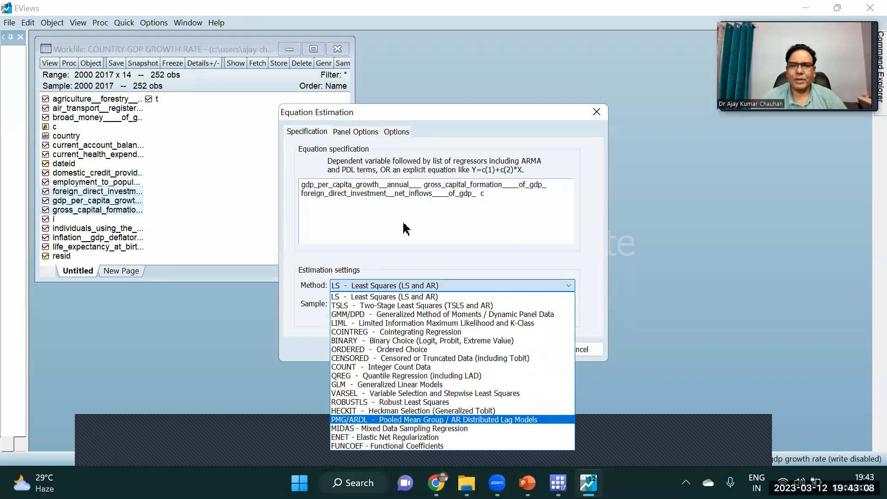
{"action": "left_click", "coordinate": [393, 419]}
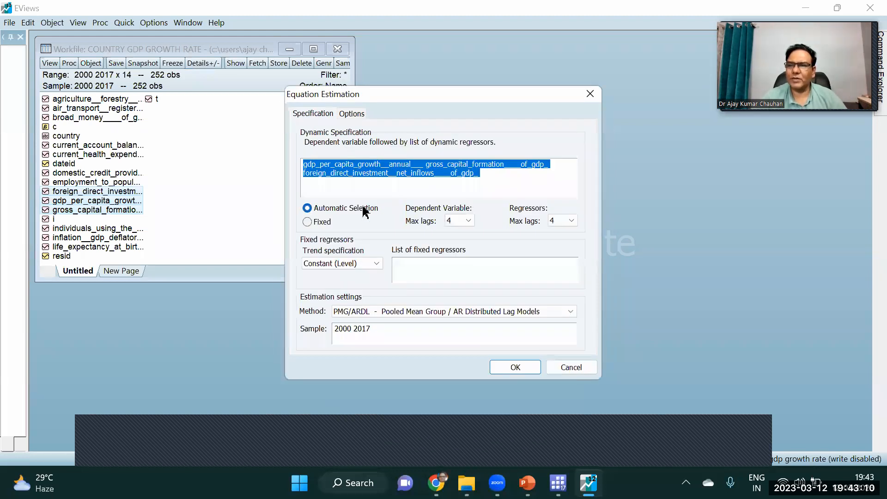
{"action": "left_click", "coordinate": [515, 367]}
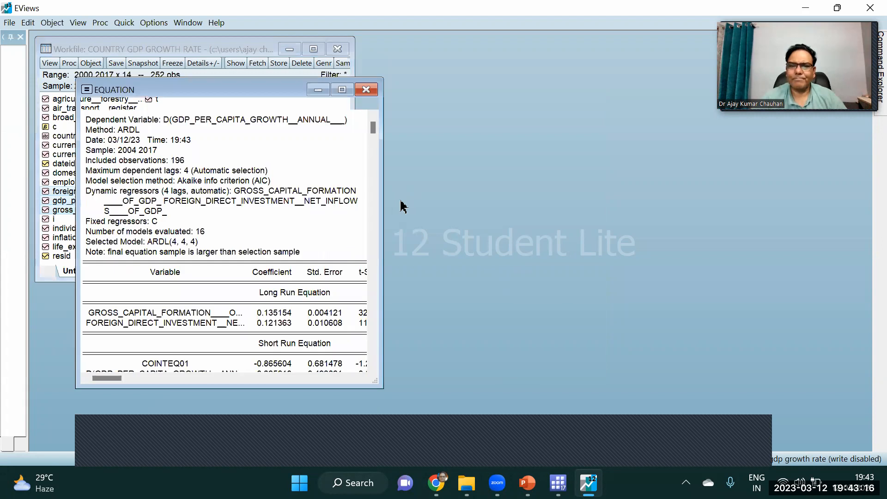
Maximize the equation output and display the model selection criteria graph to compare the candidate ARDL lag structures.
{"action": "left_click", "coordinate": [342, 89]}
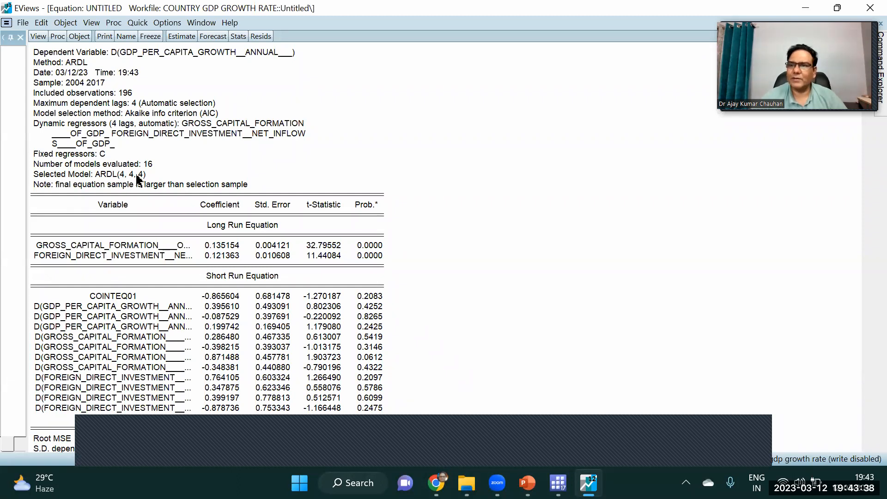
{"action": "left_click", "coordinate": [37, 36]}
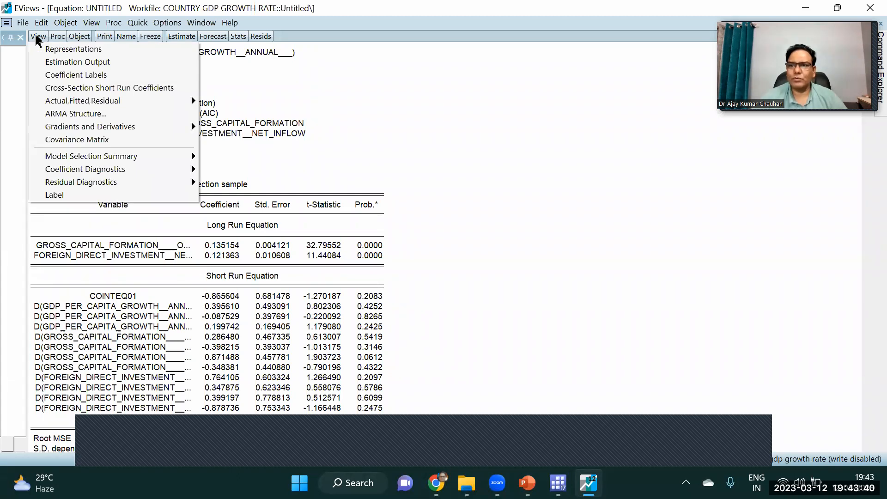
{"action": "mouse_move", "coordinate": [138, 157]}
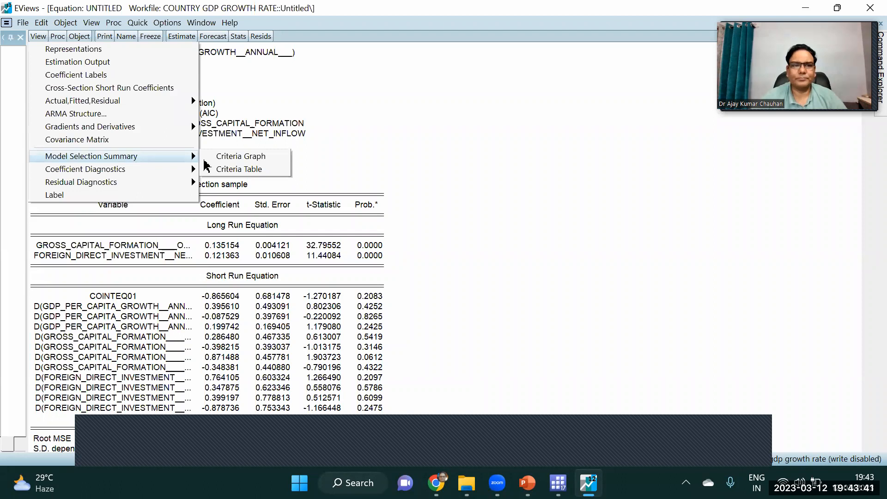
{"action": "left_click", "coordinate": [238, 157]}
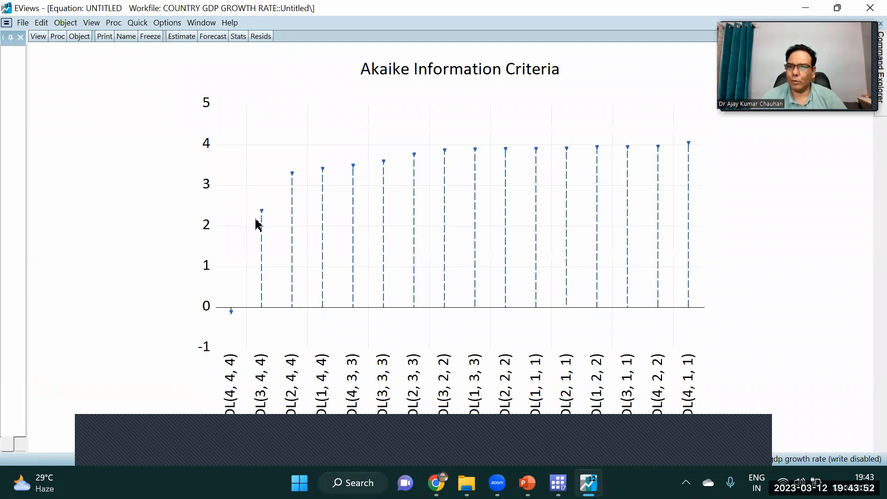
{"action": "mouse_move", "coordinate": [262, 210]}
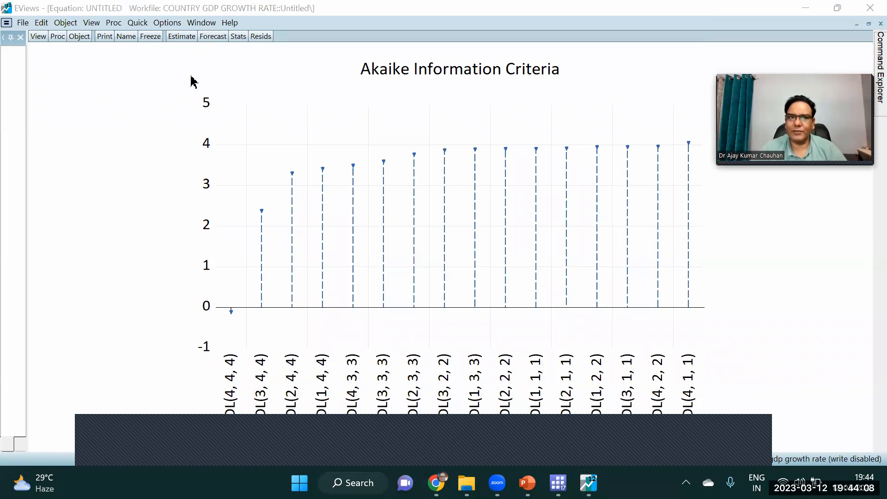
Re-estimate the PMG/ARDL equation with automatic lag selection, up to 4 lags for the dependent variable and regressors, and a constant trend.
{"action": "left_click", "coordinate": [181, 37]}
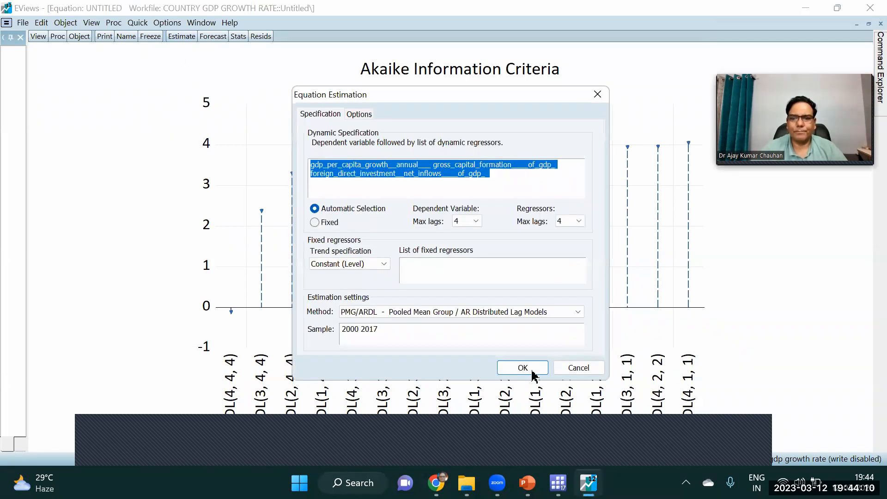
{"action": "left_click", "coordinate": [530, 368]}
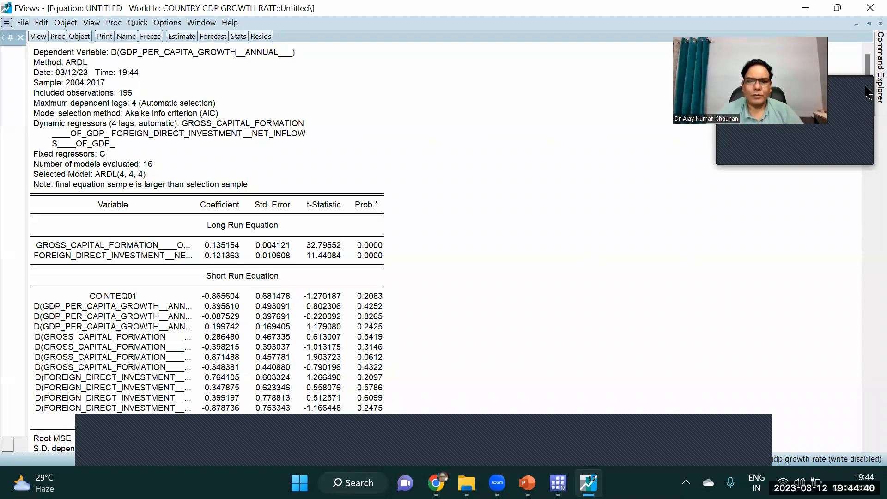
{"action": "left_click_drag", "start_coordinate": [866, 174], "coordinate": [867, 92]}
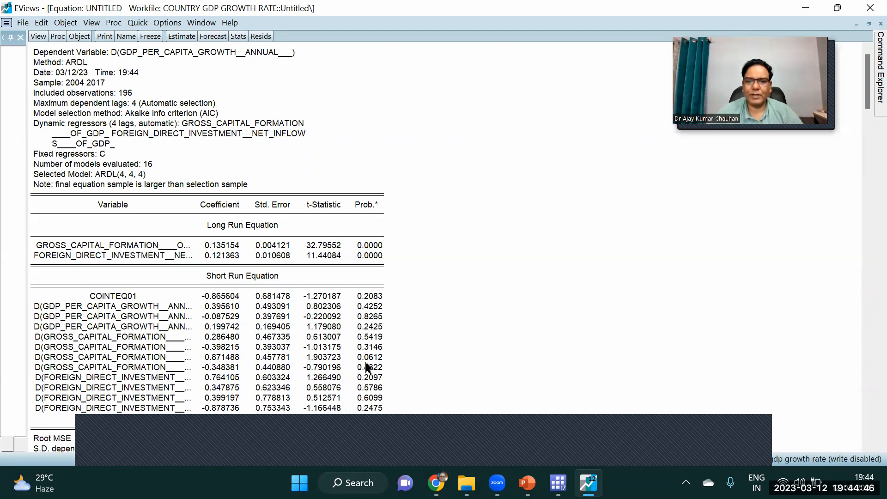
Re-estimate the PMG/ARDL equation with fixed lags, using 2 for the dependent variable and 2 for the regressors.
{"action": "left_click", "coordinate": [181, 36]}
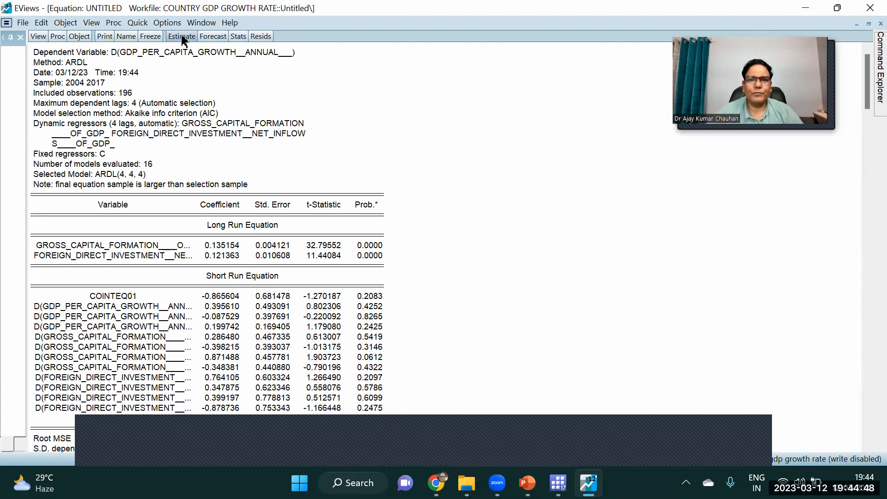
{"action": "left_click", "coordinate": [316, 223]}
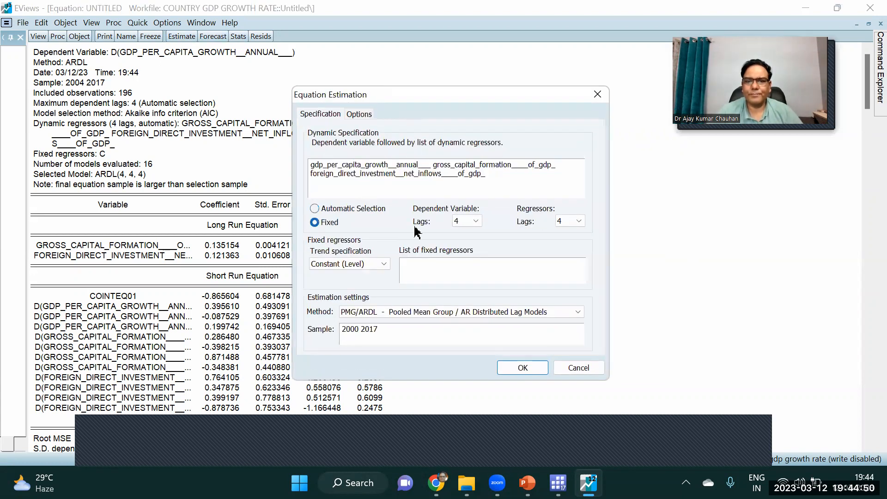
{"action": "left_click", "coordinate": [475, 221]}
{"action": "left_click", "coordinate": [468, 244]}
{"action": "left_click", "coordinate": [572, 221]}
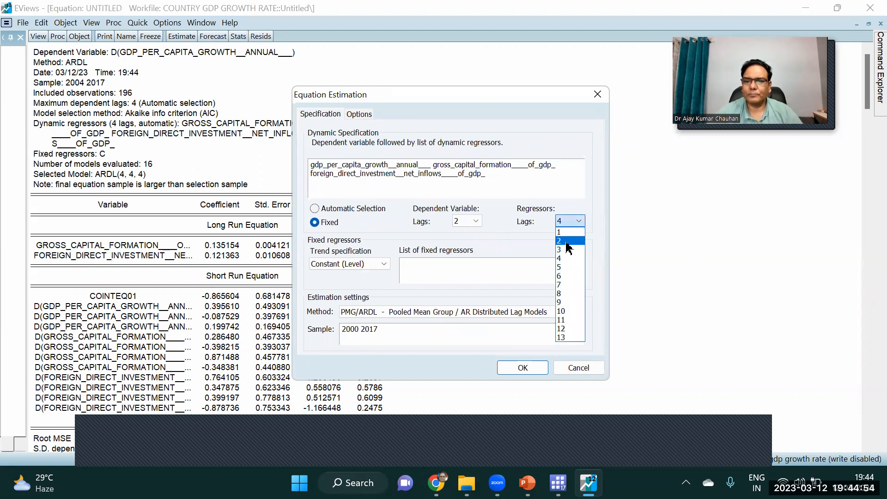
{"action": "left_click", "coordinate": [571, 244]}
{"action": "left_click", "coordinate": [522, 368]}
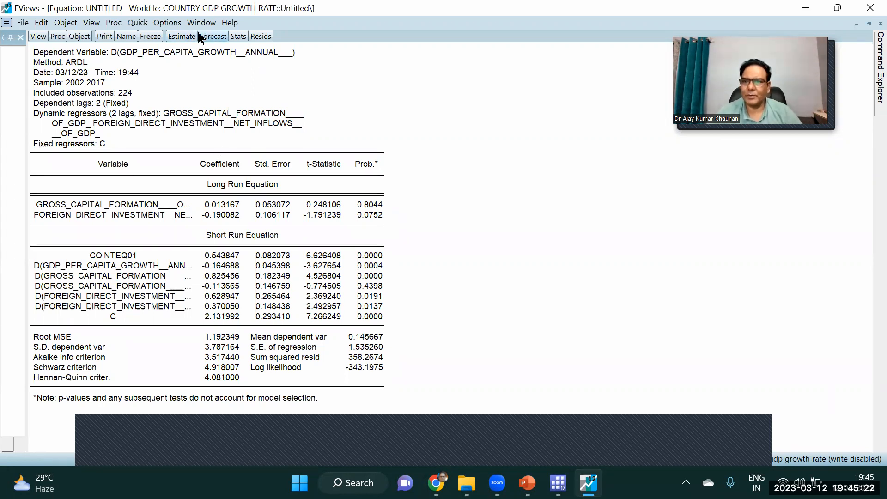
Re-estimate the equation with the fixed lags reduced to 1 for both the dependent variable and the regressors.
{"action": "left_click", "coordinate": [182, 38]}
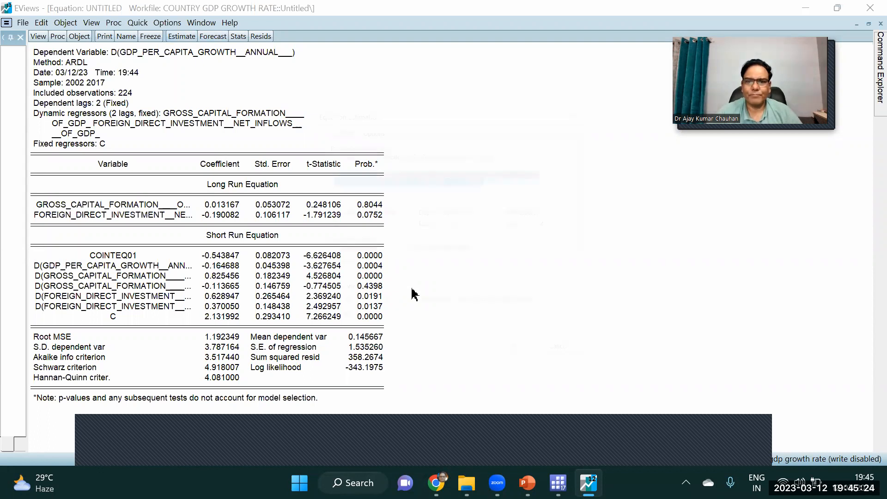
{"action": "left_click", "coordinate": [472, 222]}
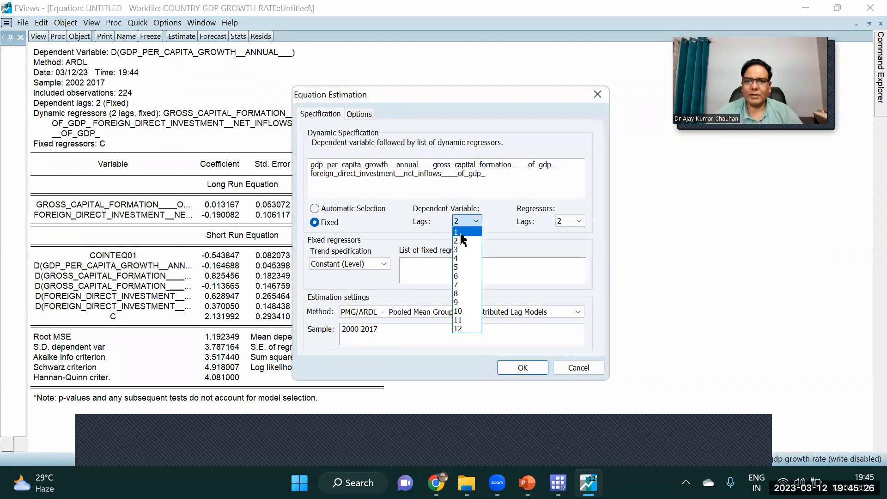
{"action": "left_click", "coordinate": [461, 232]}
{"action": "left_click", "coordinate": [574, 222]}
{"action": "left_click", "coordinate": [566, 231]}
{"action": "left_click", "coordinate": [529, 369]}
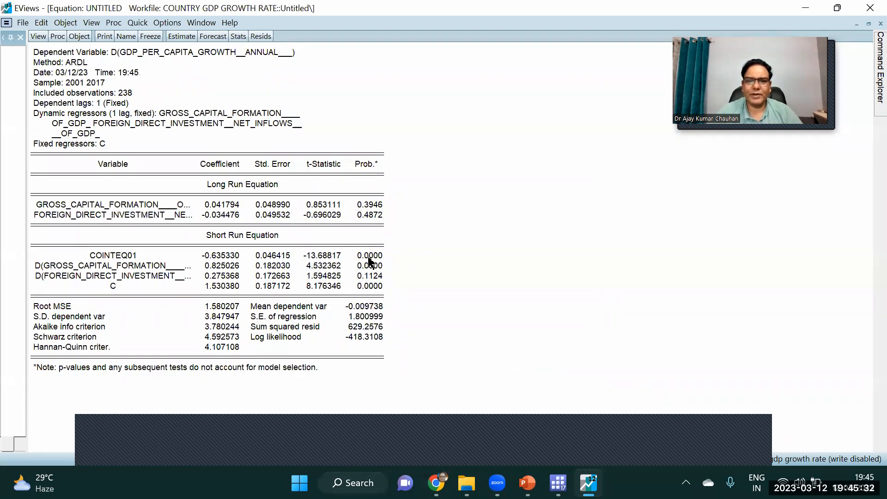
Re-estimate the equation with 1 fixed lag for the dependent variable and 2 fixed lags for the regressors.
{"action": "left_click", "coordinate": [179, 37]}
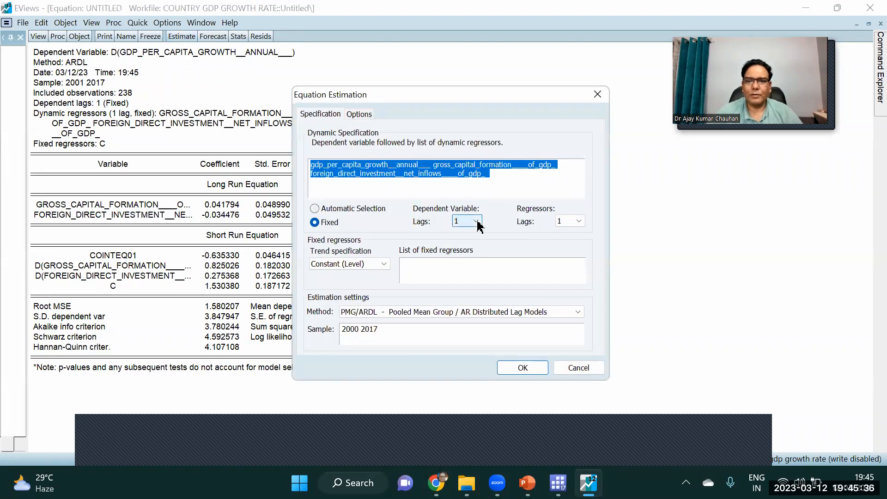
{"action": "left_click", "coordinate": [477, 222]}
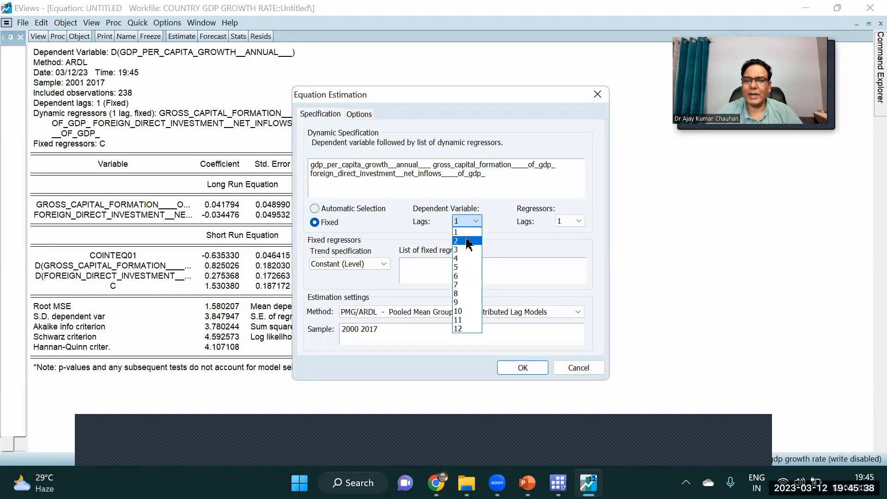
{"action": "left_click", "coordinate": [464, 233]}
{"action": "left_click", "coordinate": [579, 221]}
{"action": "left_click", "coordinate": [571, 242]}
{"action": "left_click", "coordinate": [524, 368]}
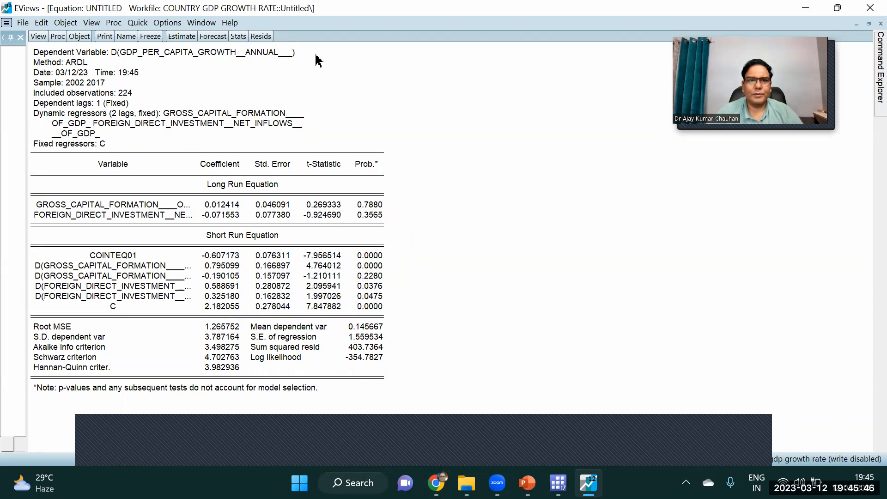
Re-estimate the equation with automatic lag selection, maximum 3 lags for the dependent variable and 4 for the regressors, and select the COINTEQ01 probability.
{"action": "left_click", "coordinate": [181, 37]}
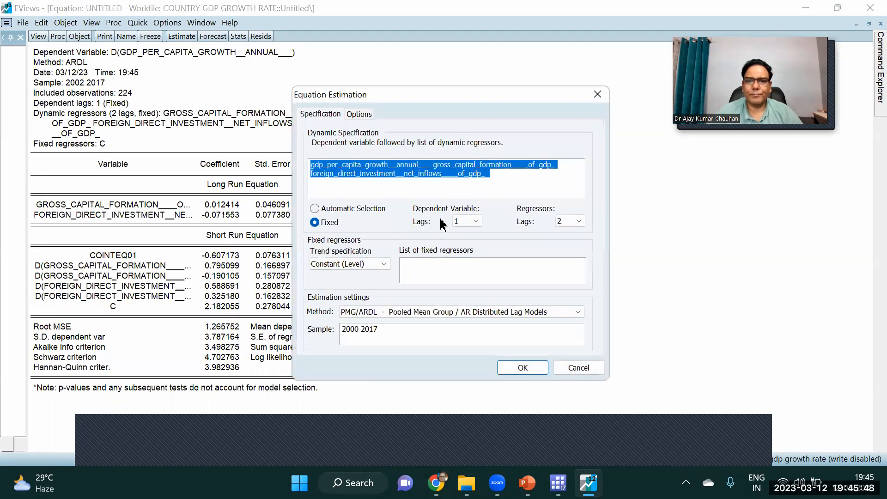
{"action": "left_click", "coordinate": [336, 210]}
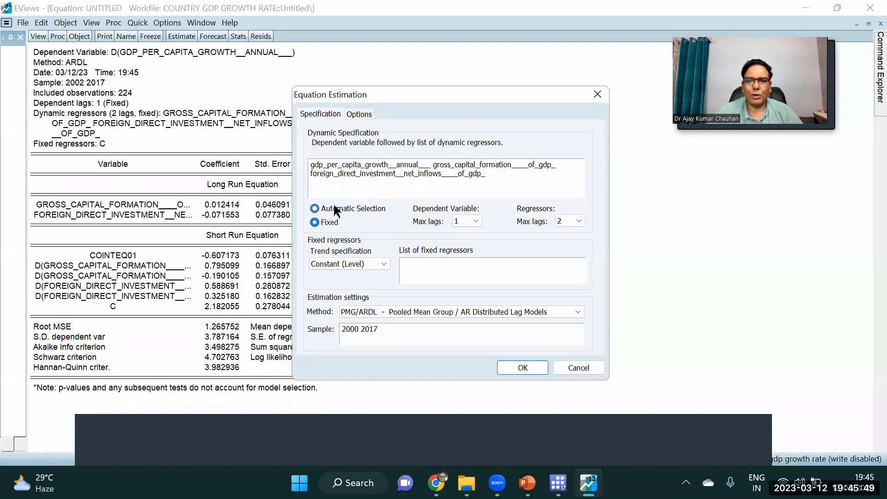
{"action": "left_click", "coordinate": [475, 222]}
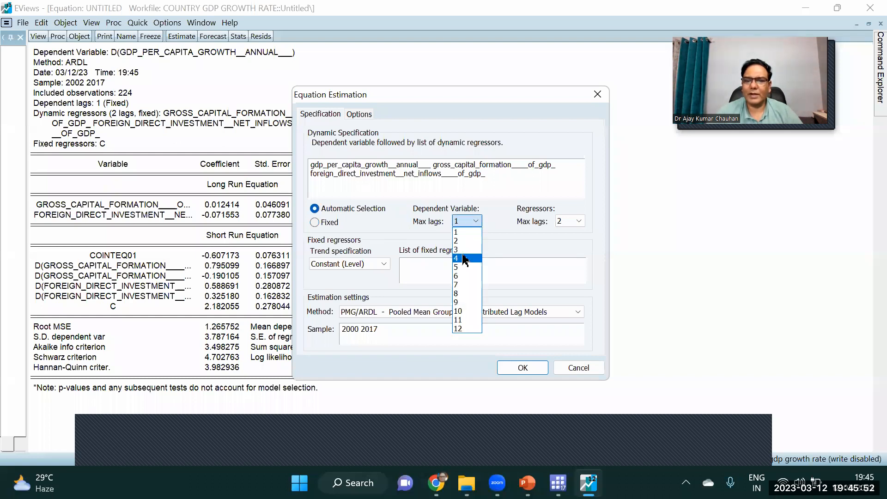
{"action": "left_click", "coordinate": [463, 250]}
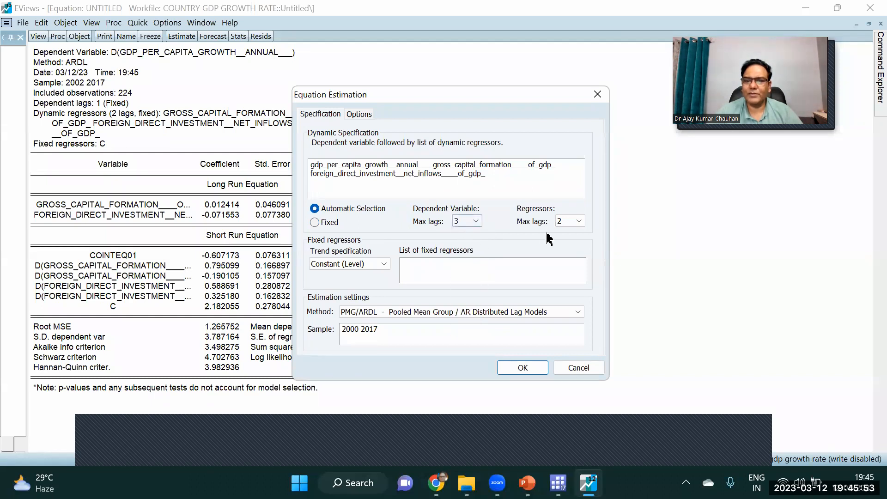
{"action": "left_click", "coordinate": [578, 222]}
{"action": "left_click", "coordinate": [570, 258]}
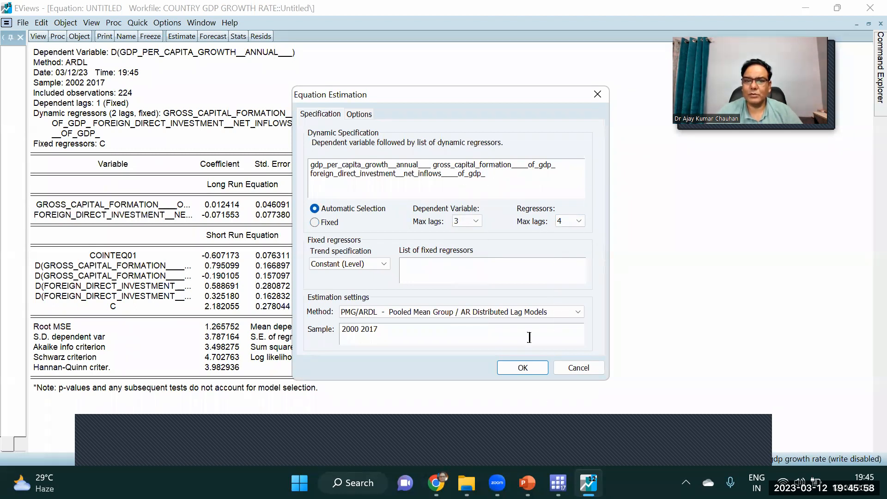
{"action": "left_click", "coordinate": [531, 369]}
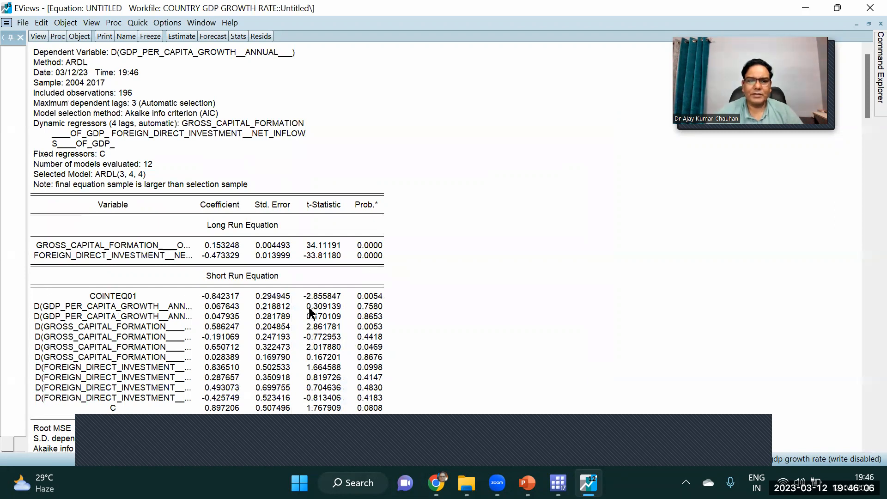
{"action": "left_click", "coordinate": [371, 299]}
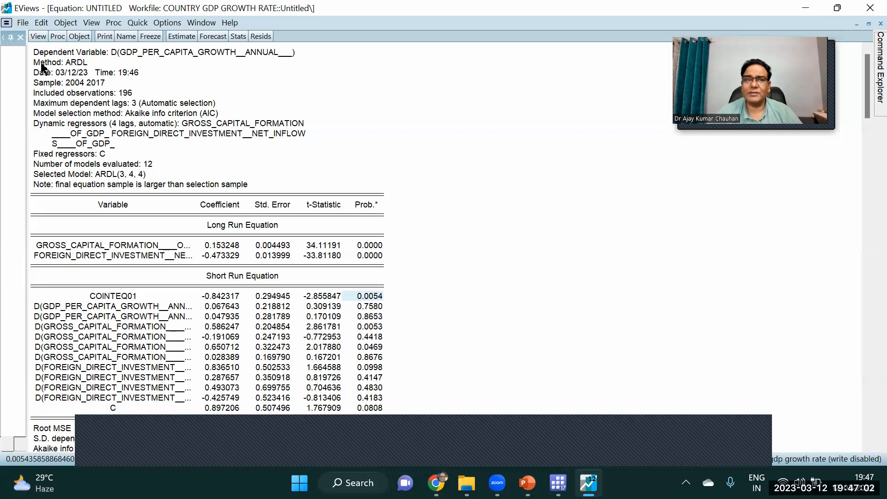
Display the cross-section short run coefficients and examine the COINTEQ01 coefficients and probabilities for cross-sections 1 to 14.
{"action": "left_click", "coordinate": [39, 36]}
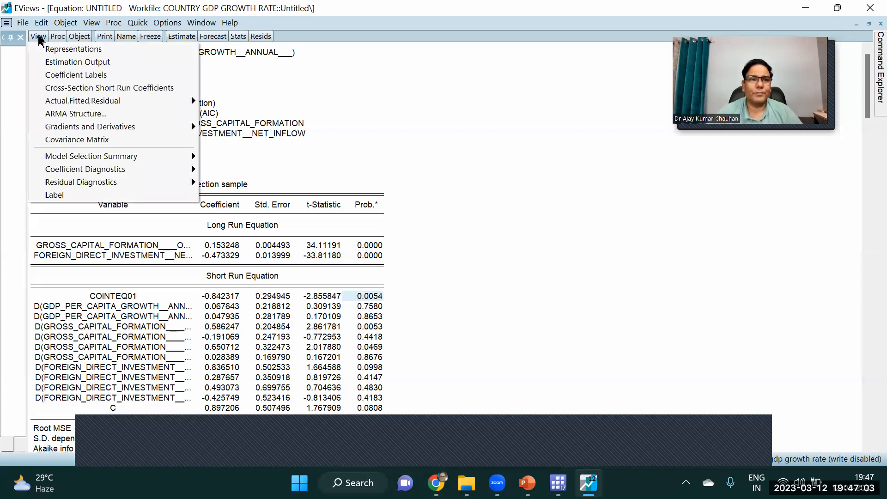
{"action": "left_click", "coordinate": [157, 89]}
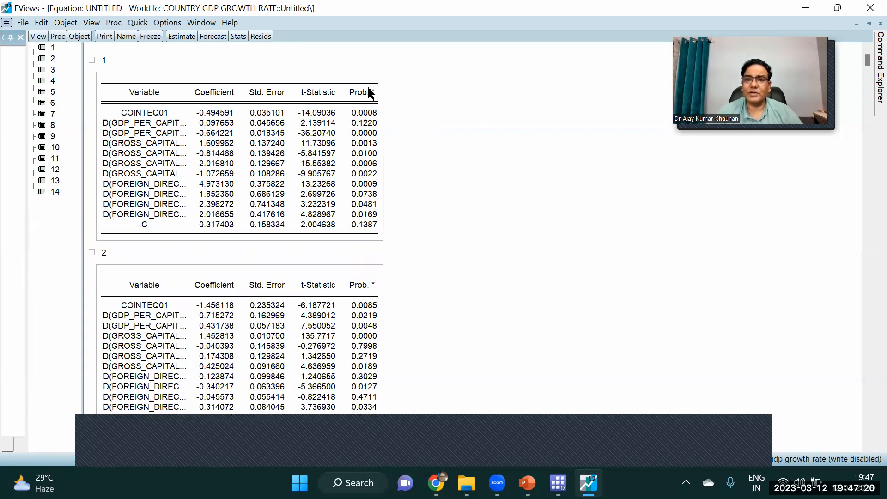
{"action": "left_click_drag", "start_coordinate": [867, 63], "coordinate": [867, 177]}
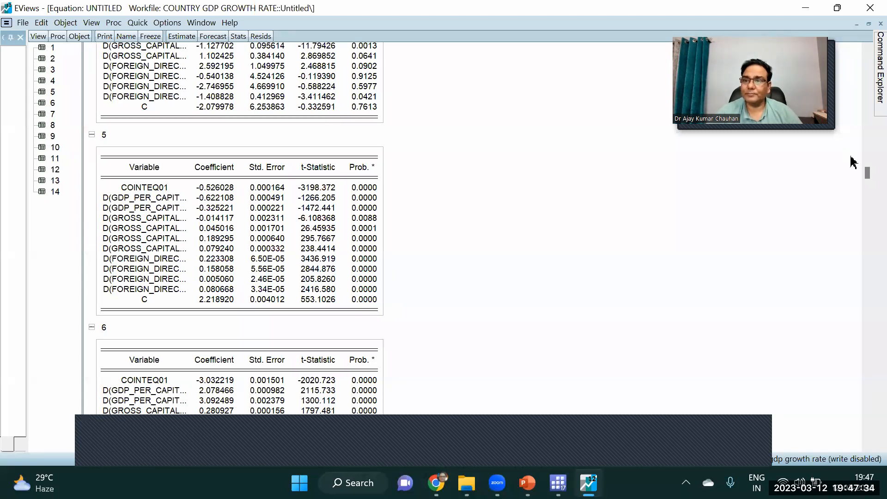
{"action": "scroll", "coordinate": [867, 212], "scroll_direction": "down", "scroll_amount": 5}
{"action": "scroll", "coordinate": [868, 212], "scroll_direction": "down", "scroll_amount": 15}
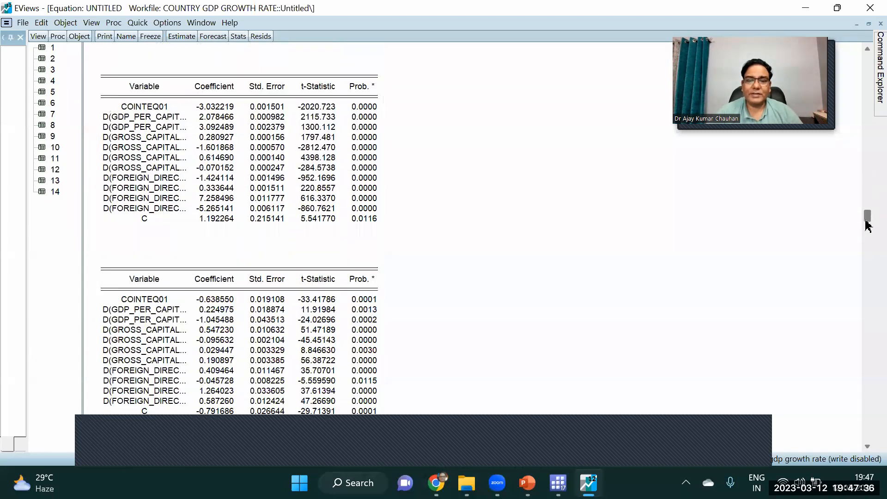
{"action": "scroll", "coordinate": [868, 288], "scroll_direction": "down", "scroll_amount": 20}
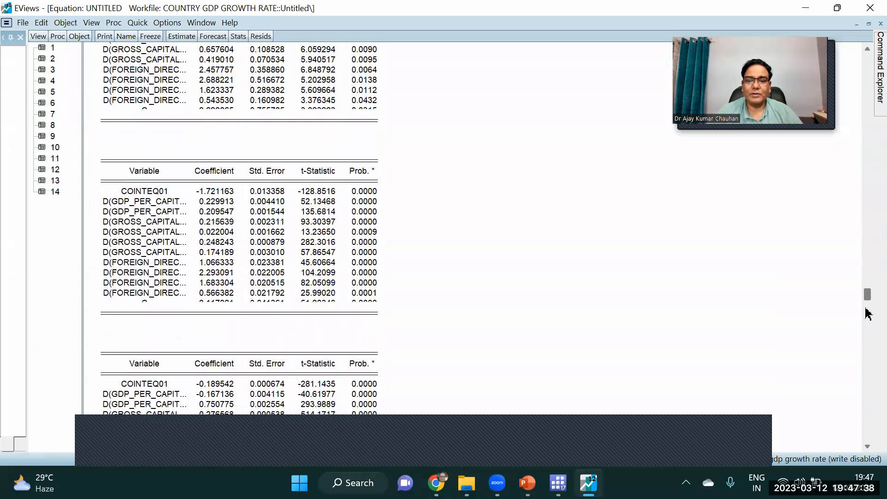
{"action": "scroll", "coordinate": [868, 388], "scroll_direction": "down", "scroll_amount": 3}
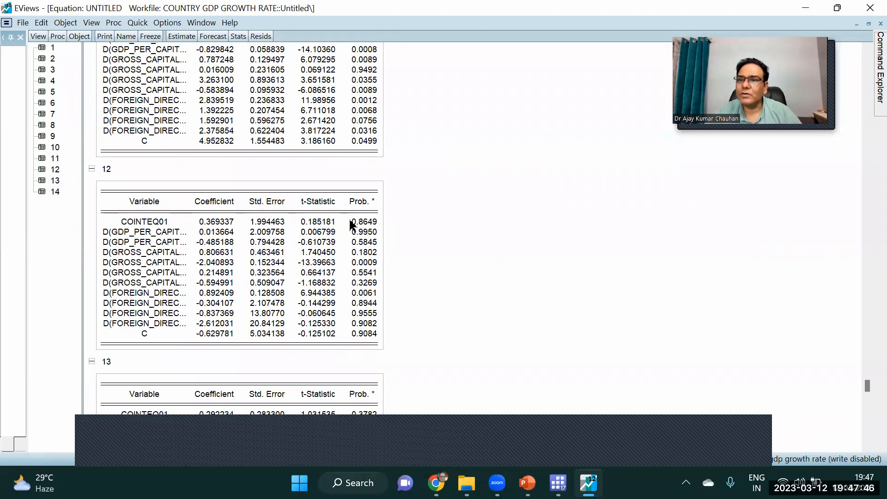
{"action": "left_click_drag", "start_coordinate": [867, 390], "coordinate": [867, 434]}
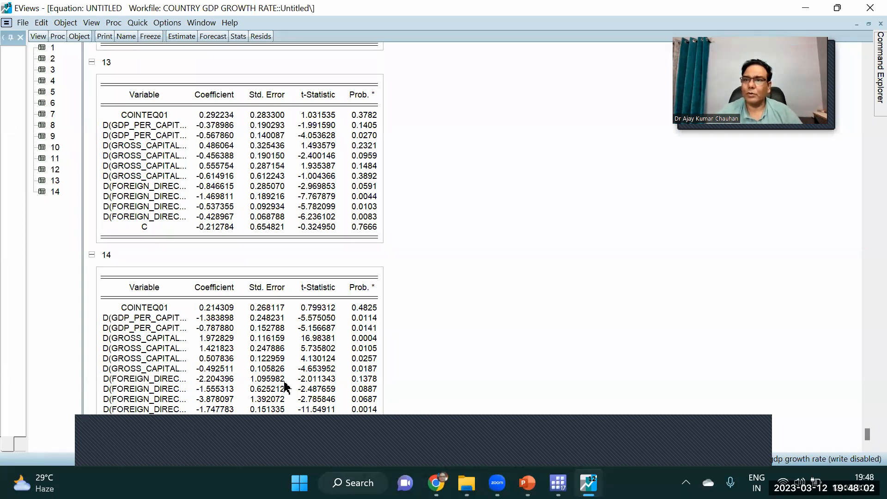
{"action": "left_click_drag", "start_coordinate": [866, 439], "coordinate": [849, 42]}
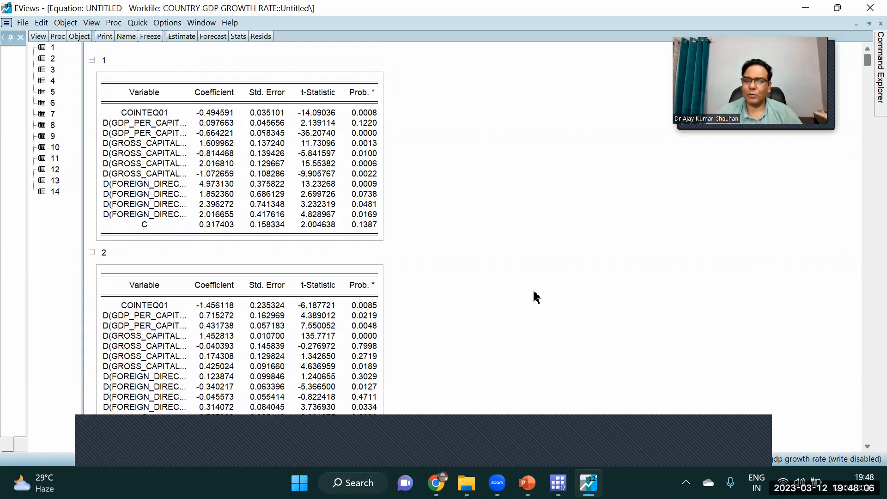